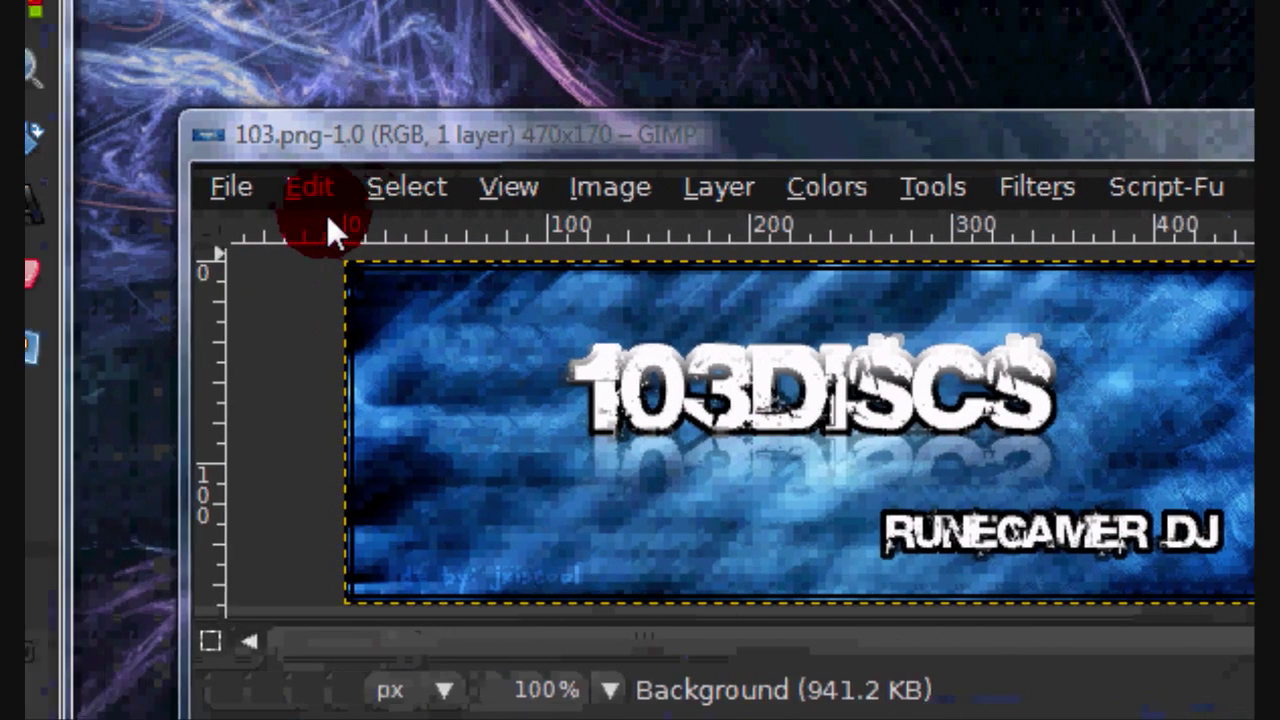
- Create a new image 470 pixels wide and 170 pixels high and move its window clear on the desktop
click(40, 147)
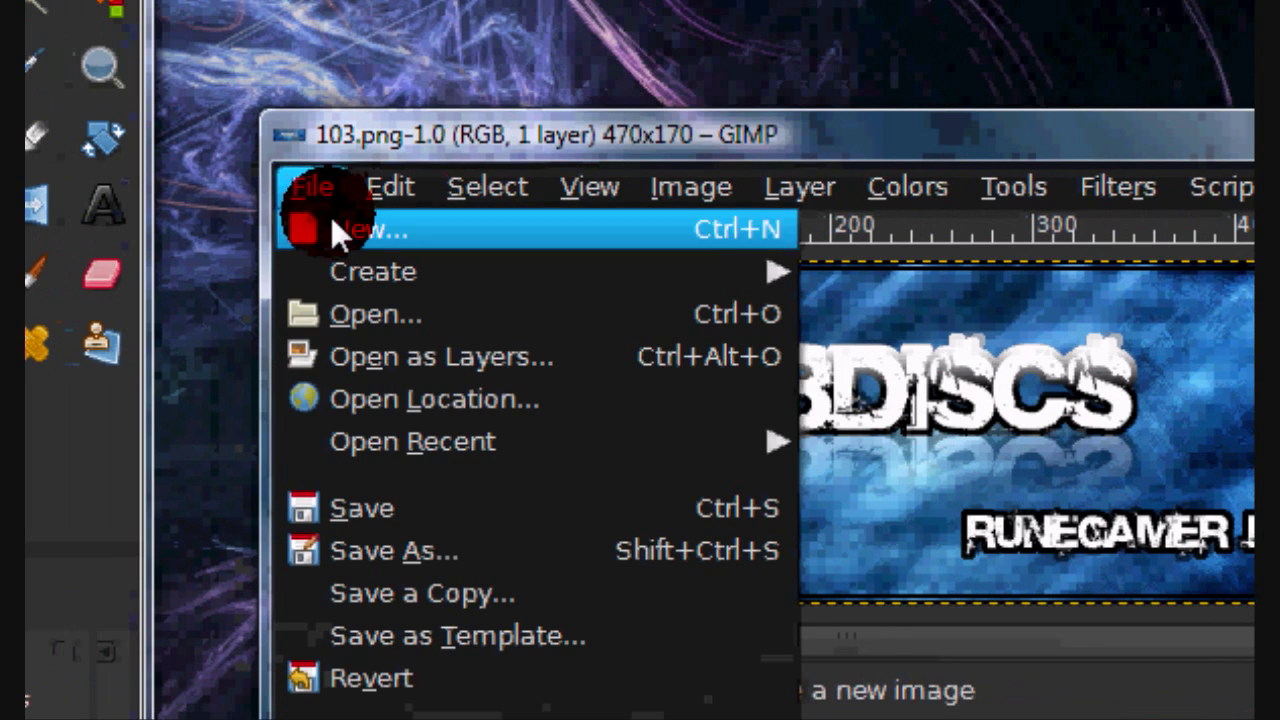
click(331, 226)
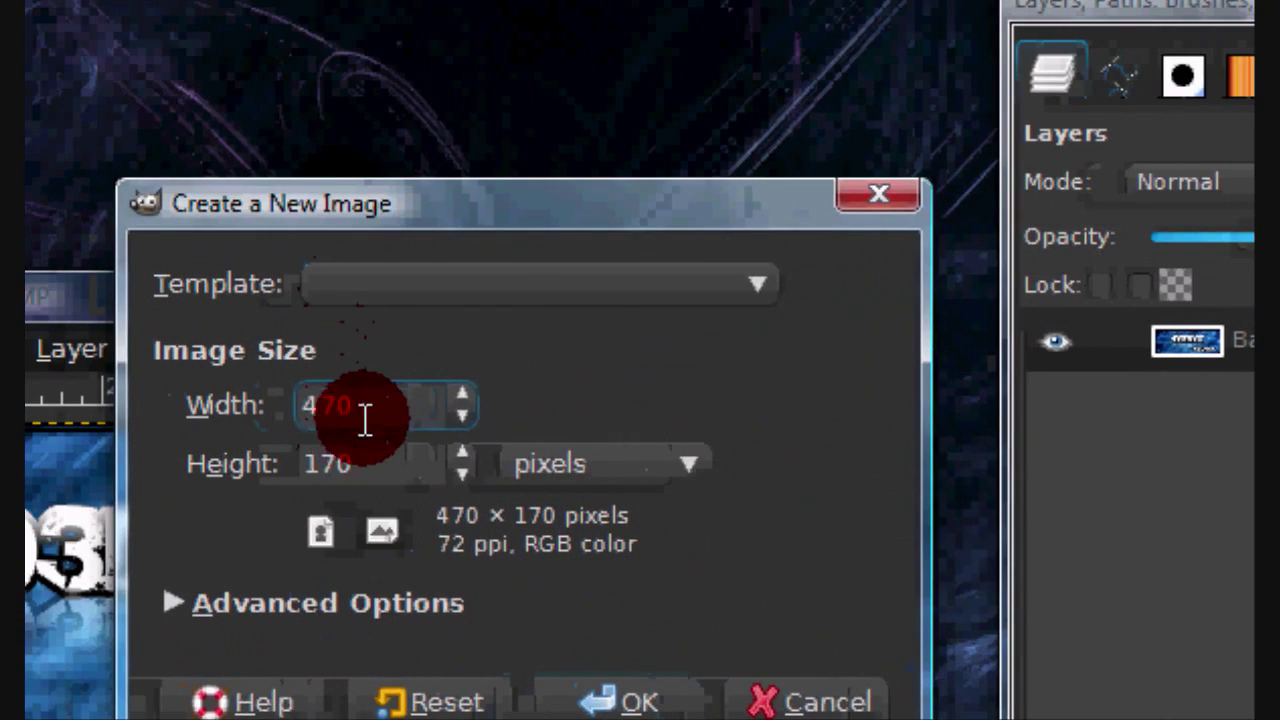
drag(365, 420, 289, 406)
click(347, 414)
click(564, 692)
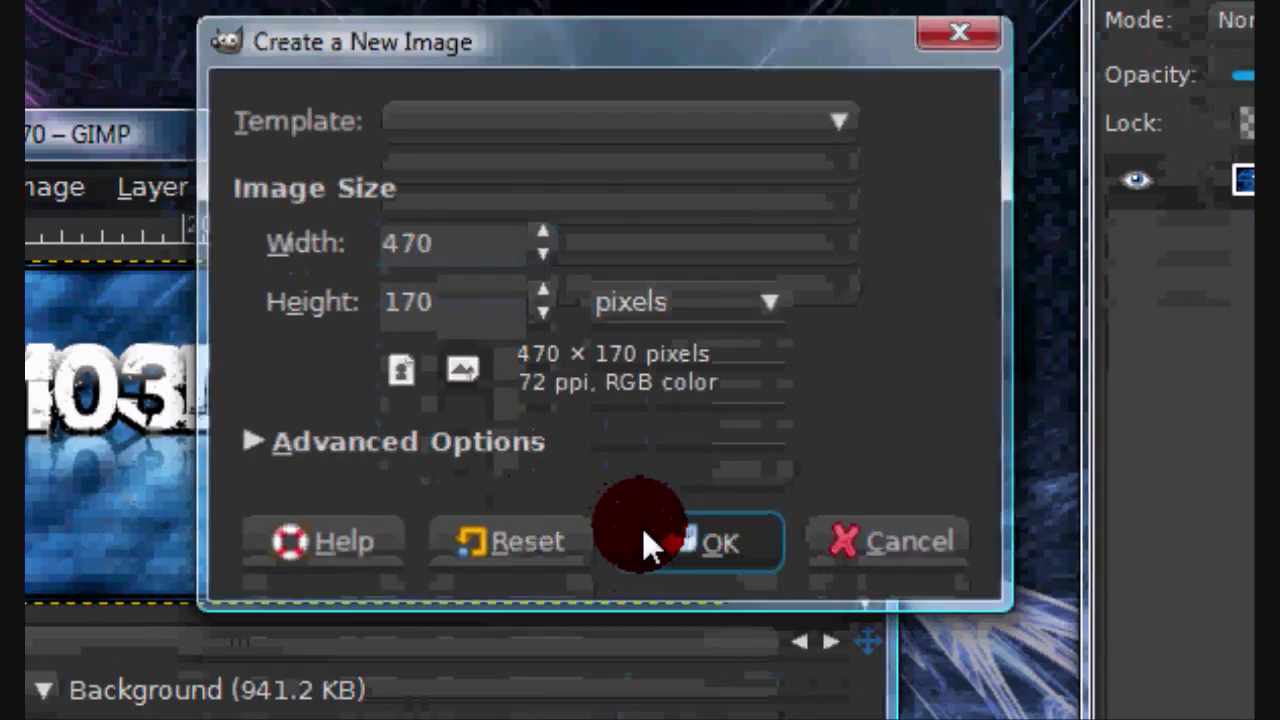
click(642, 527)
click(875, 208)
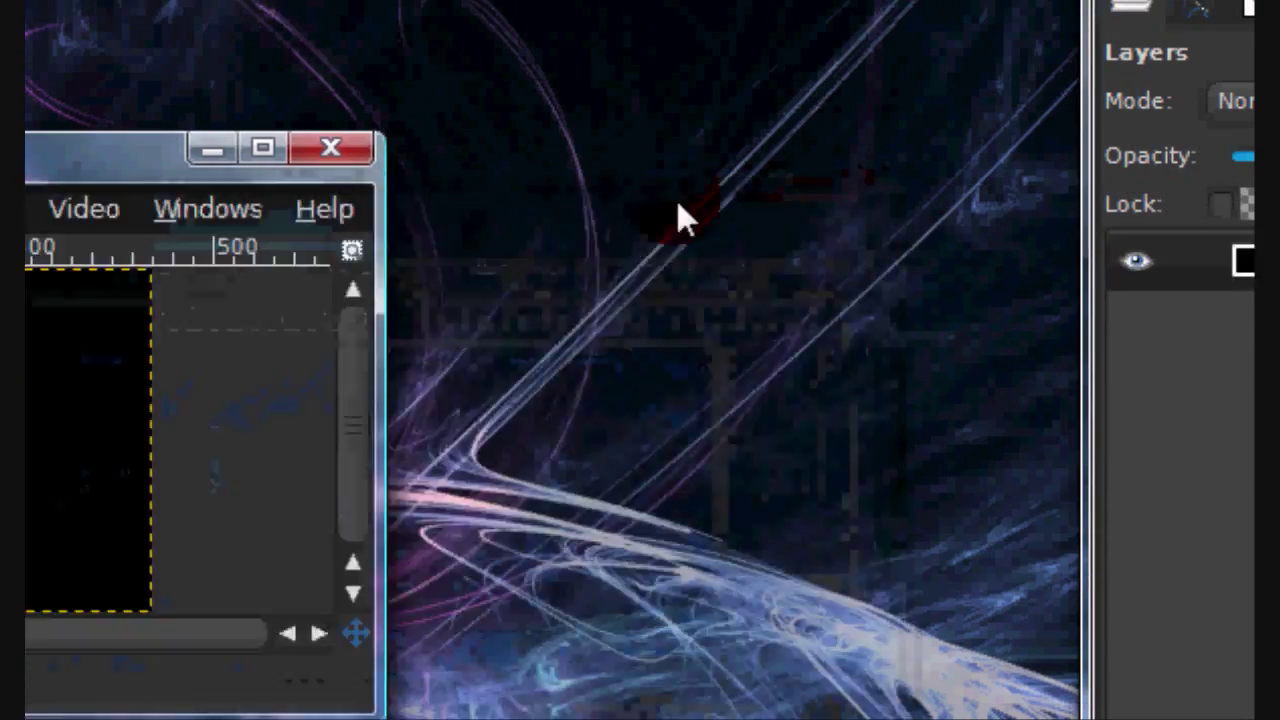
drag(54, 162, 599, 152)
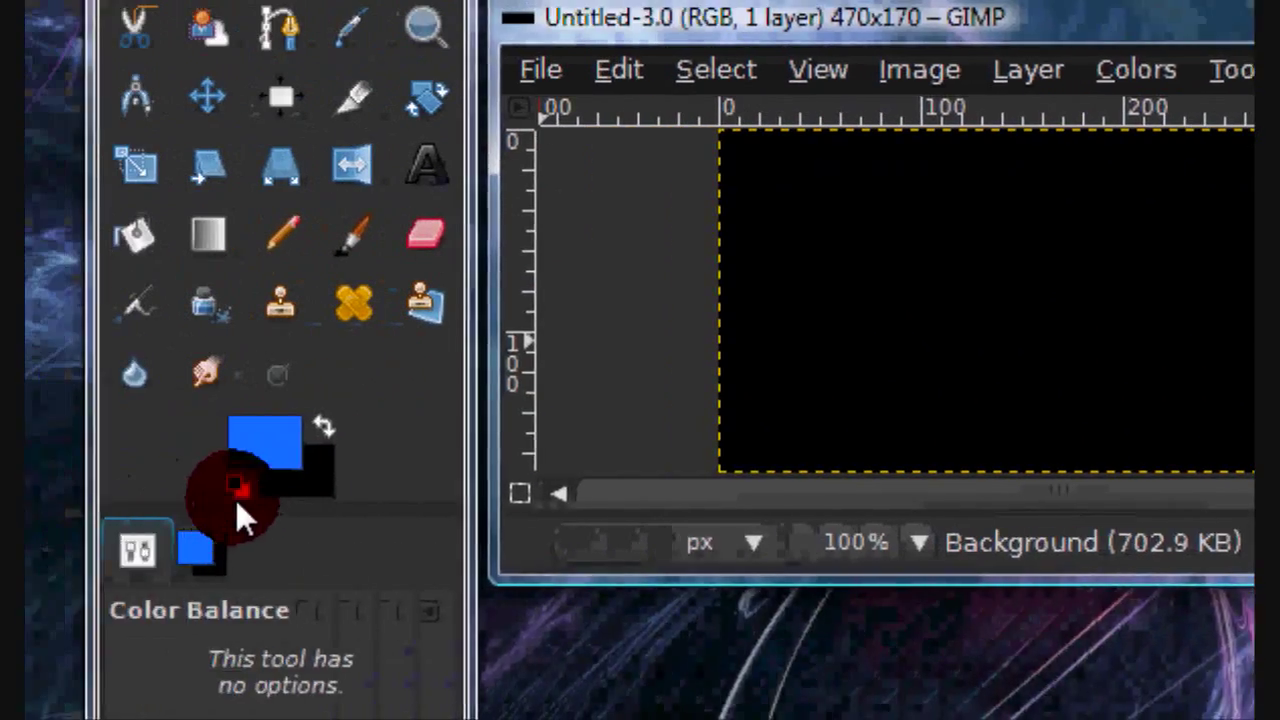
- Reset the colours to default with white as foreground and bucket-fill the canvas with white
click(238, 490)
click(446, 427)
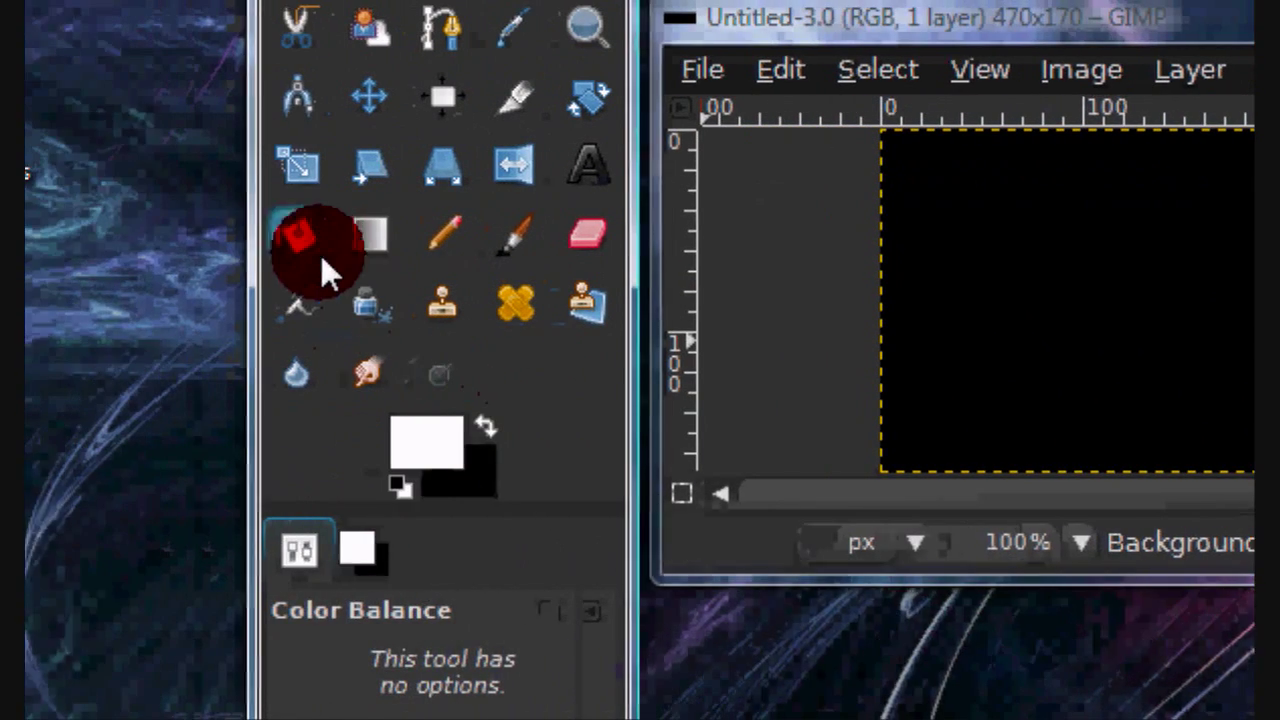
click(314, 248)
click(923, 263)
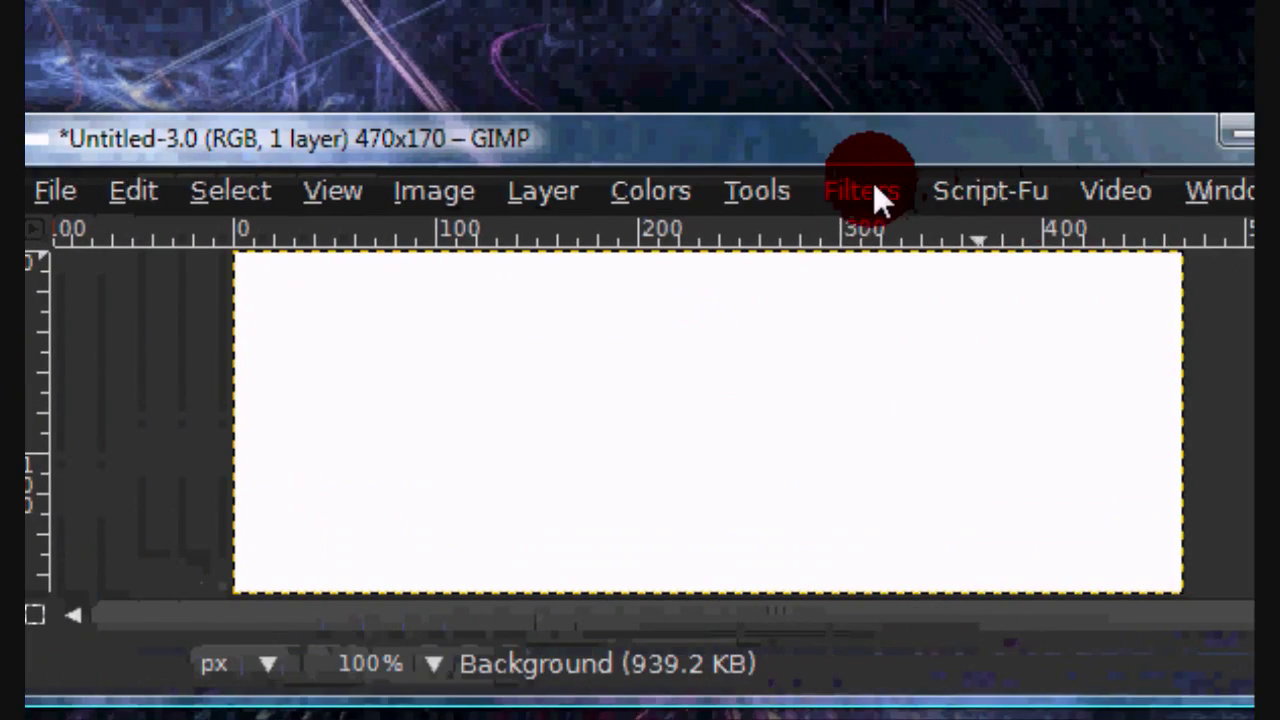
- Apply the GIMPressionist filter with the Ballpark preset to the white background layer
click(873, 187)
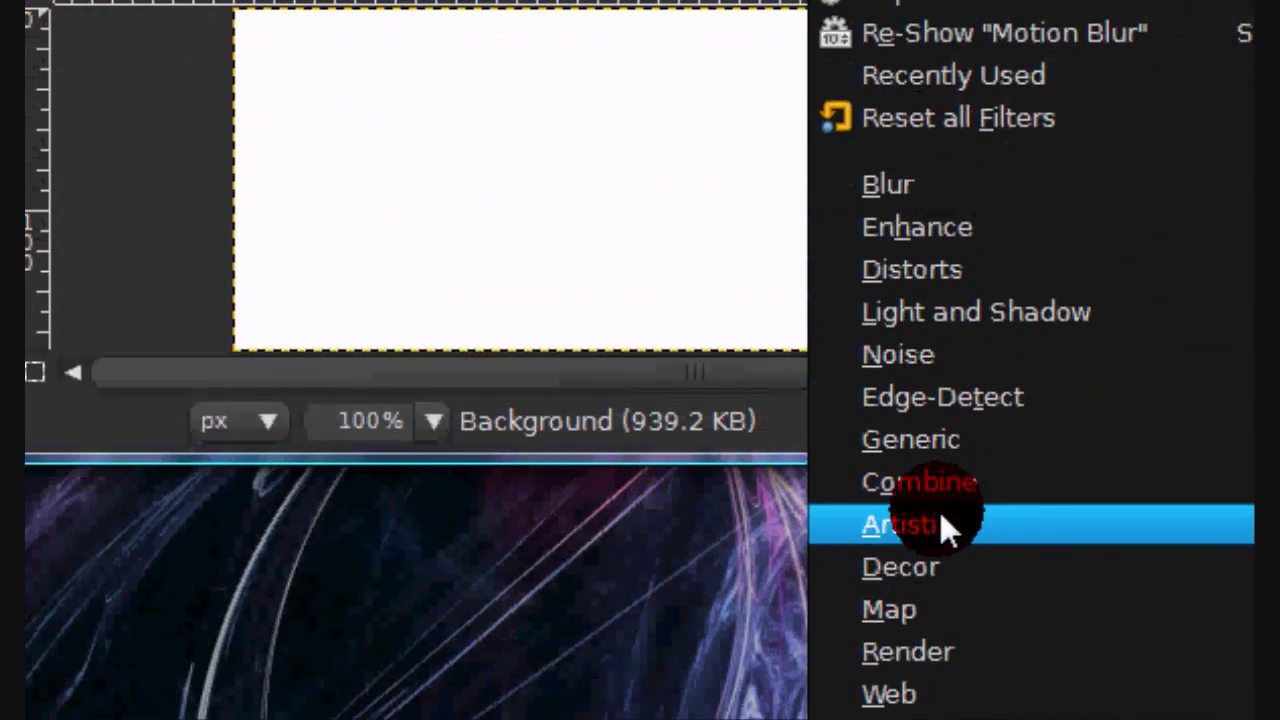
mouse_move(941, 520)
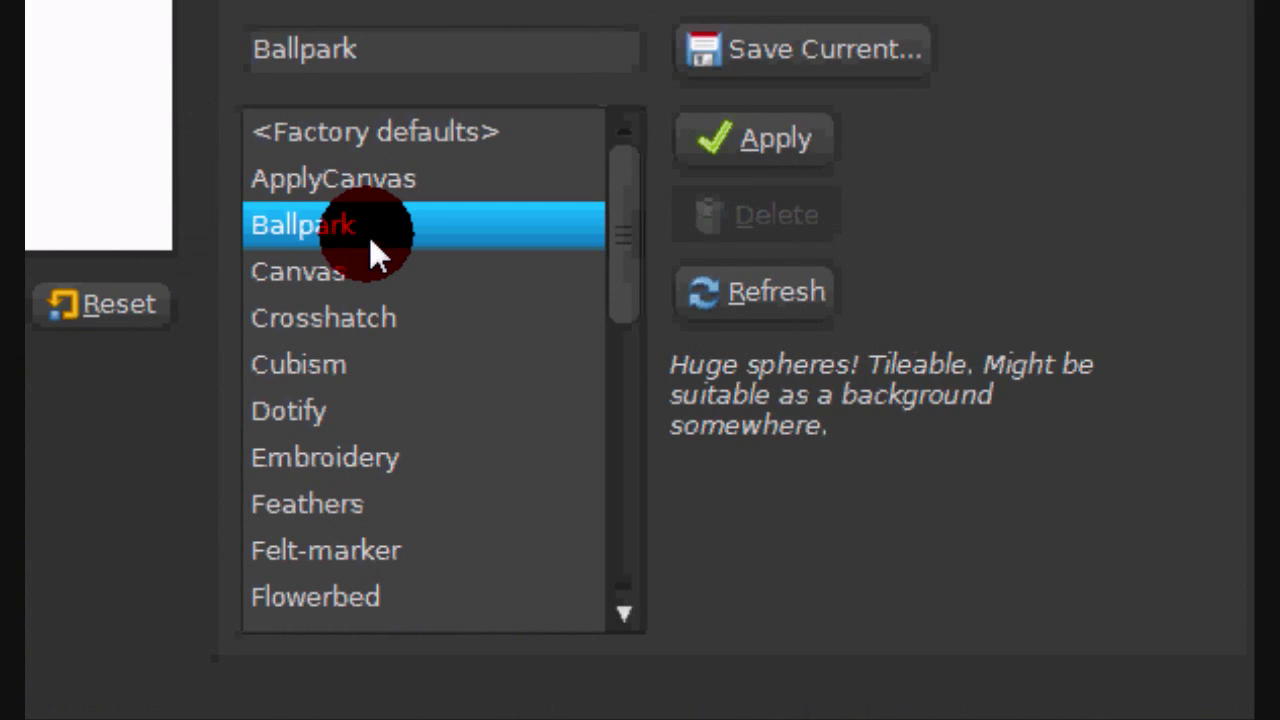
drag(625, 186, 630, 240)
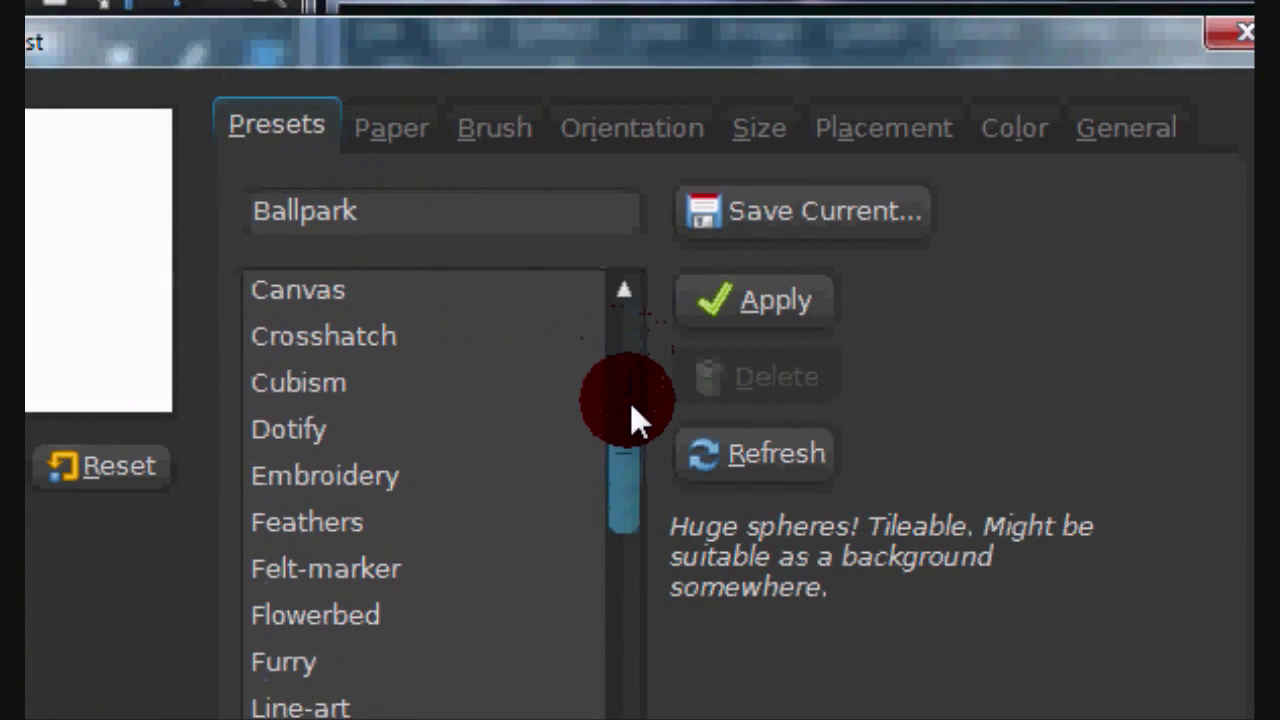
drag(631, 404, 626, 352)
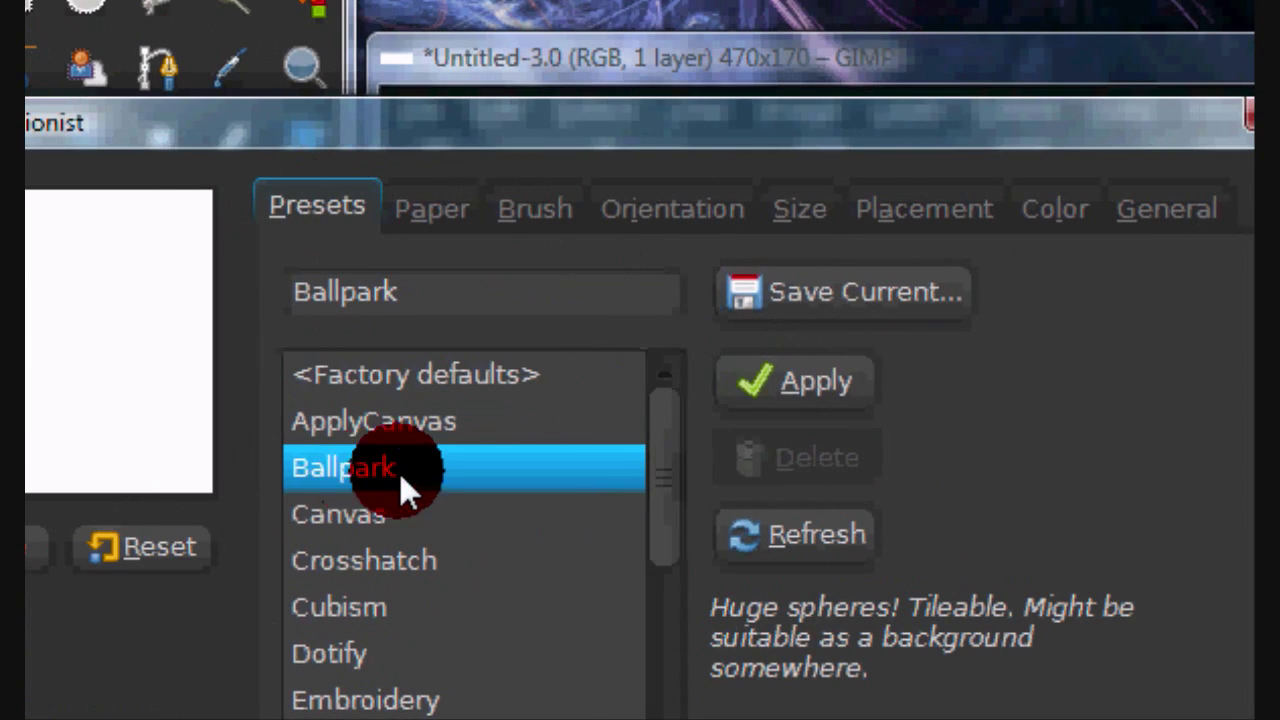
click(772, 395)
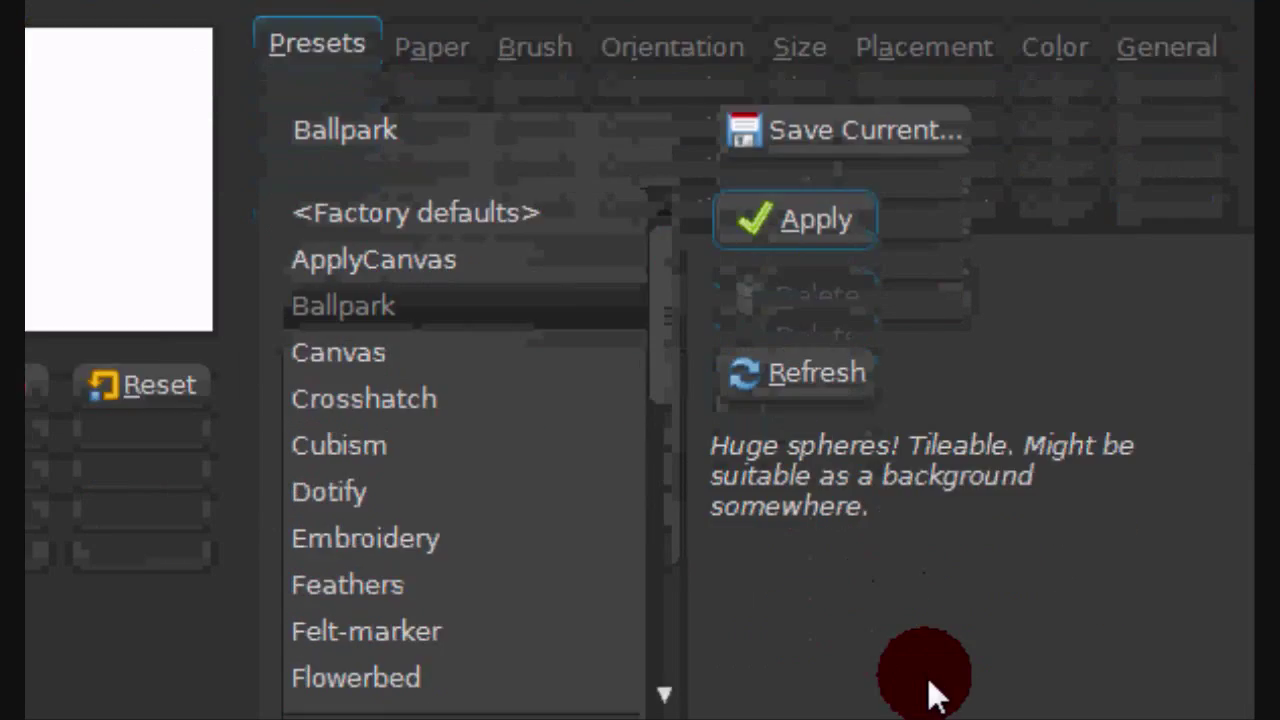
click(911, 525)
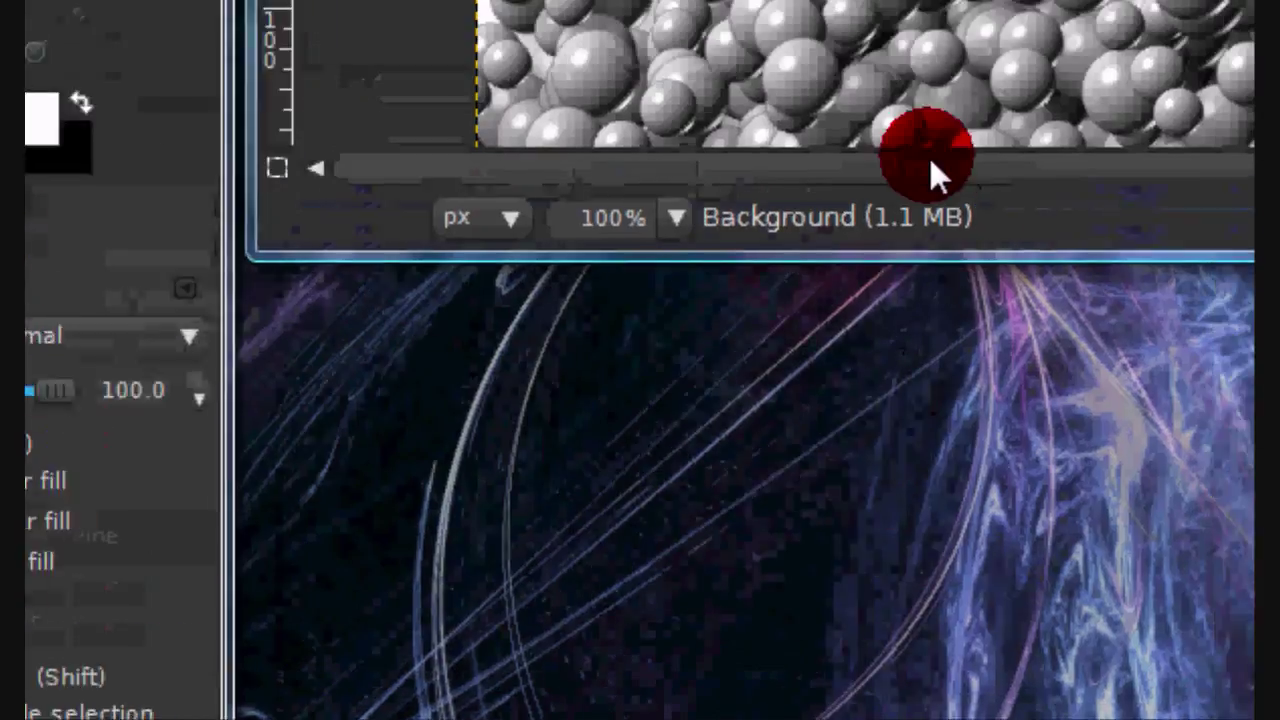
- Start a Motion Blur on the sphere-covered background and set its angle to 180
click(862, 190)
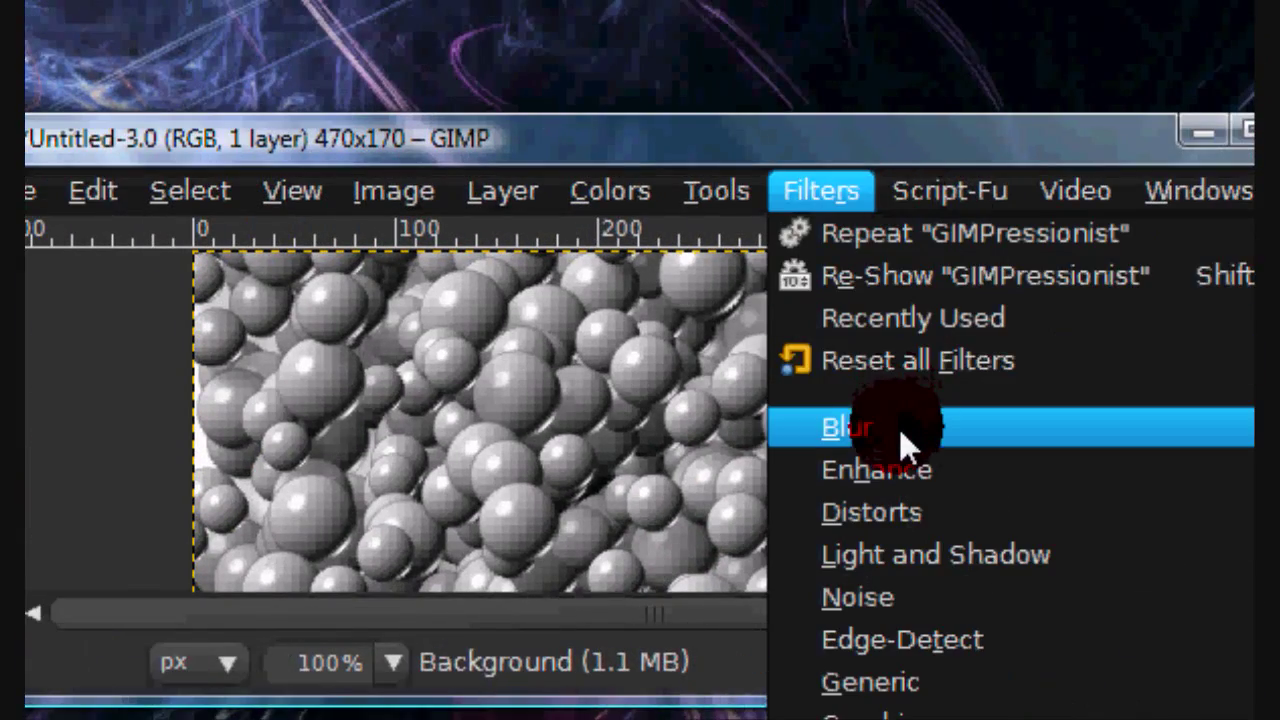
mouse_move(962, 423)
click(1071, 475)
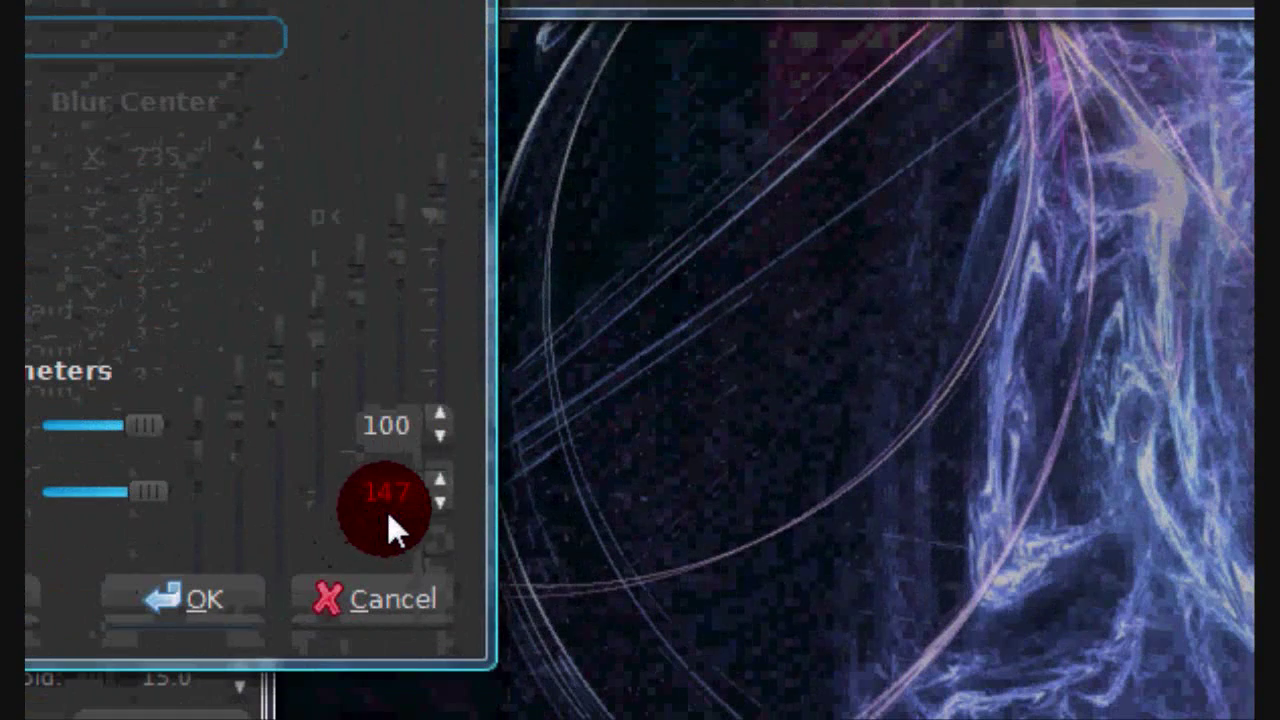
click(403, 499)
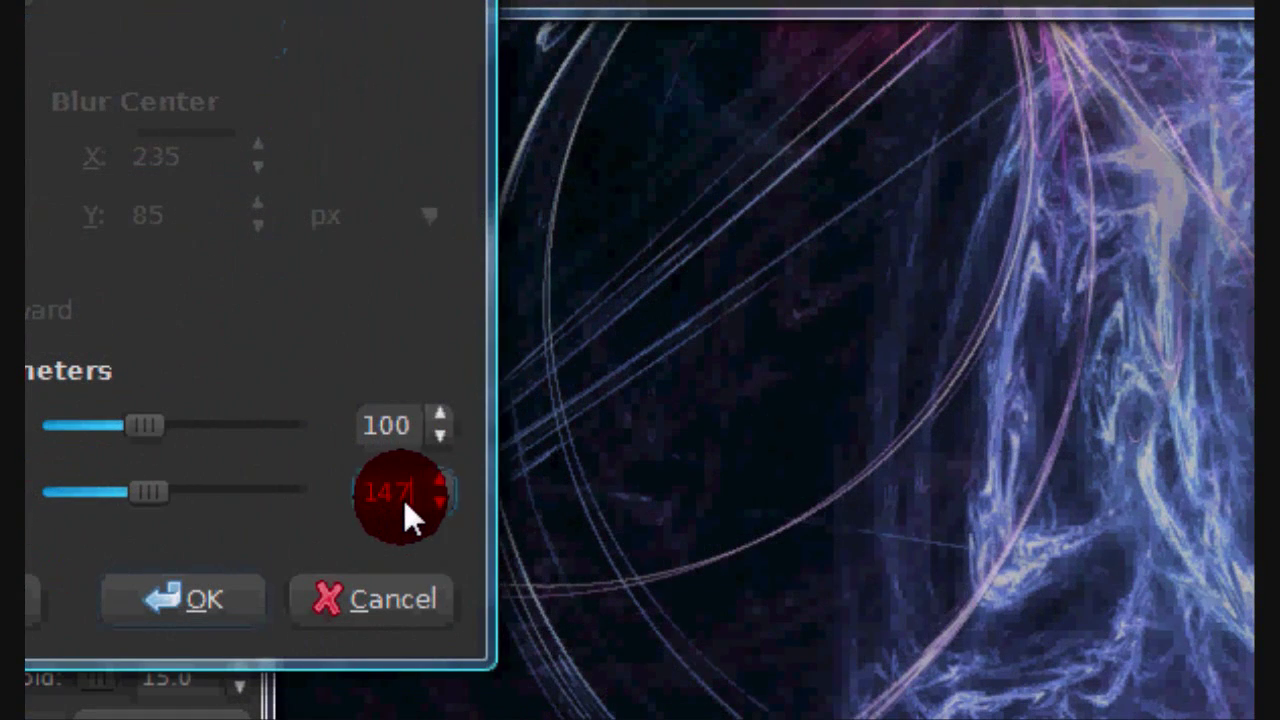
key(BackSpace)
key(BackSpace)
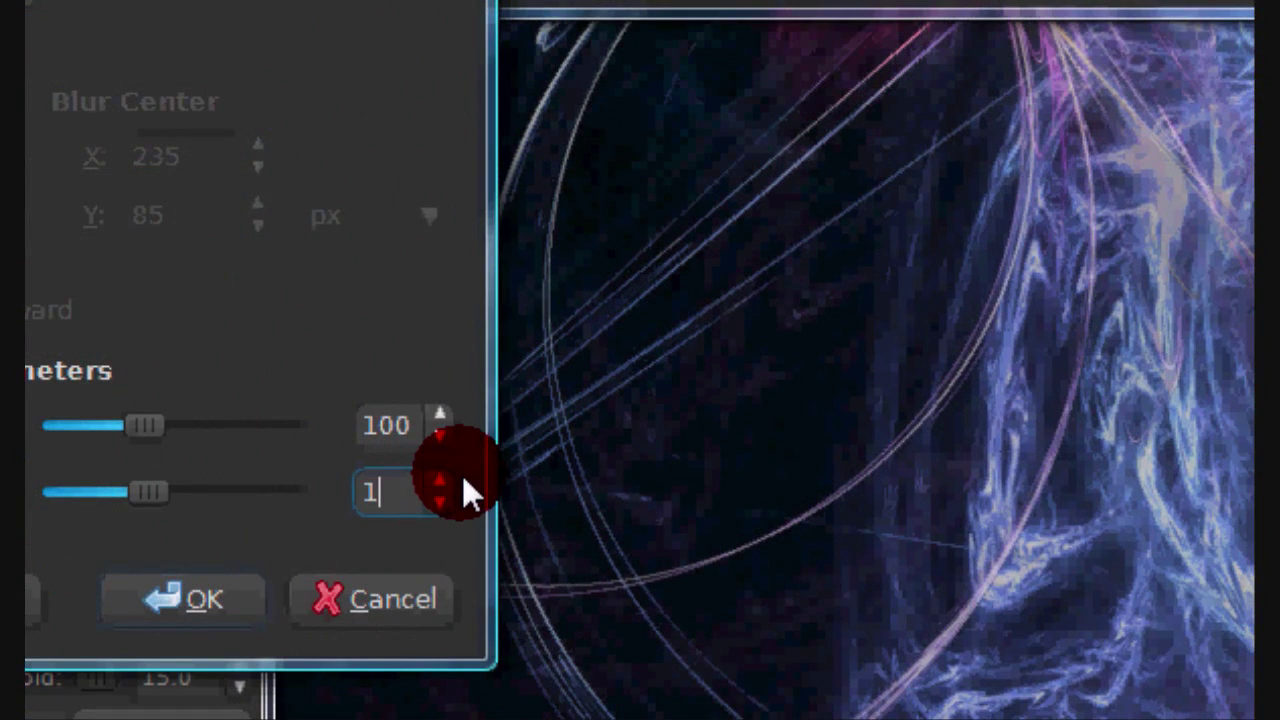
text(80)
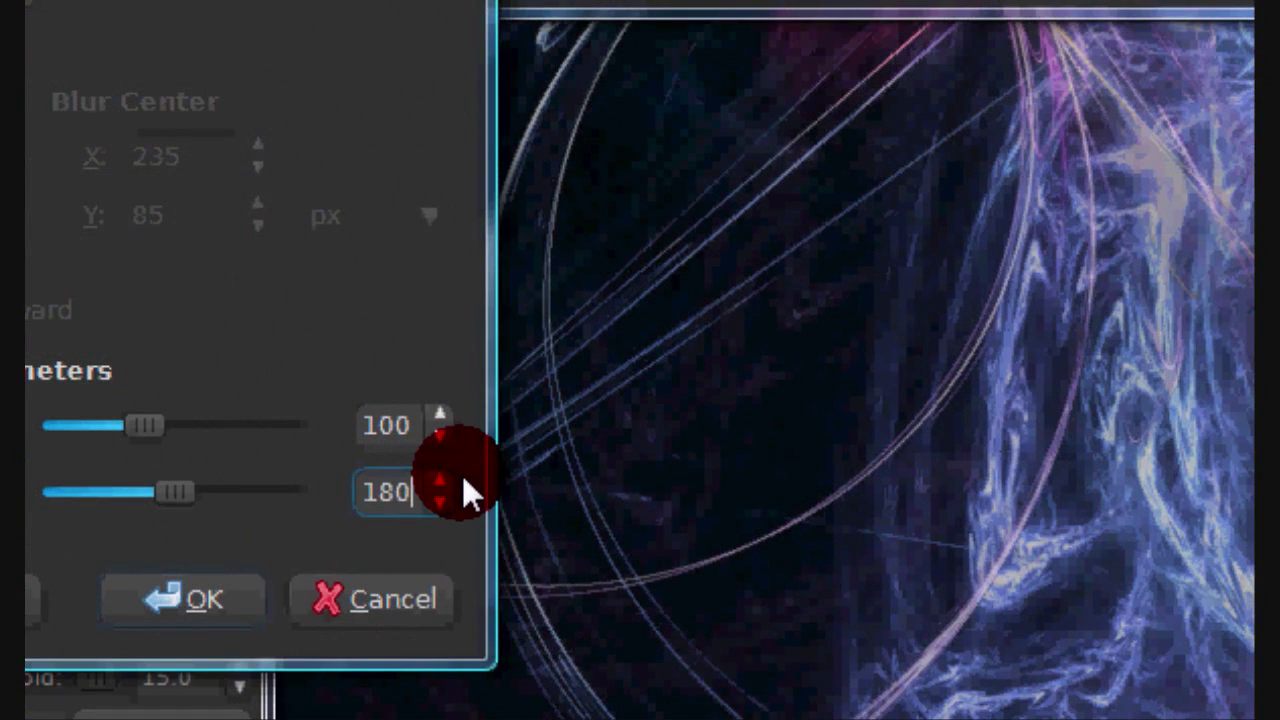
- Lower the Motion Blur length to 95 and apply the blur to the background
click(436, 431)
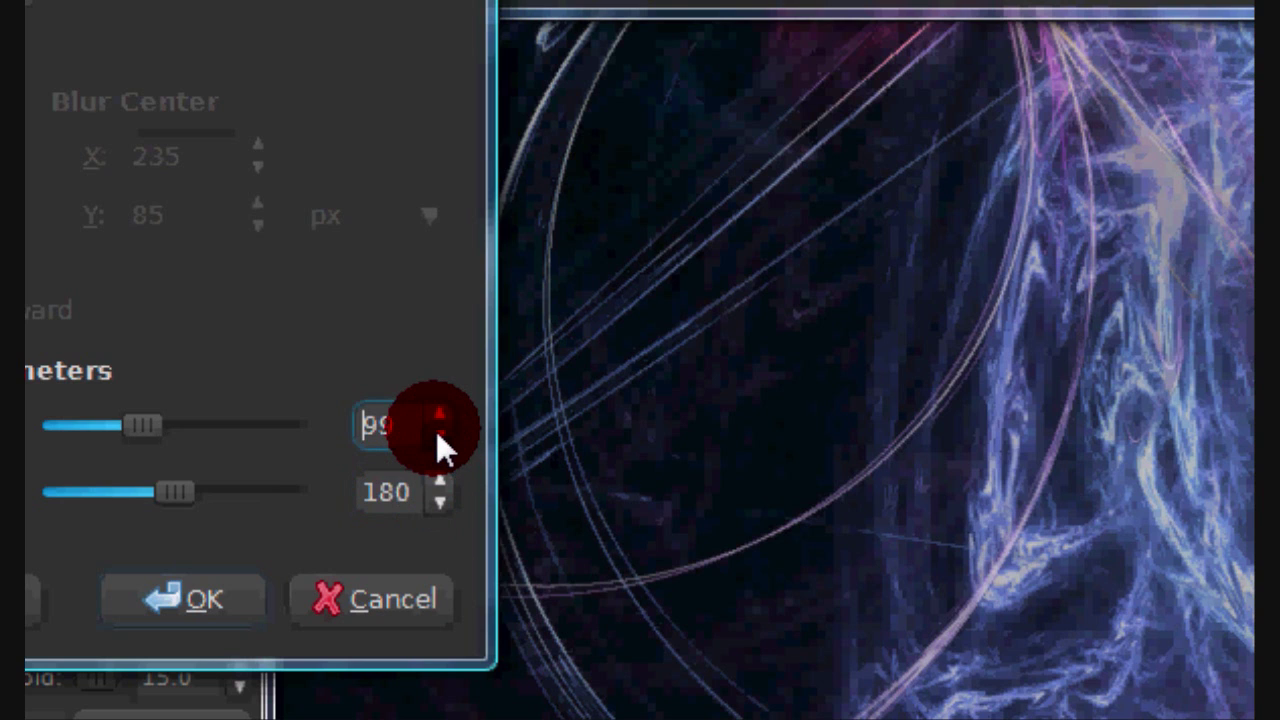
click(446, 447)
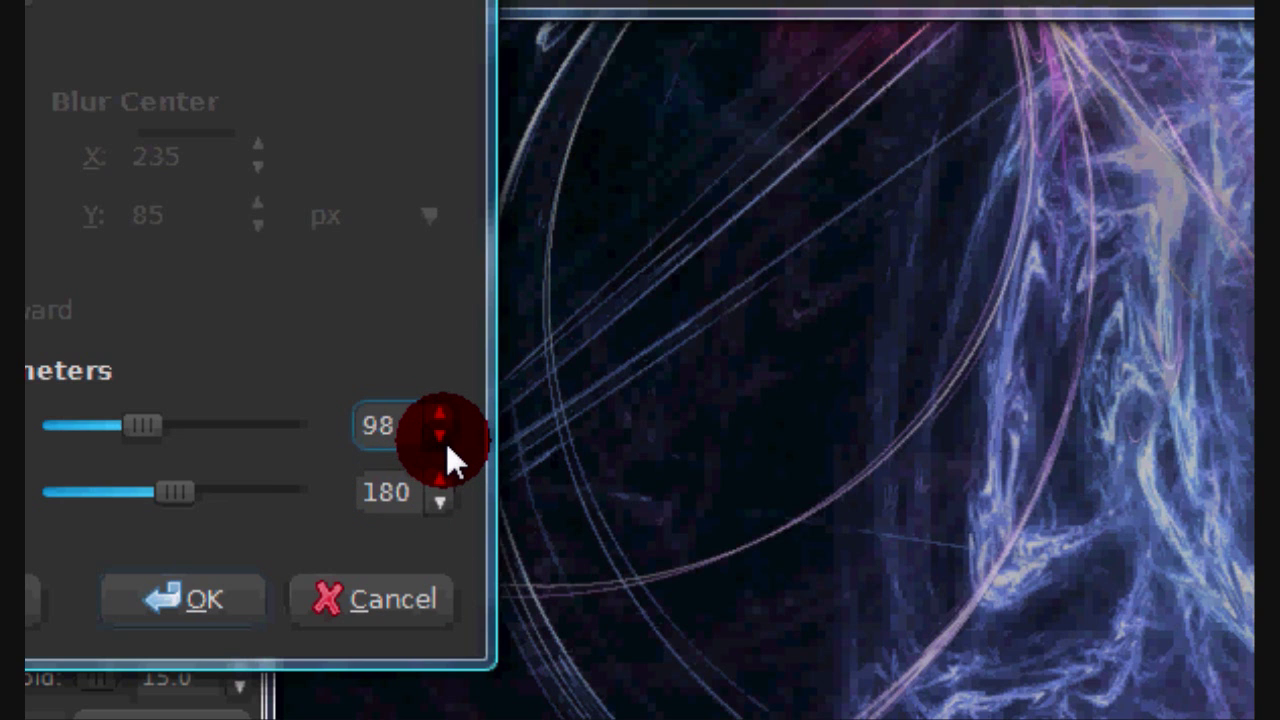
click(446, 443)
click(448, 443)
click(448, 442)
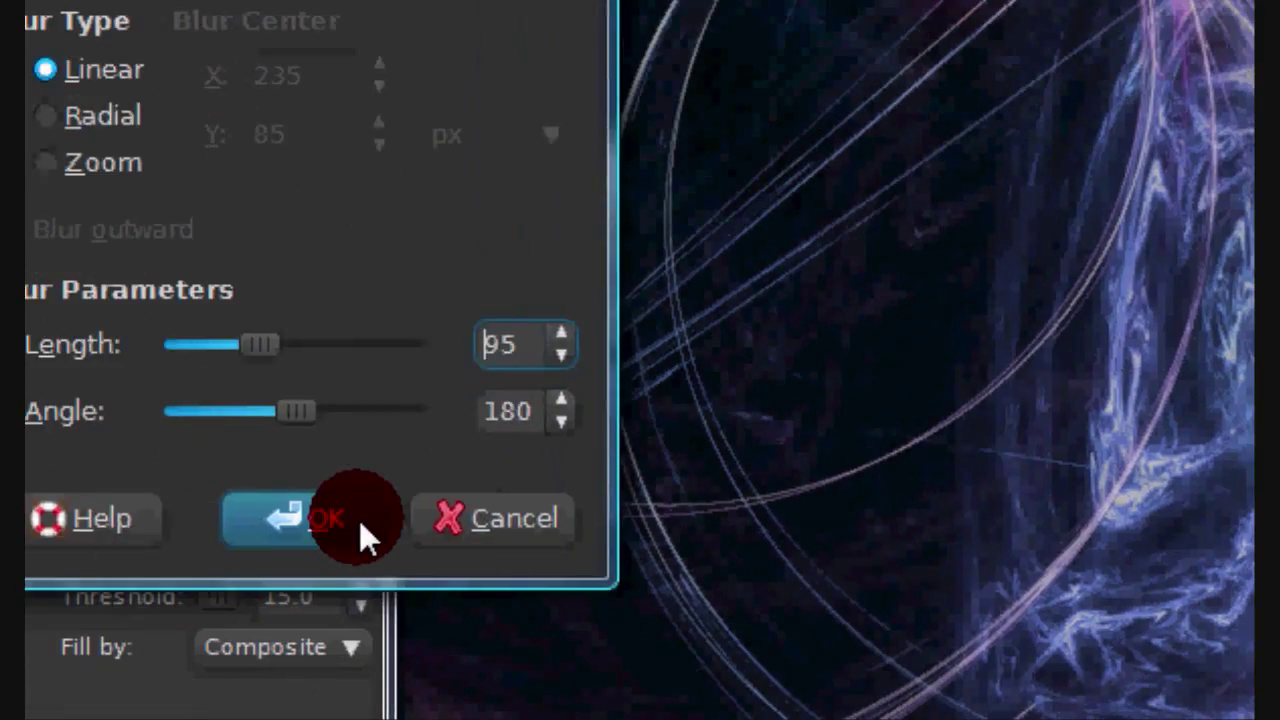
click(226, 598)
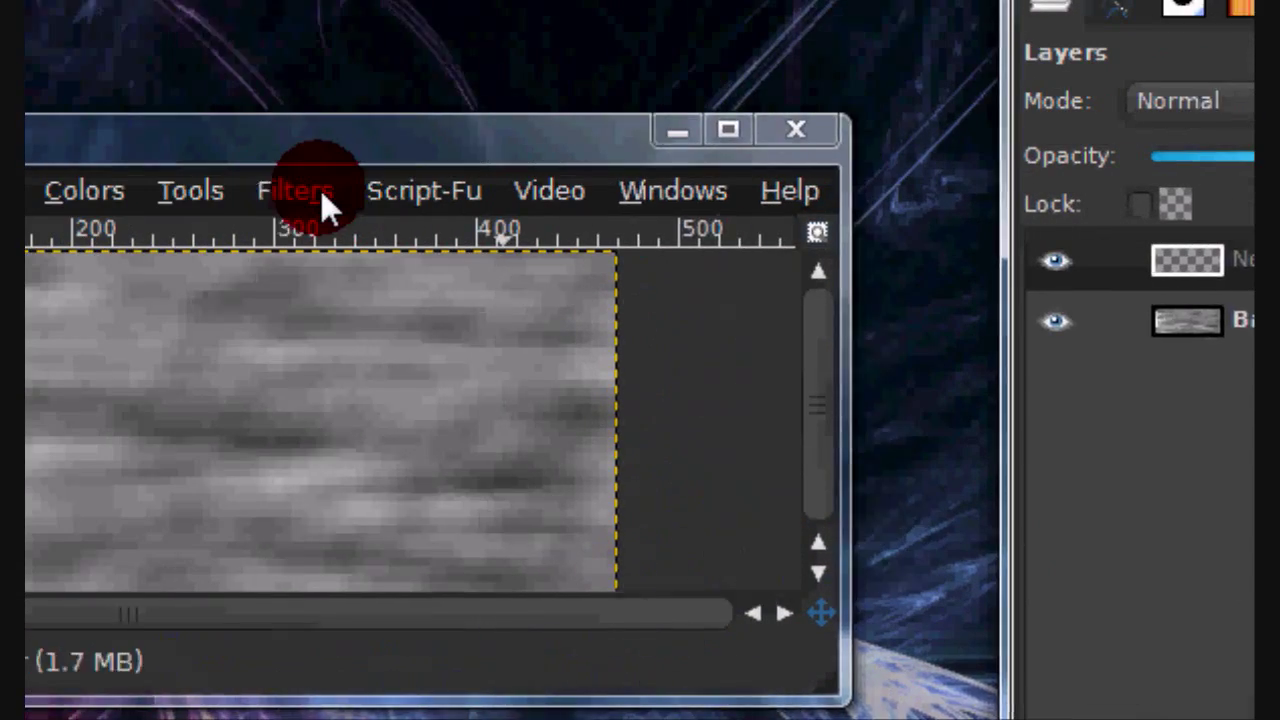
- Add a new layer above the blurred background and fill it with white
click(183, 70)
click(164, 24)
click(313, 385)
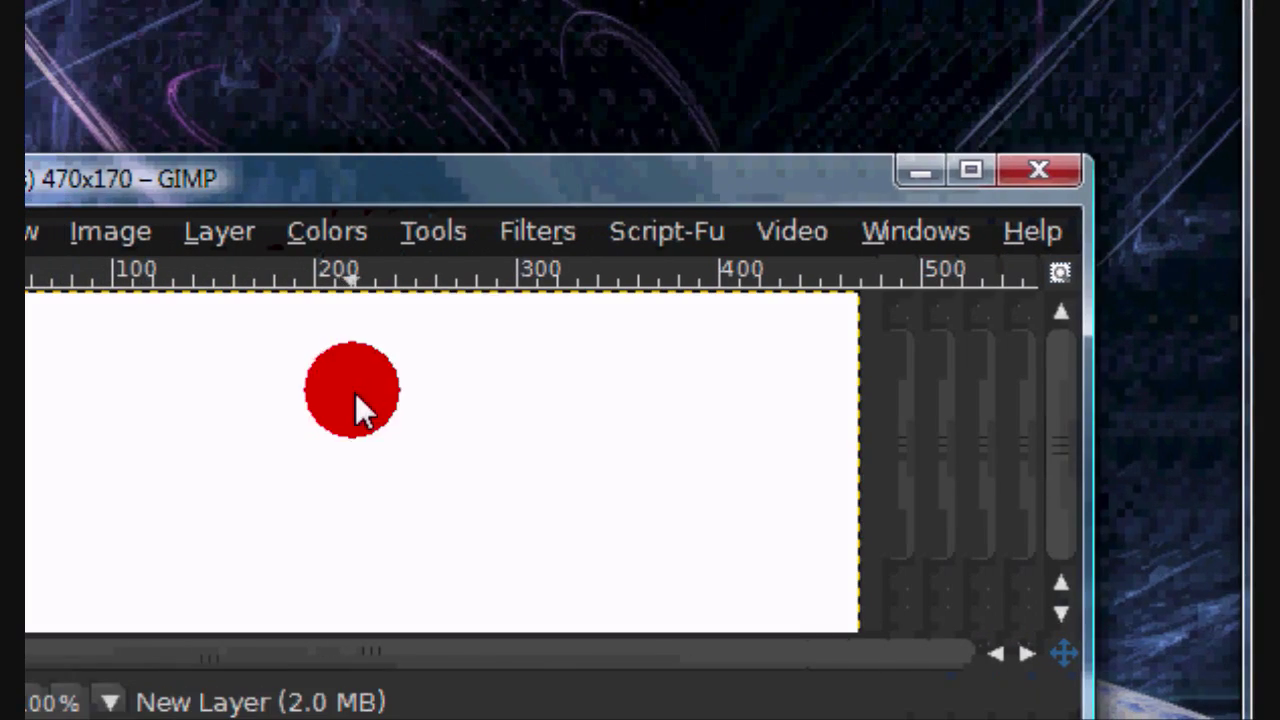
- Apply the GIMPressionist filter with the Ballpark preset to the new white layer
click(502, 228)
mouse_move(634, 526)
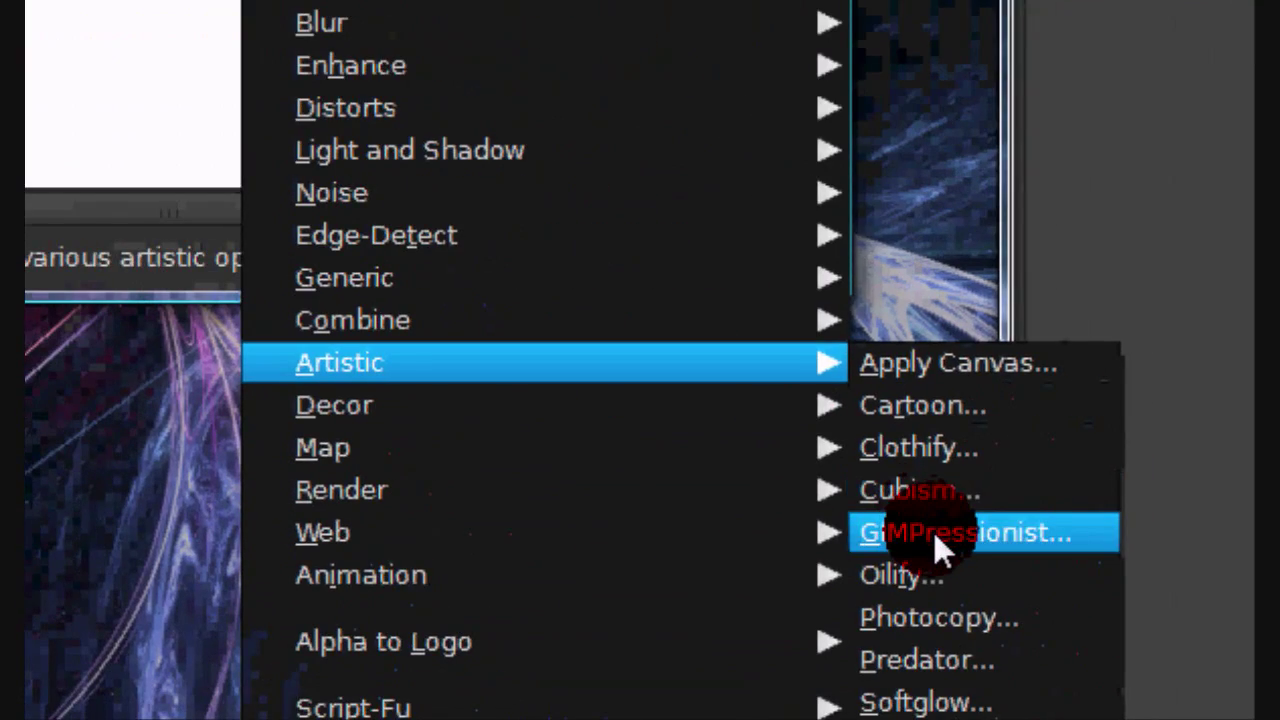
click(1176, 692)
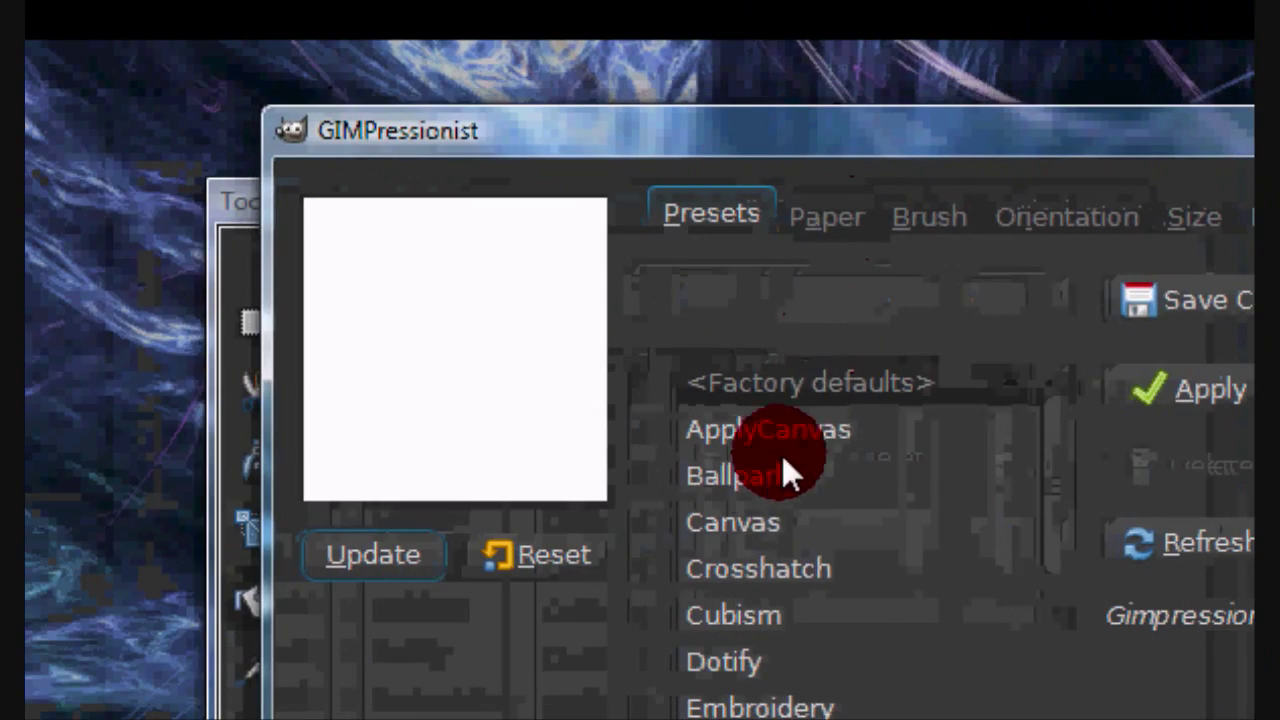
click(456, 470)
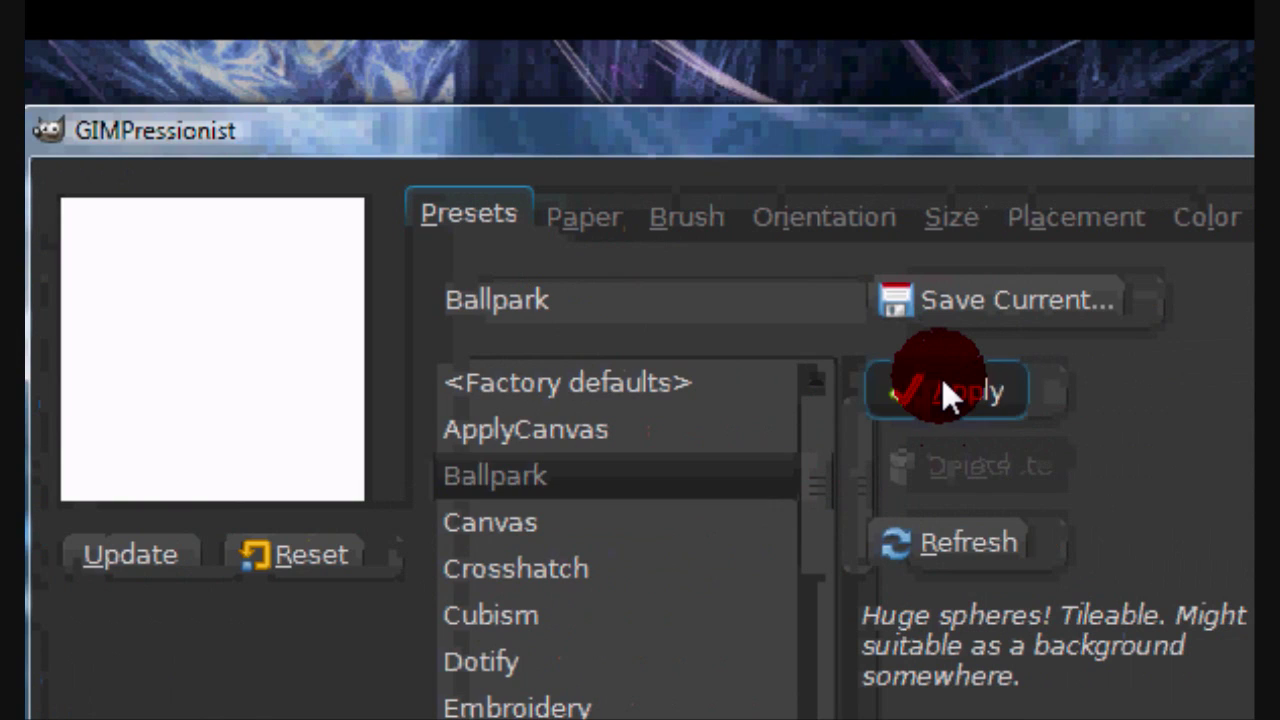
click(942, 390)
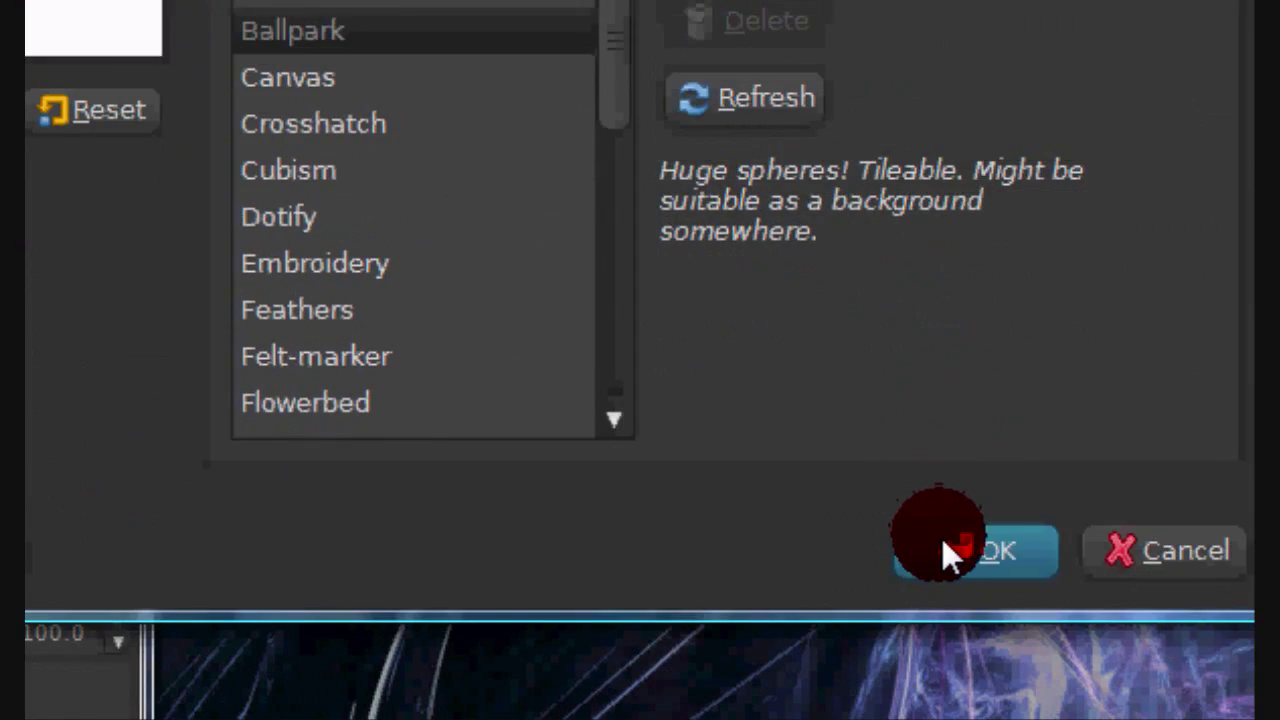
click(942, 545)
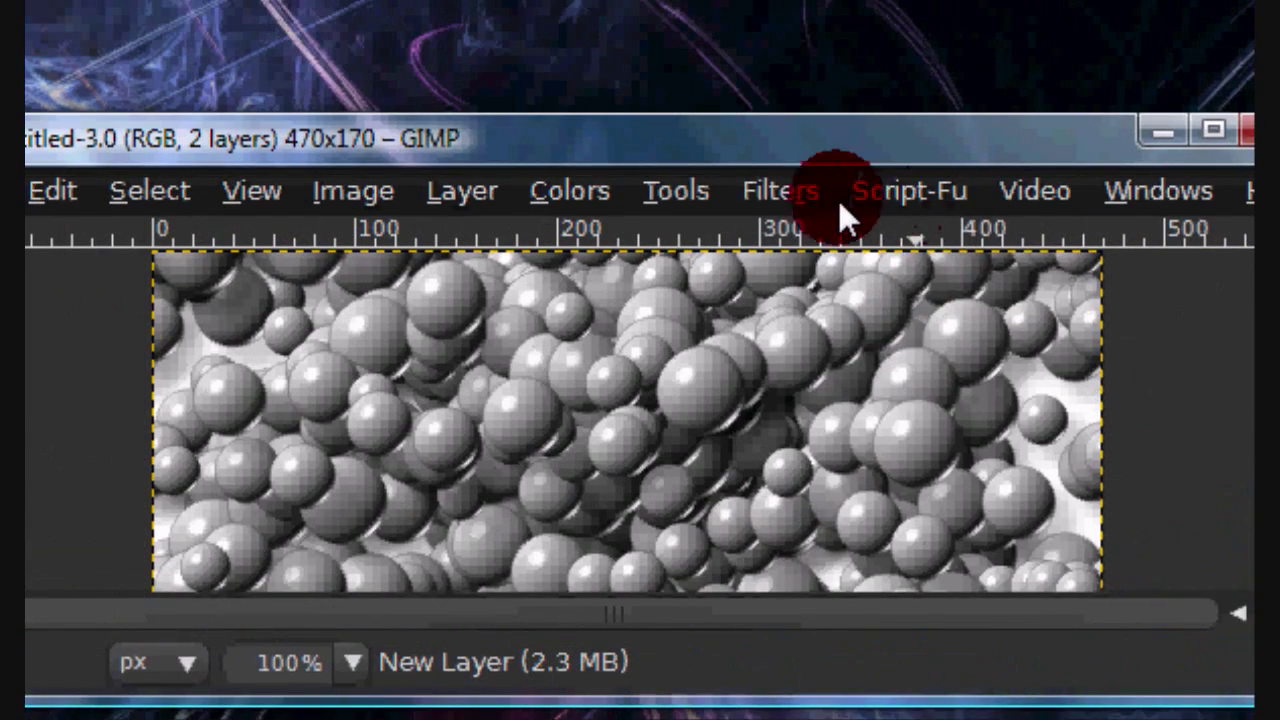
- Start a Motion Blur on the new sphere-covered layer and set its length to 99
click(804, 194)
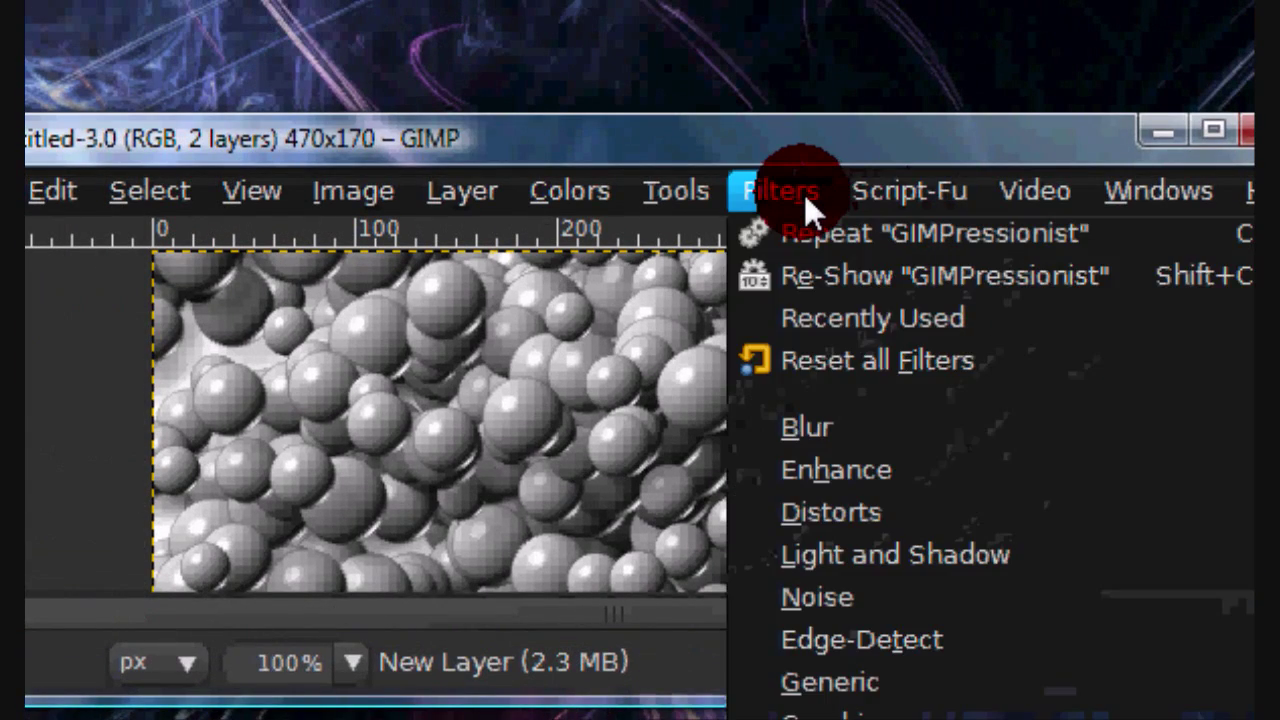
mouse_move(885, 427)
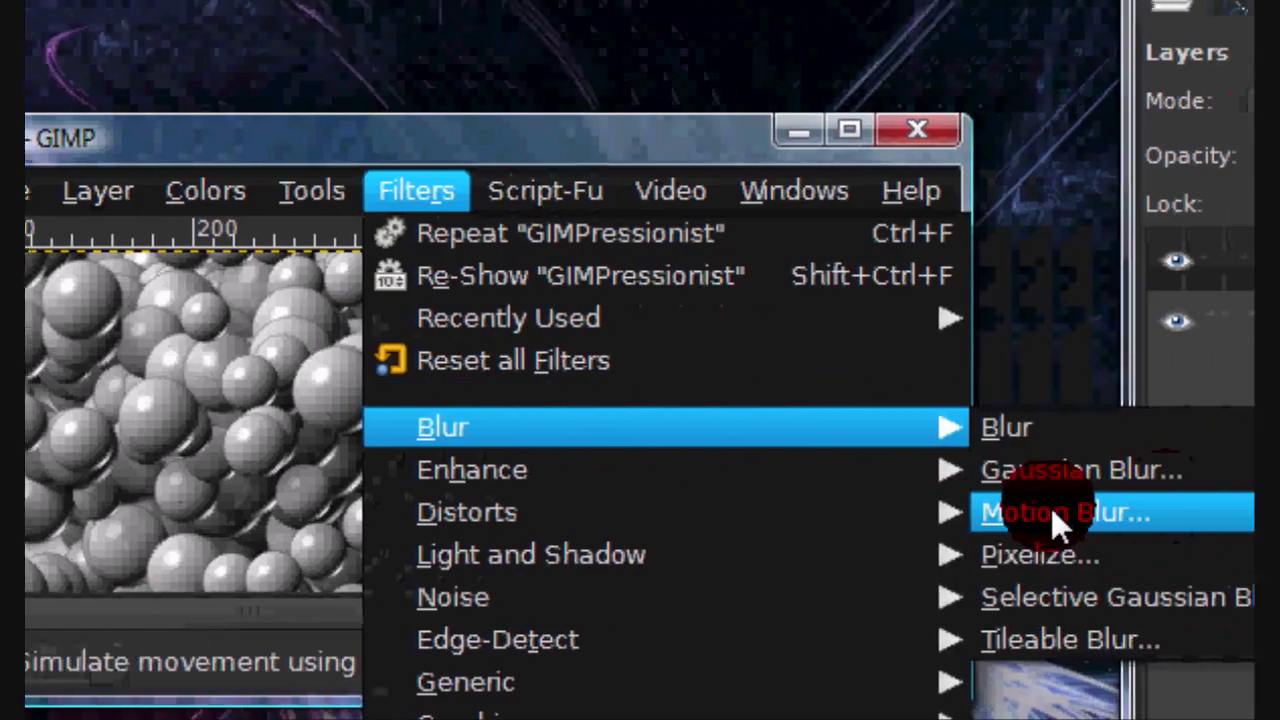
click(1052, 512)
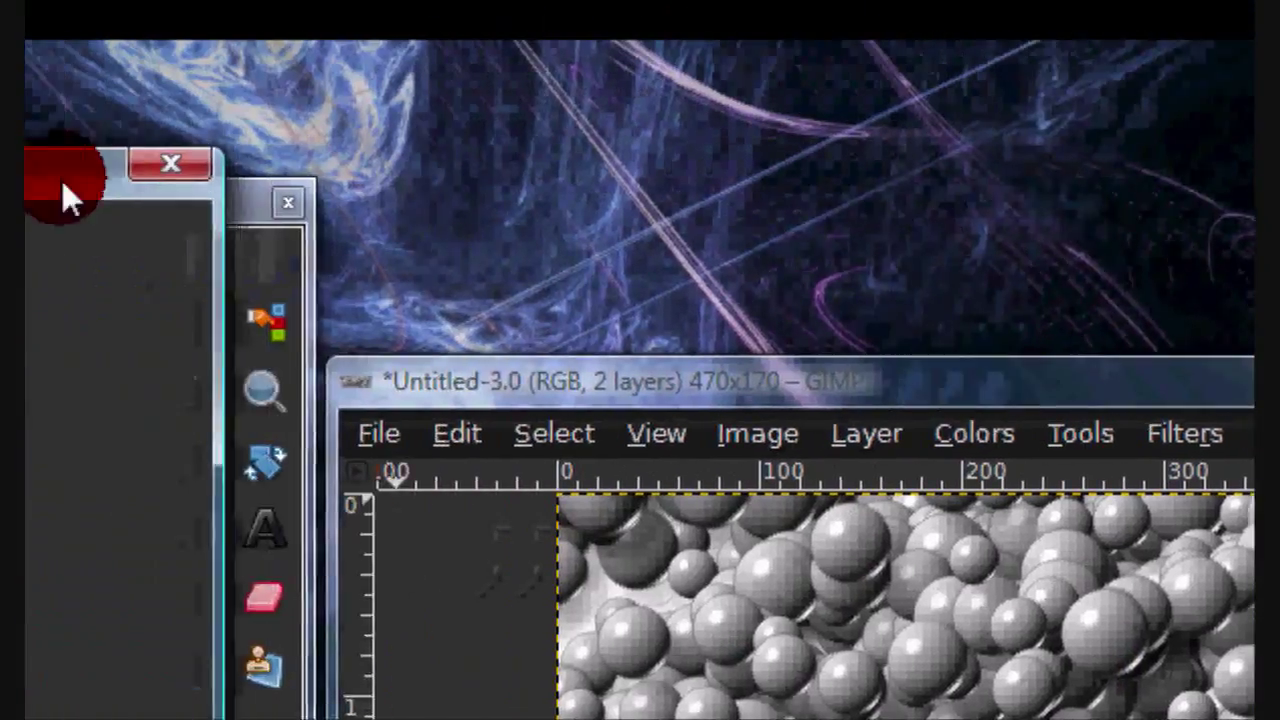
drag(62, 182, 706, 238)
click(810, 502)
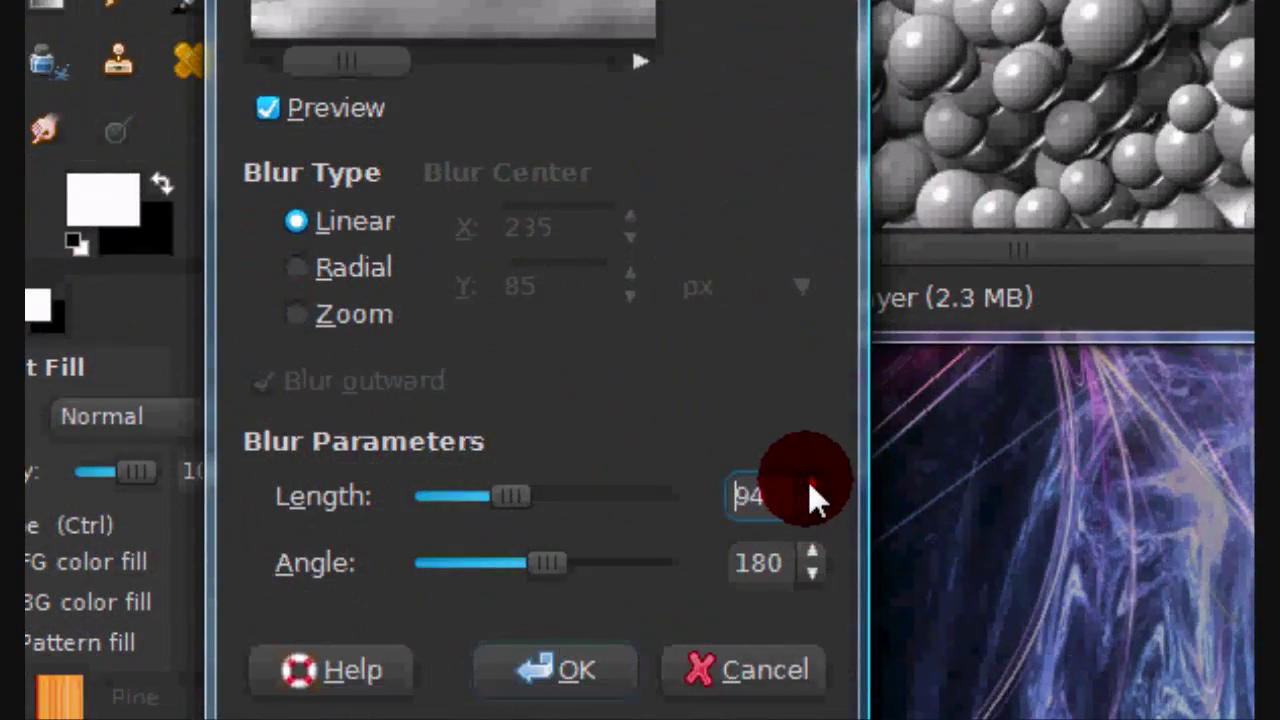
click(809, 482)
click(809, 482)
click(809, 482)
click(809, 482)
click(809, 482)
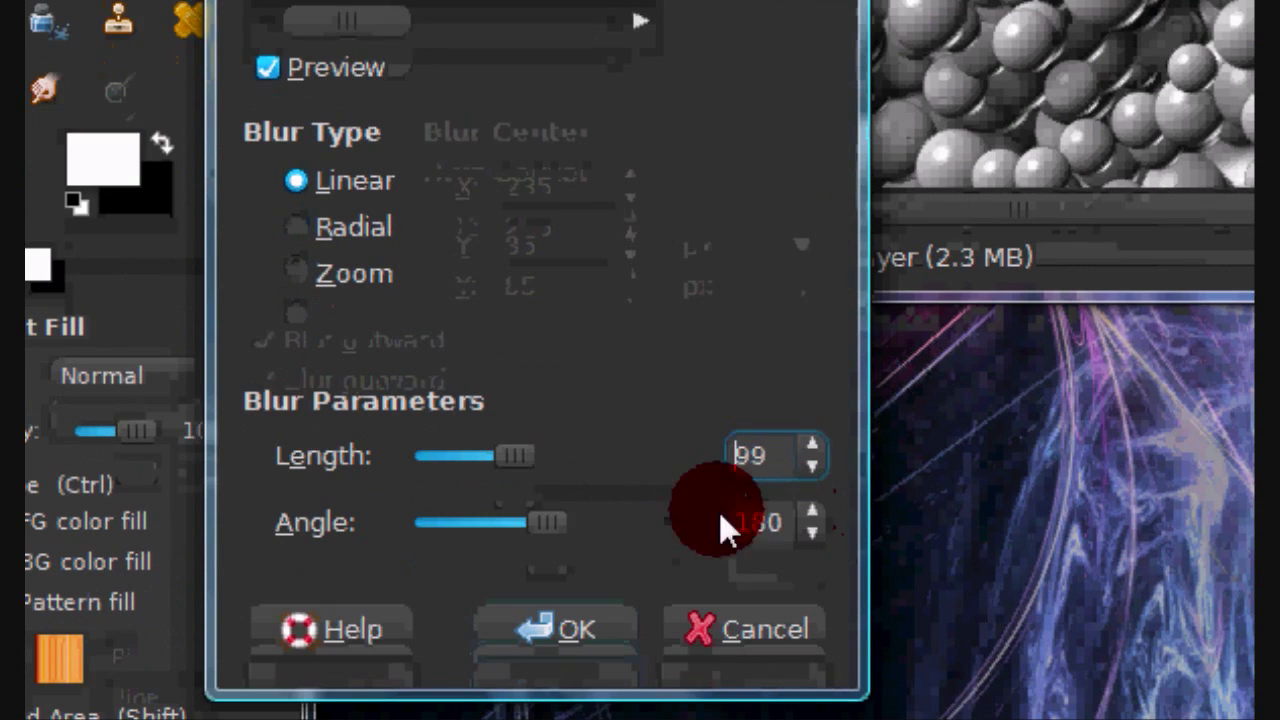
- Set the Motion Blur angle to about 146 and apply the blur to the new layer
drag(546, 563, 519, 532)
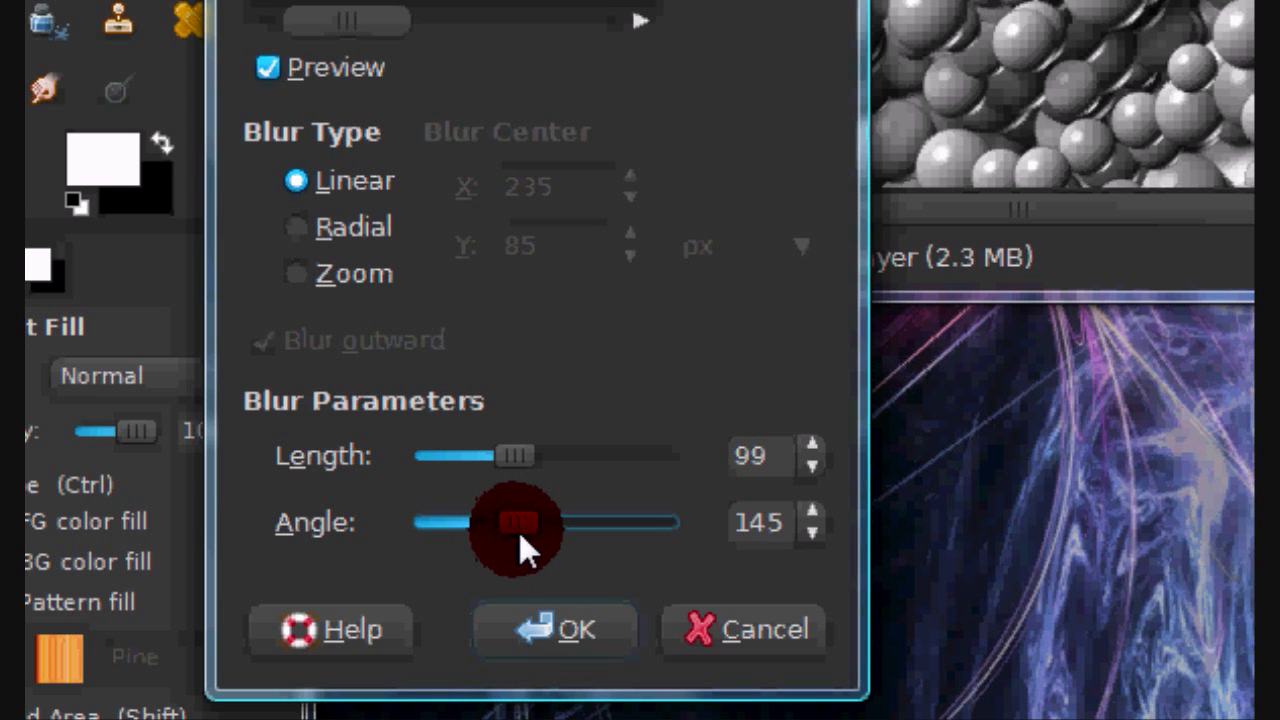
click(814, 511)
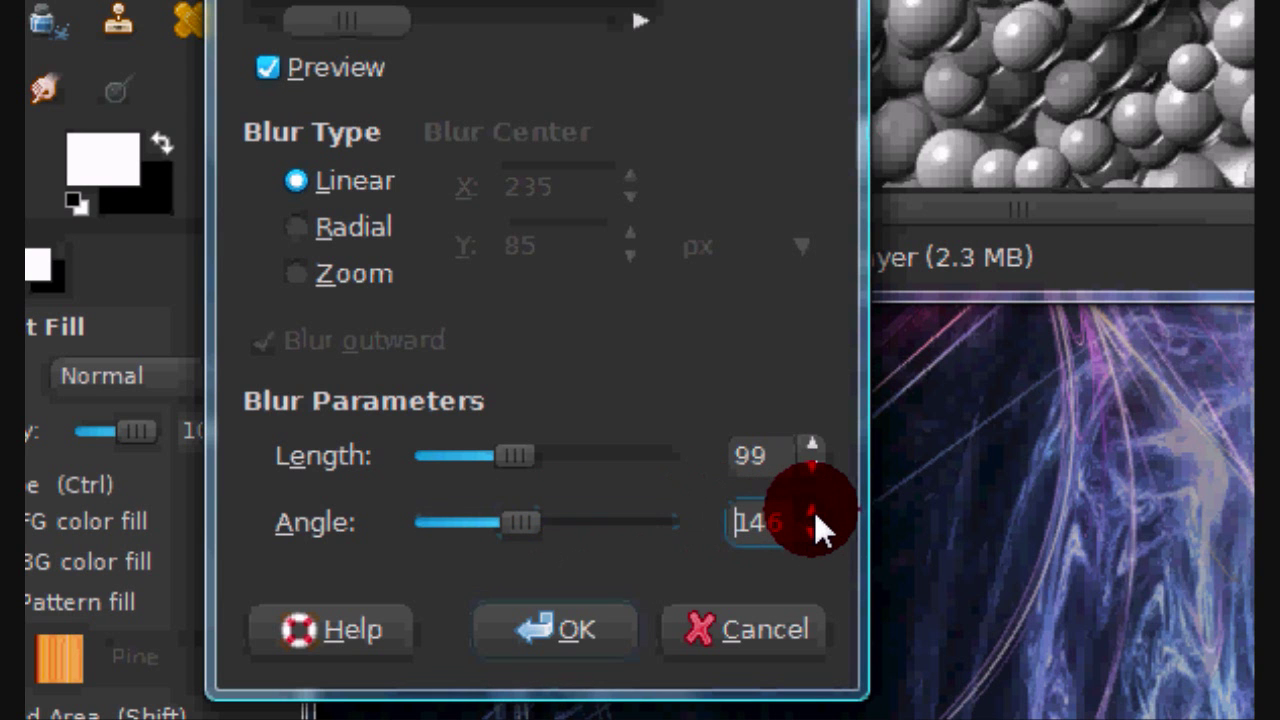
click(814, 511)
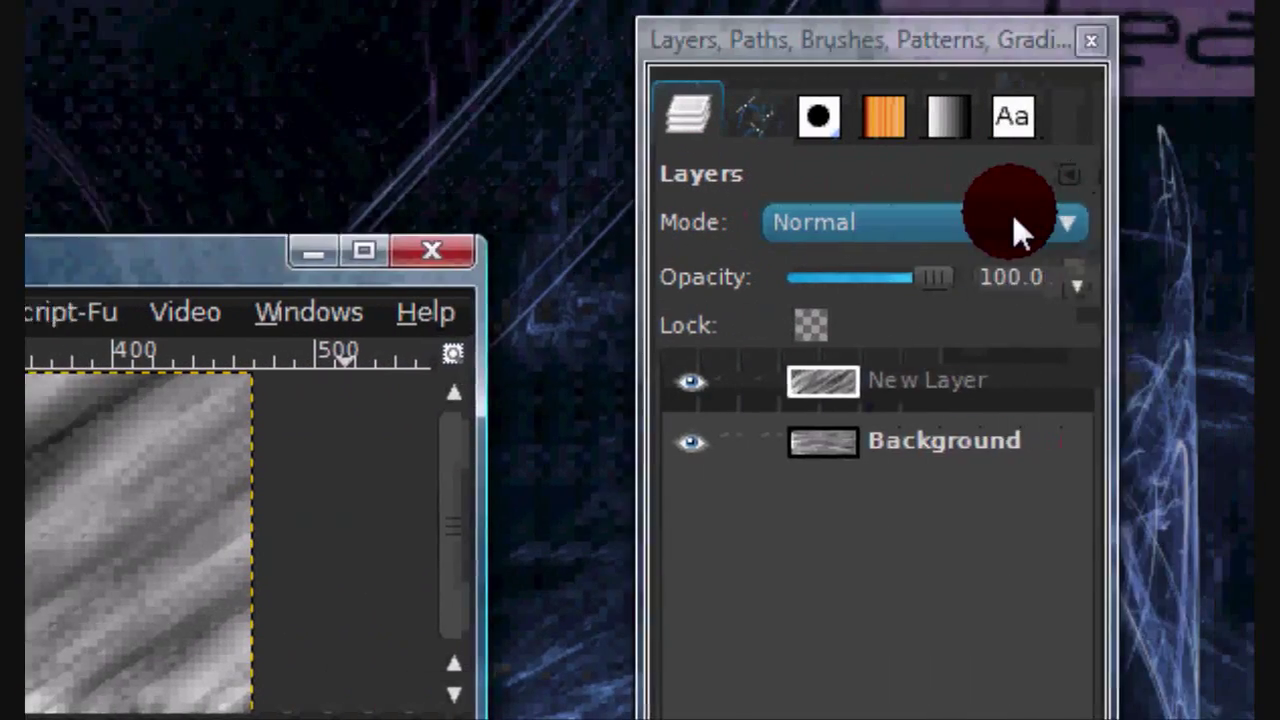
- Set the blurred new layer's blend mode to Overlay and merge it into the background
click(1012, 216)
click(774, 496)
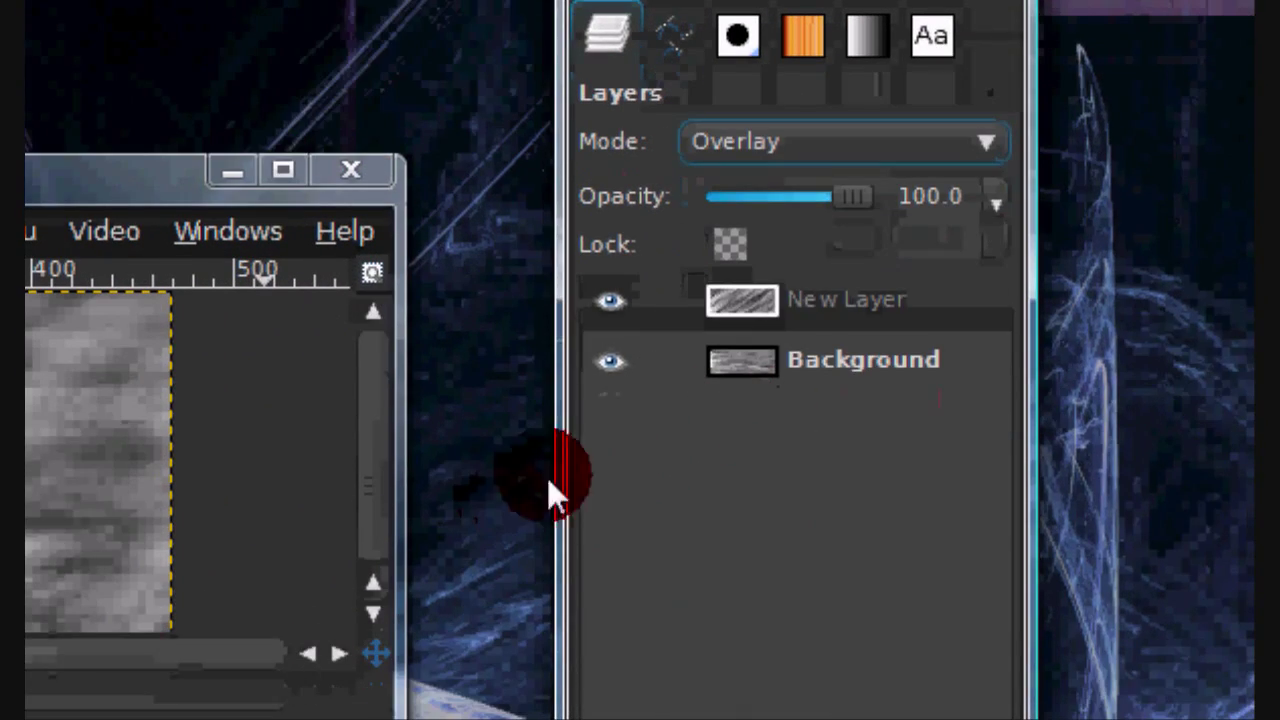
right_click(826, 382)
click(898, 522)
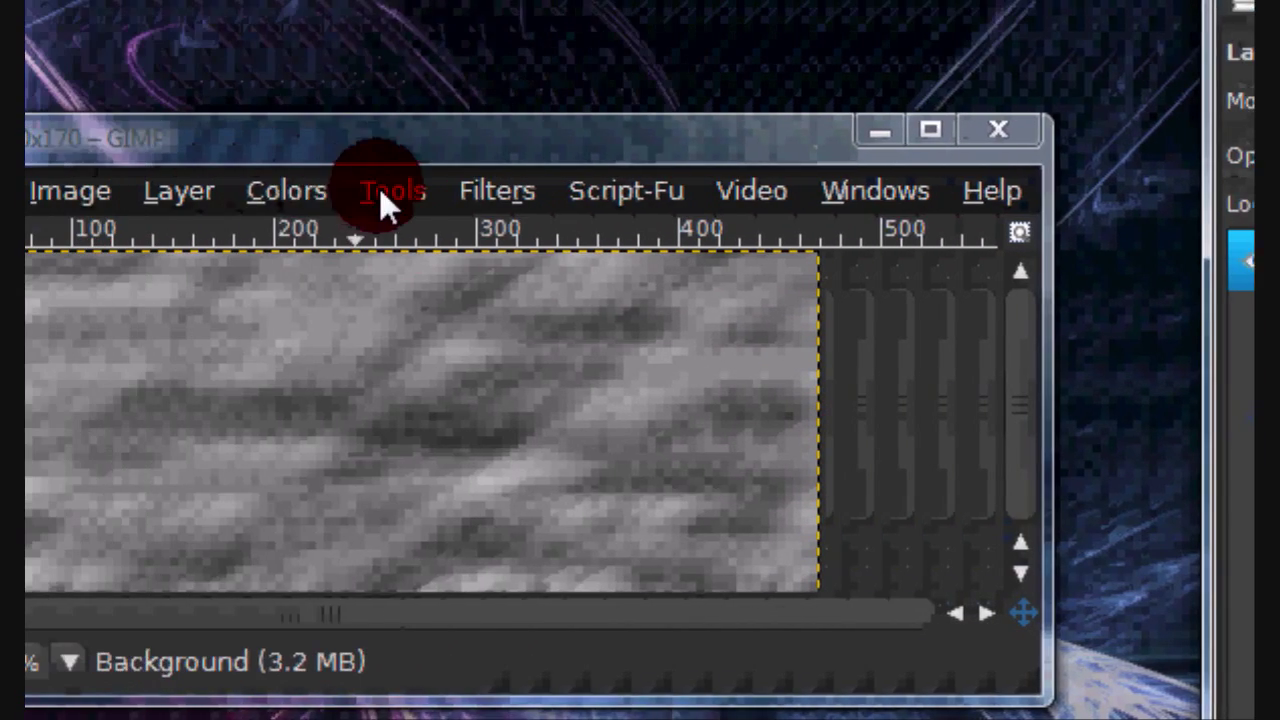
- Start Color Balance on the merged background and set the midtones to red -100, green -17 and blue 100
click(293, 190)
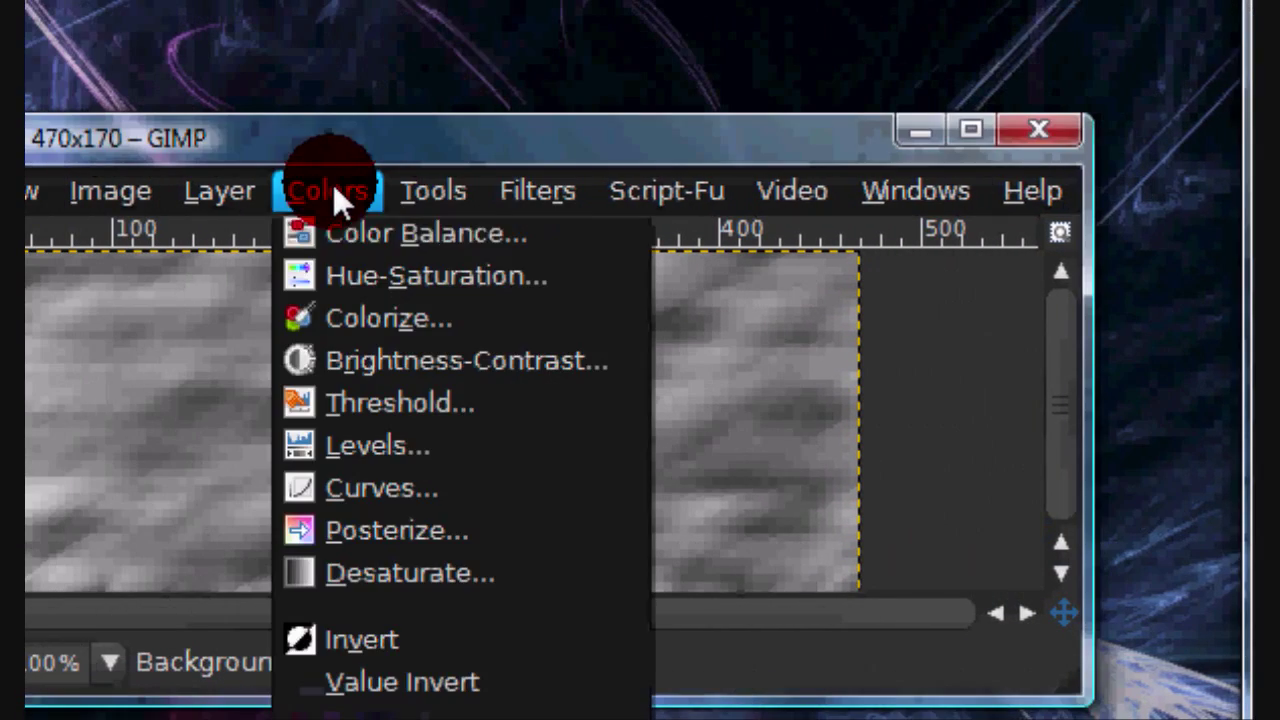
click(297, 245)
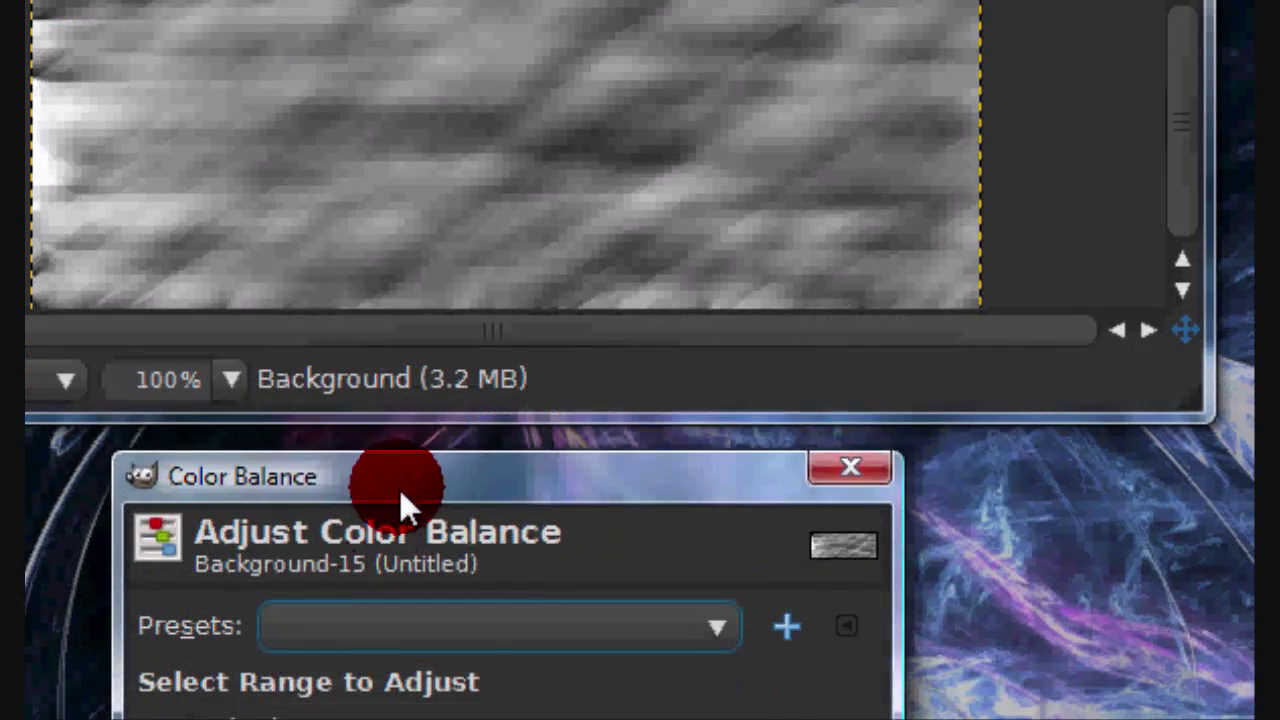
drag(400, 685, 768, 100)
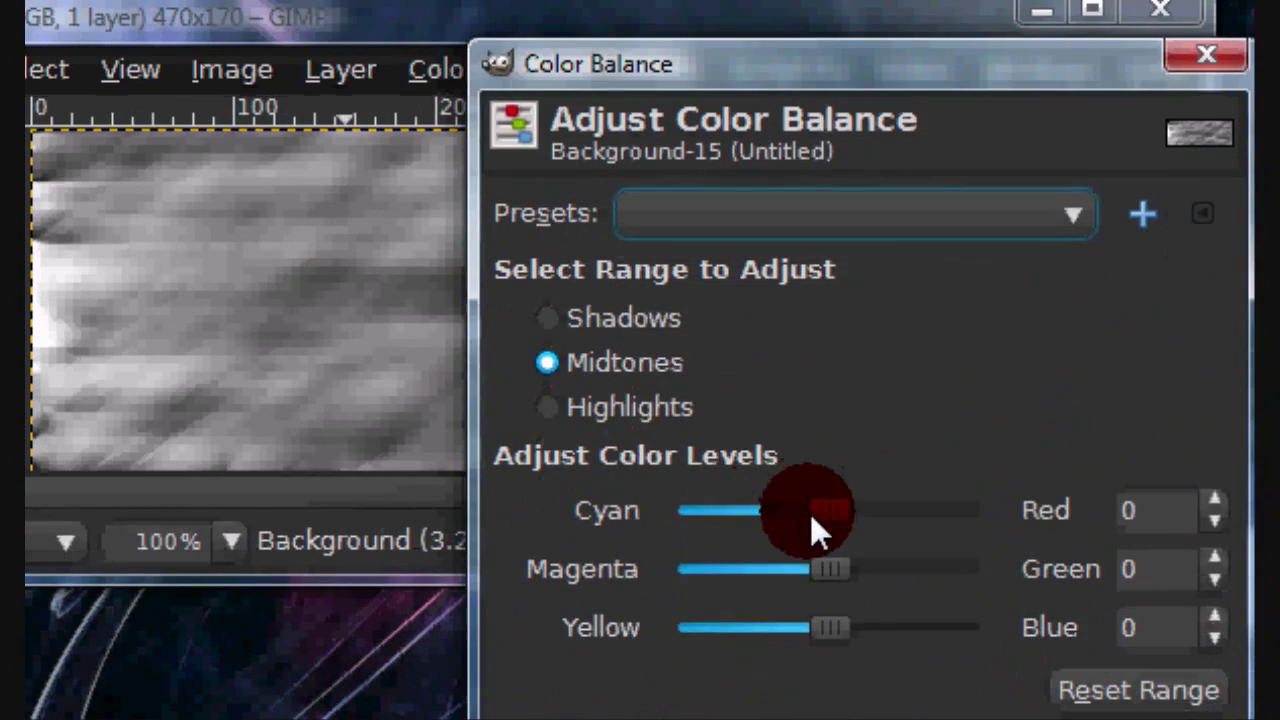
scroll(859, 225, down, 1)
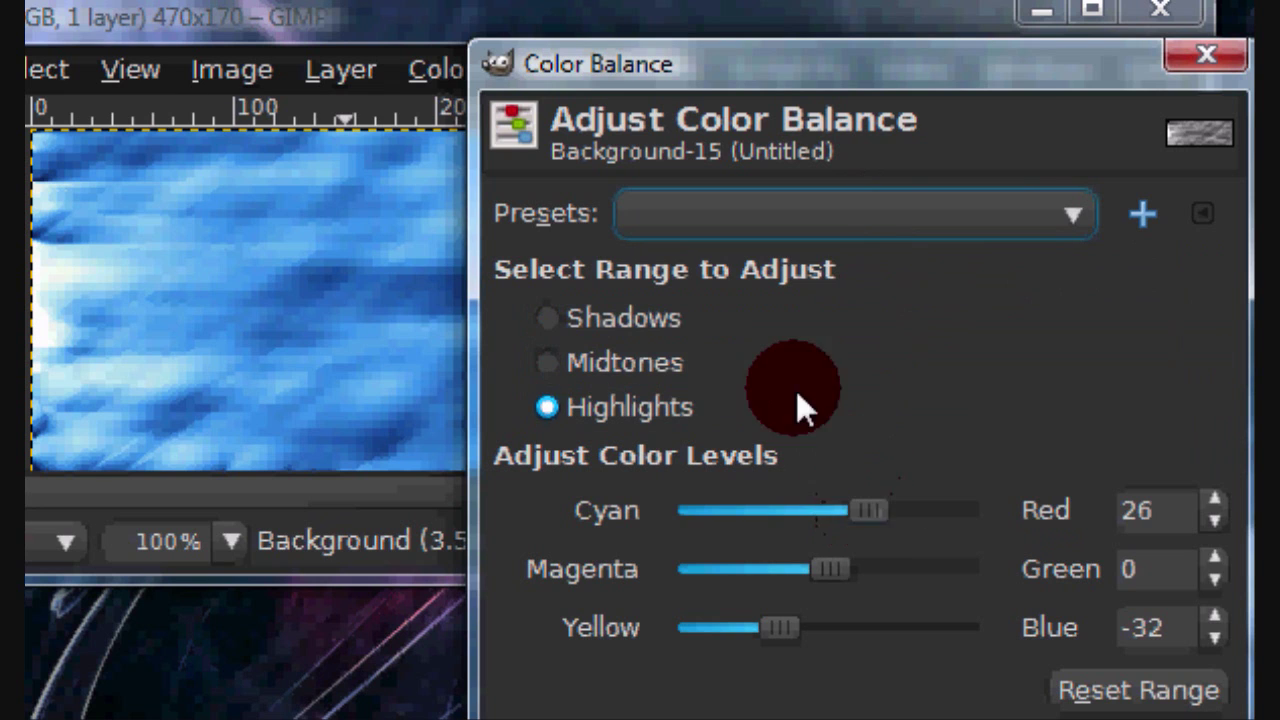
- Try a midtone blue level of 76 and return it to 100, keeping red at -100
click(668, 322)
click(672, 361)
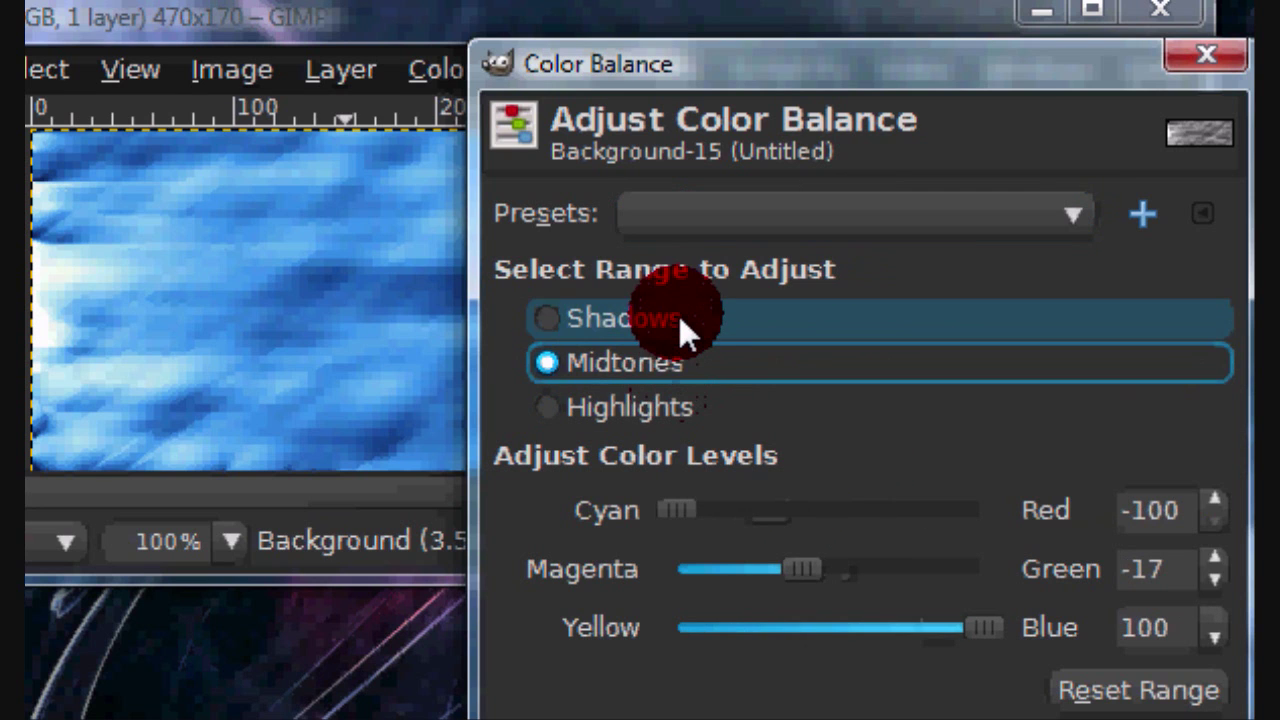
click(690, 322)
click(693, 366)
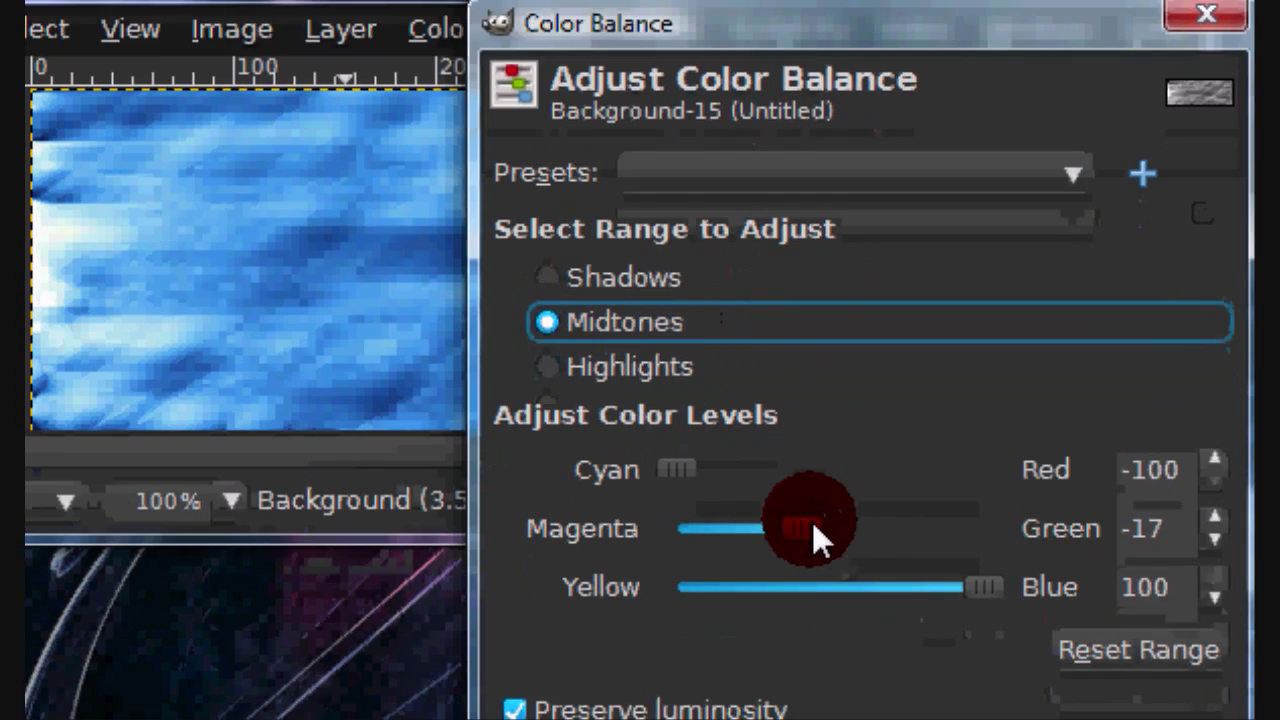
drag(989, 647, 946, 644)
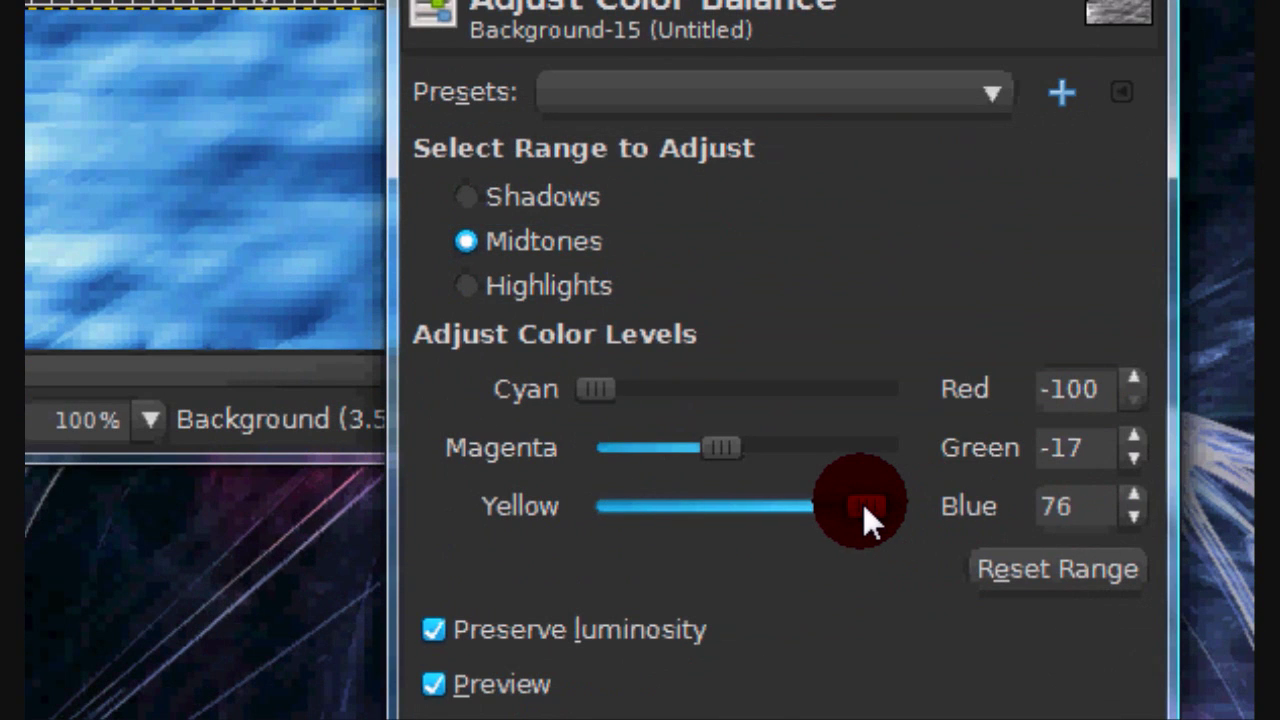
drag(863, 504, 900, 498)
drag(606, 392, 566, 391)
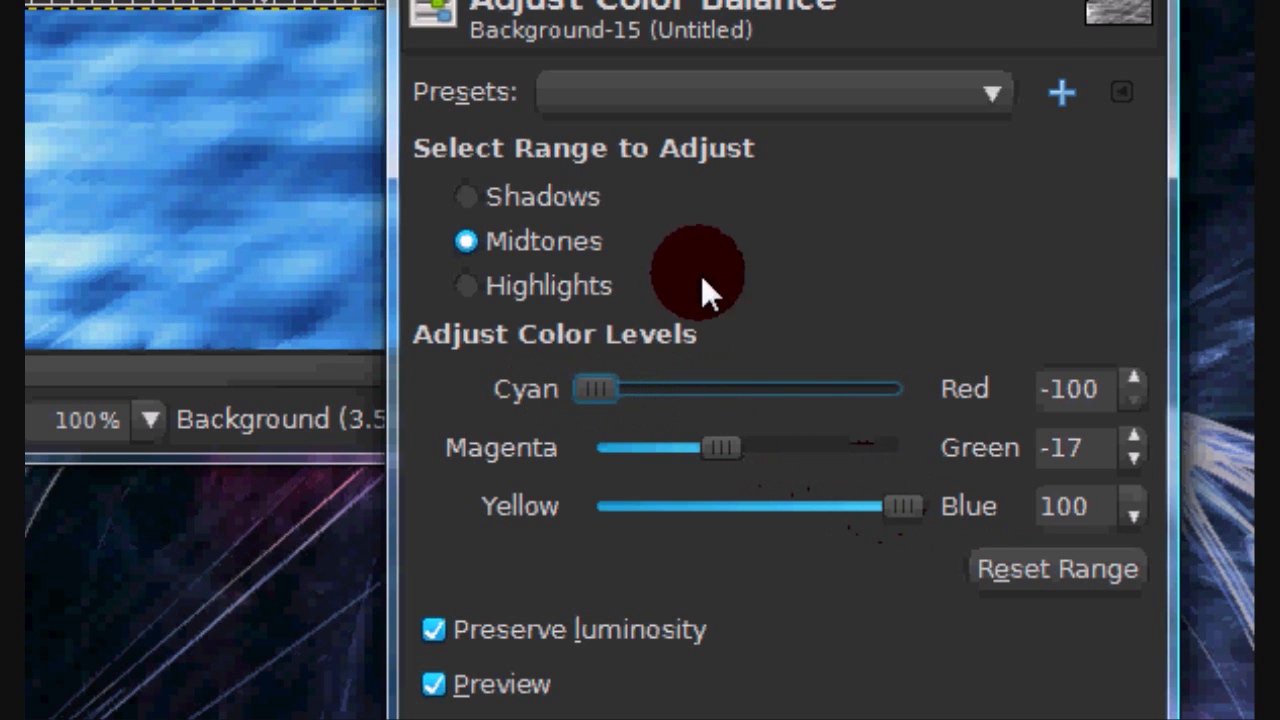
- Set the Color Balance shadows to red -32 and blue 100
click(616, 196)
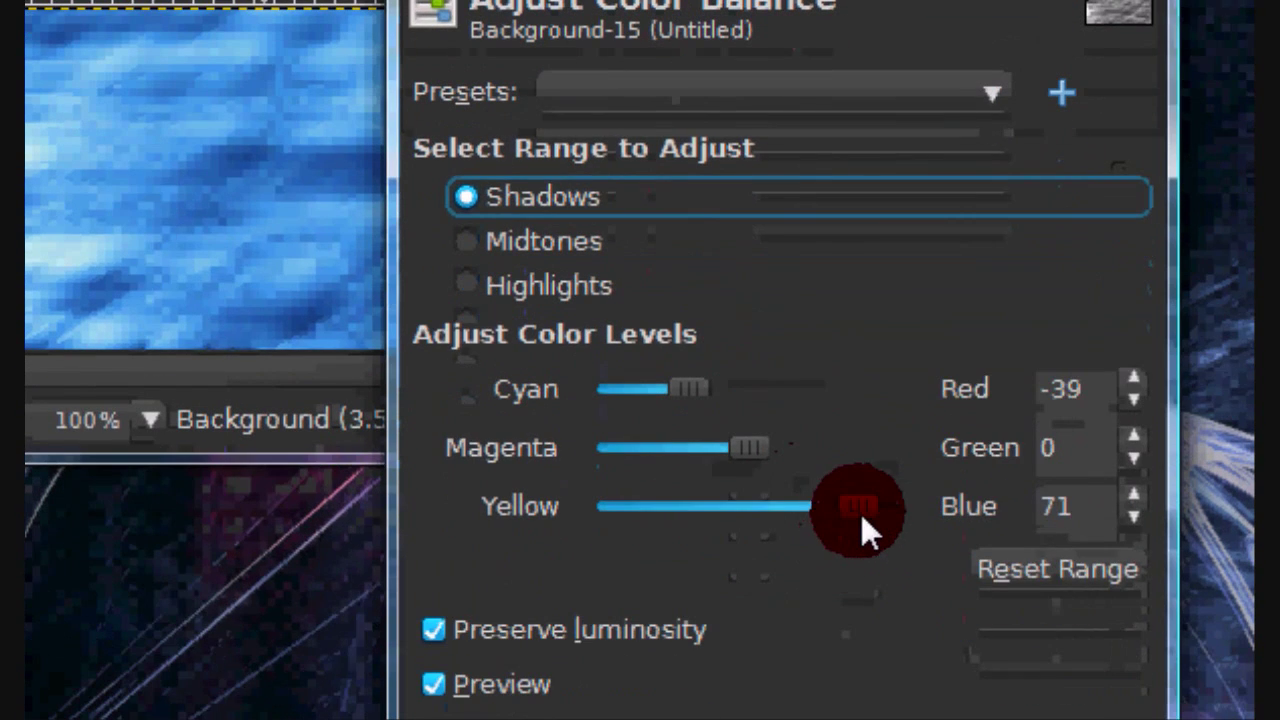
drag(861, 514, 933, 484)
drag(690, 395, 718, 394)
mouse_move(638, 394)
mouse_down()
mouse_move(531, 390)
mouse_move(625, 393)
mouse_up()
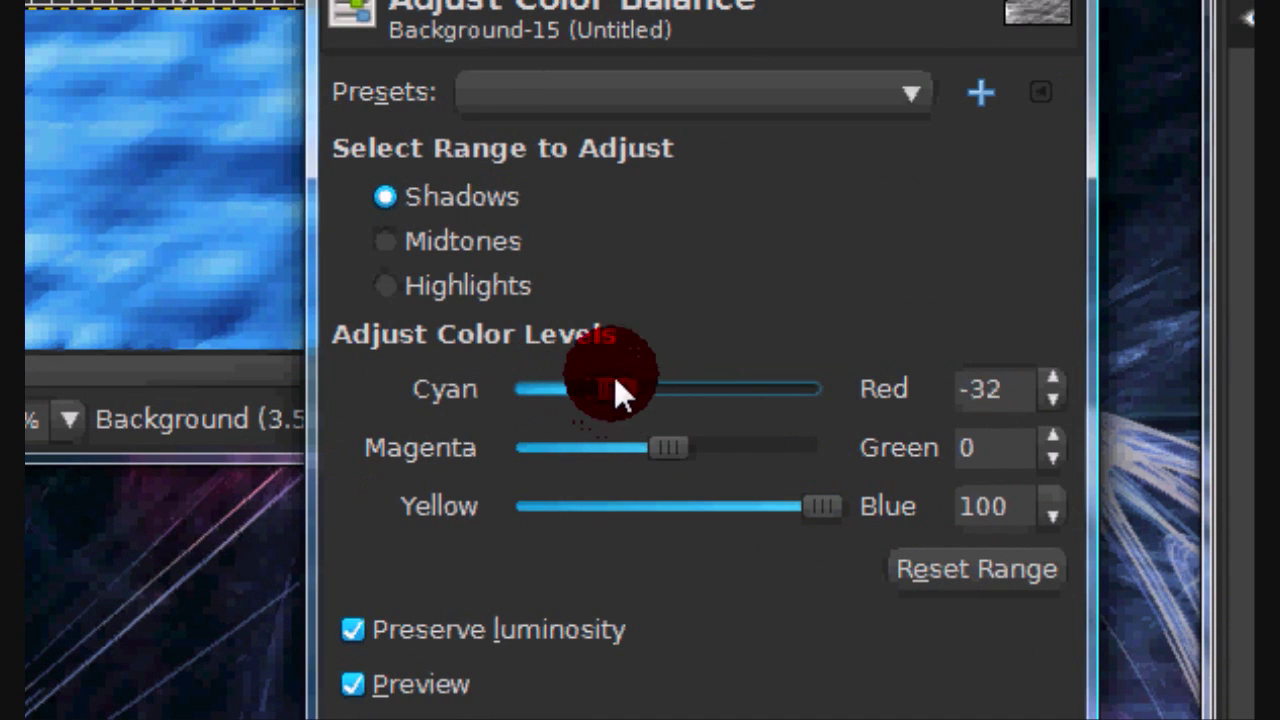
- Set the highlights to red -34 and green -3 with a strong blue level, and apply the color balance
click(557, 298)
drag(617, 506, 832, 512)
drag(729, 394, 614, 384)
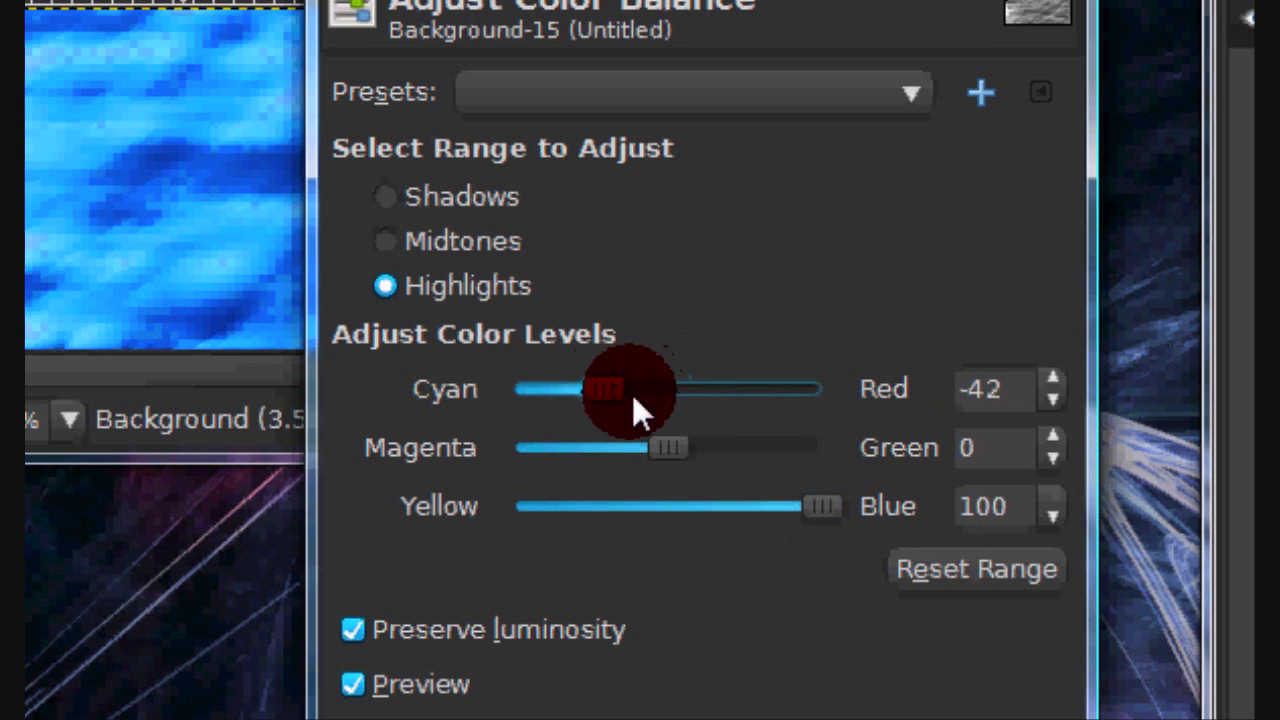
mouse_move(668, 447)
mouse_down()
mouse_move(747, 450)
mouse_move(643, 448)
mouse_up()
mouse_move(604, 396)
mouse_down()
mouse_move(569, 387)
mouse_move(685, 389)
mouse_move(617, 388)
mouse_up()
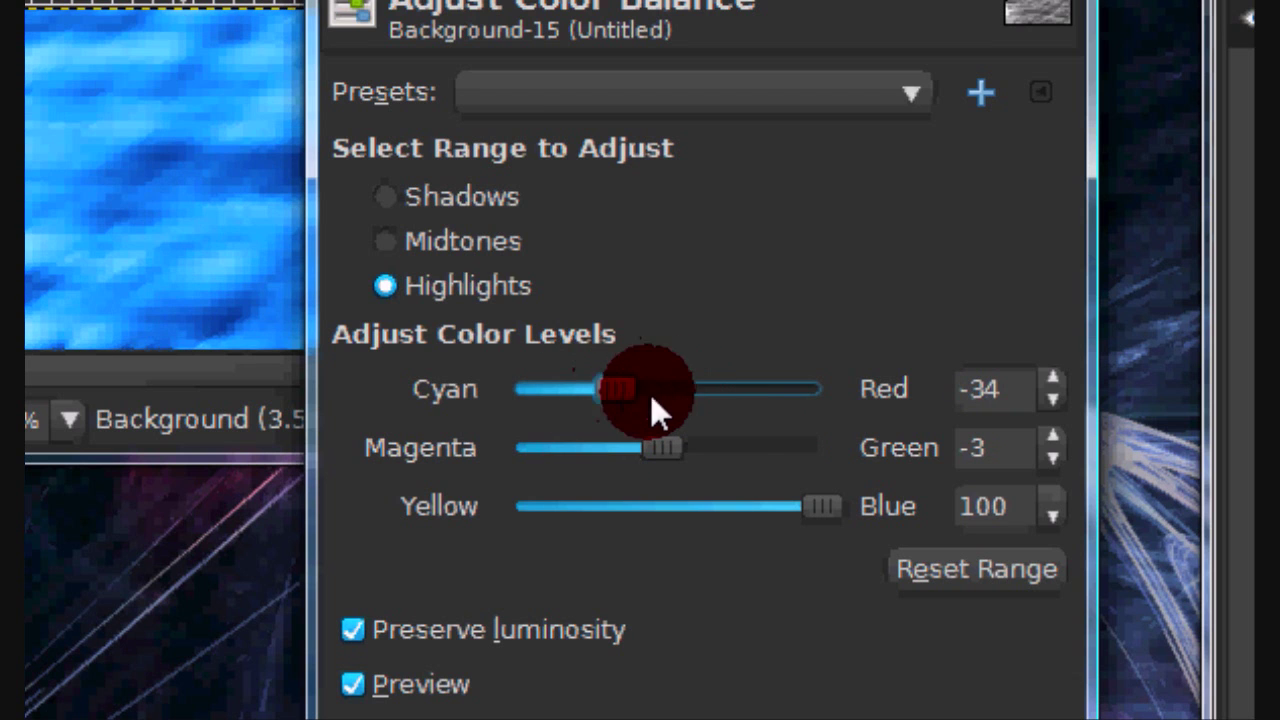
drag(818, 506, 714, 508)
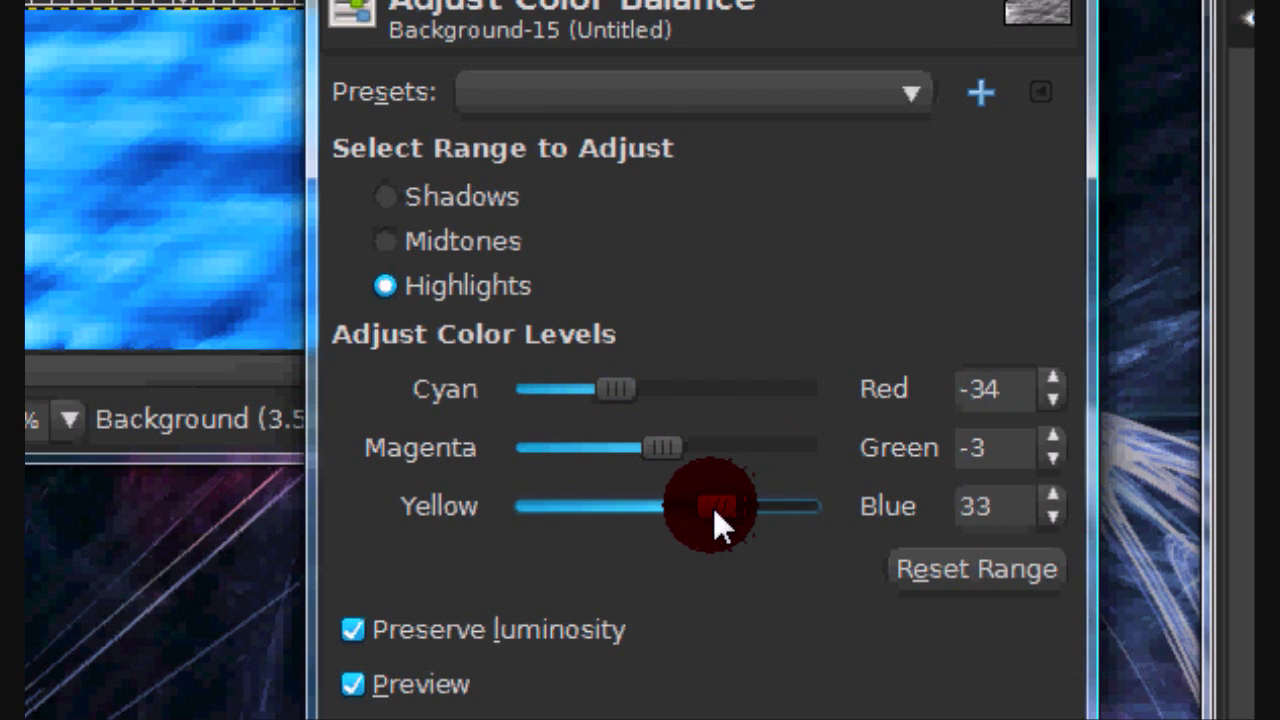
click(812, 512)
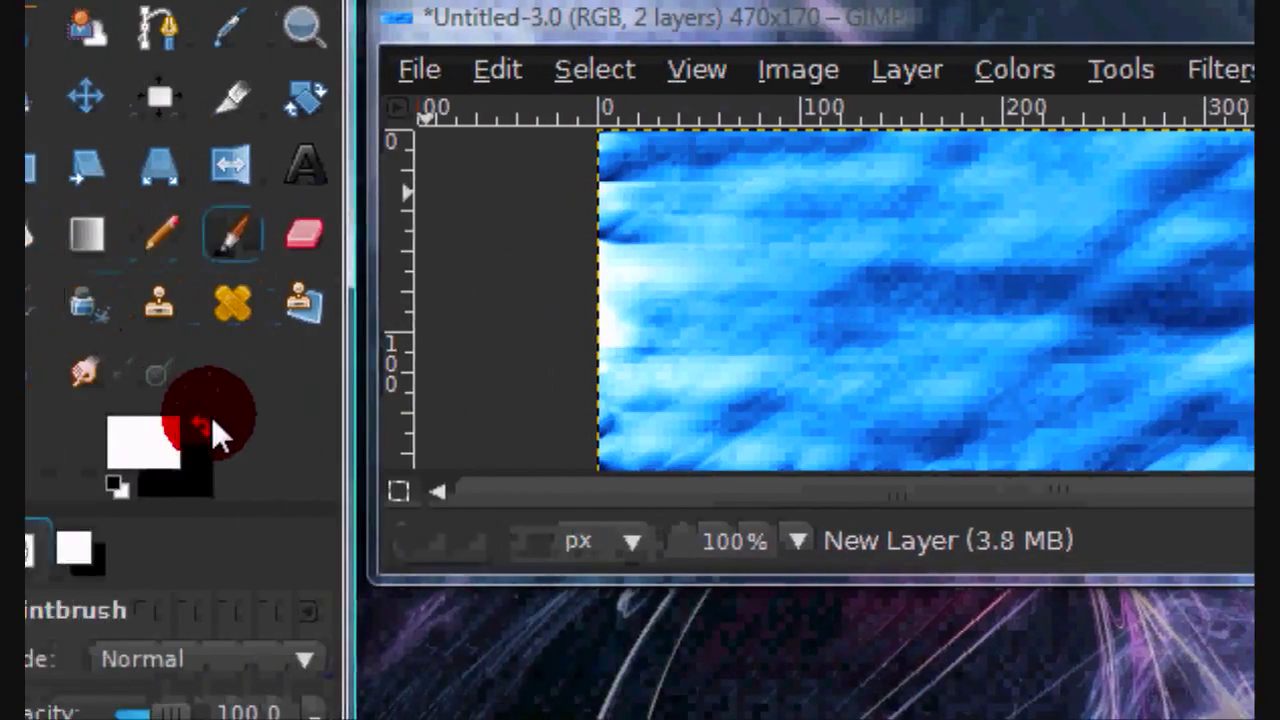
- Paint the left and right edges of the banner black on a new layer, using a large soft round Paintbrush
click(362, 430)
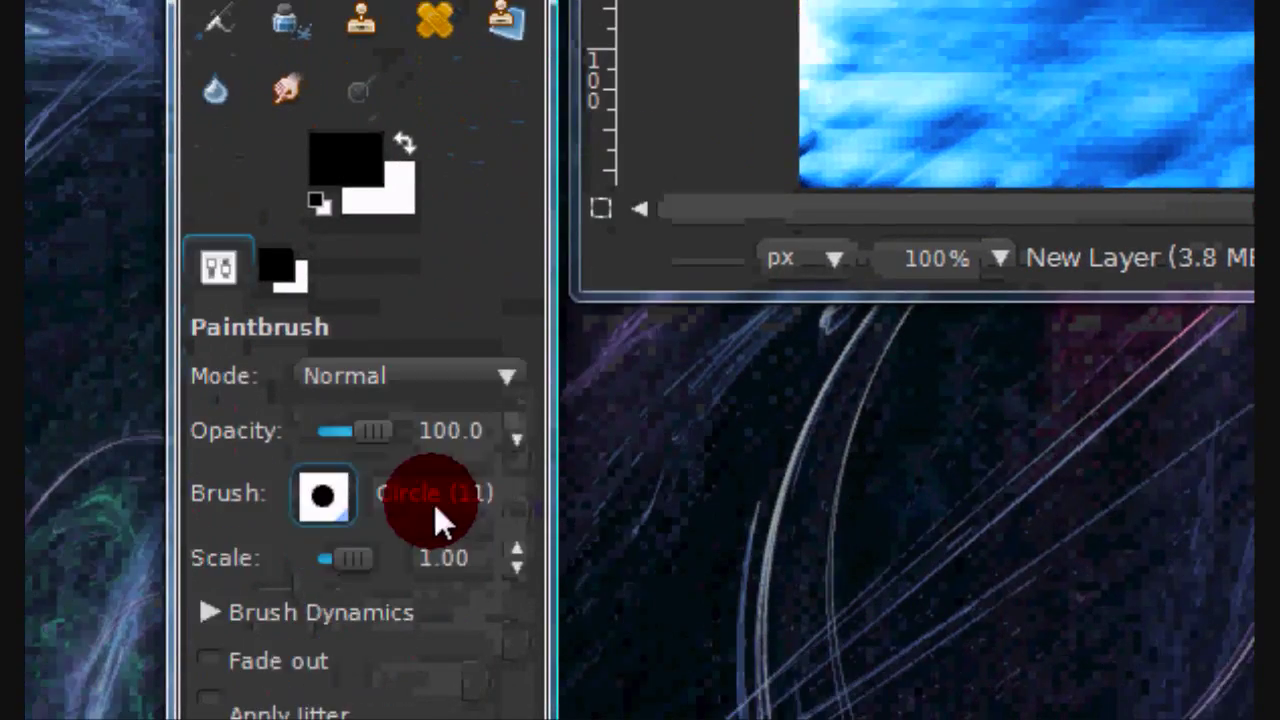
click(325, 522)
drag(634, 497, 634, 415)
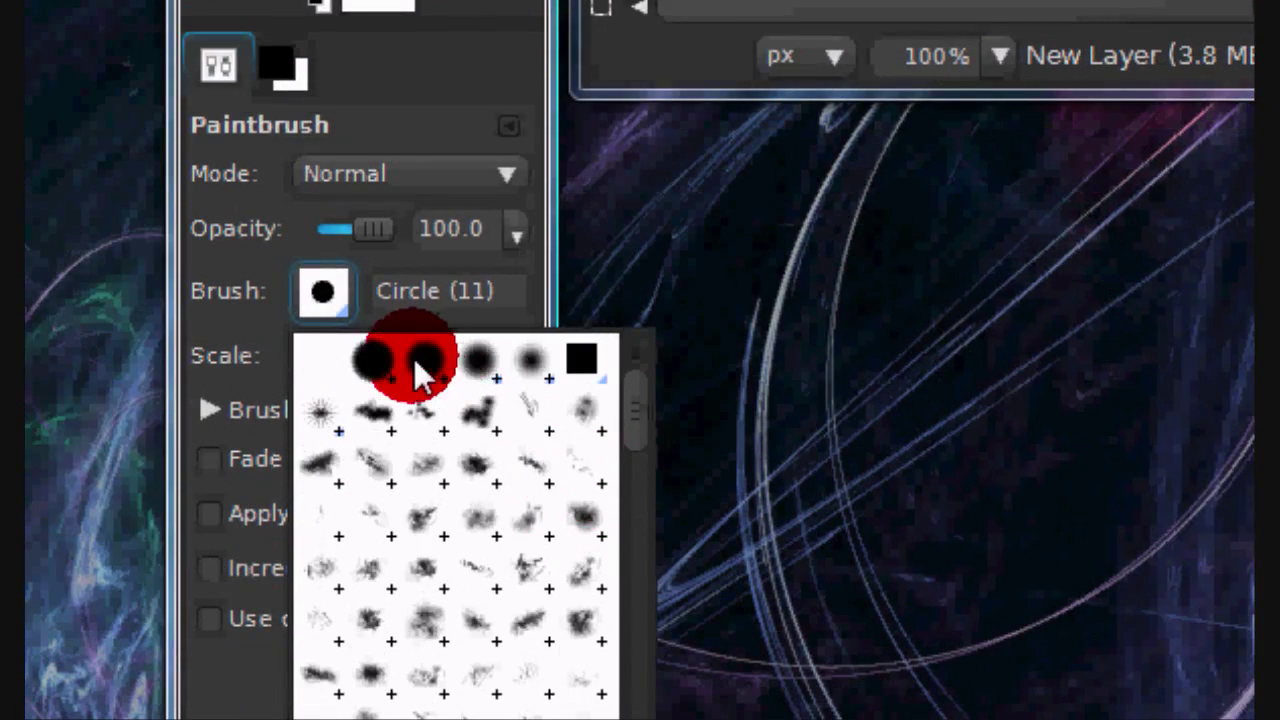
click(519, 362)
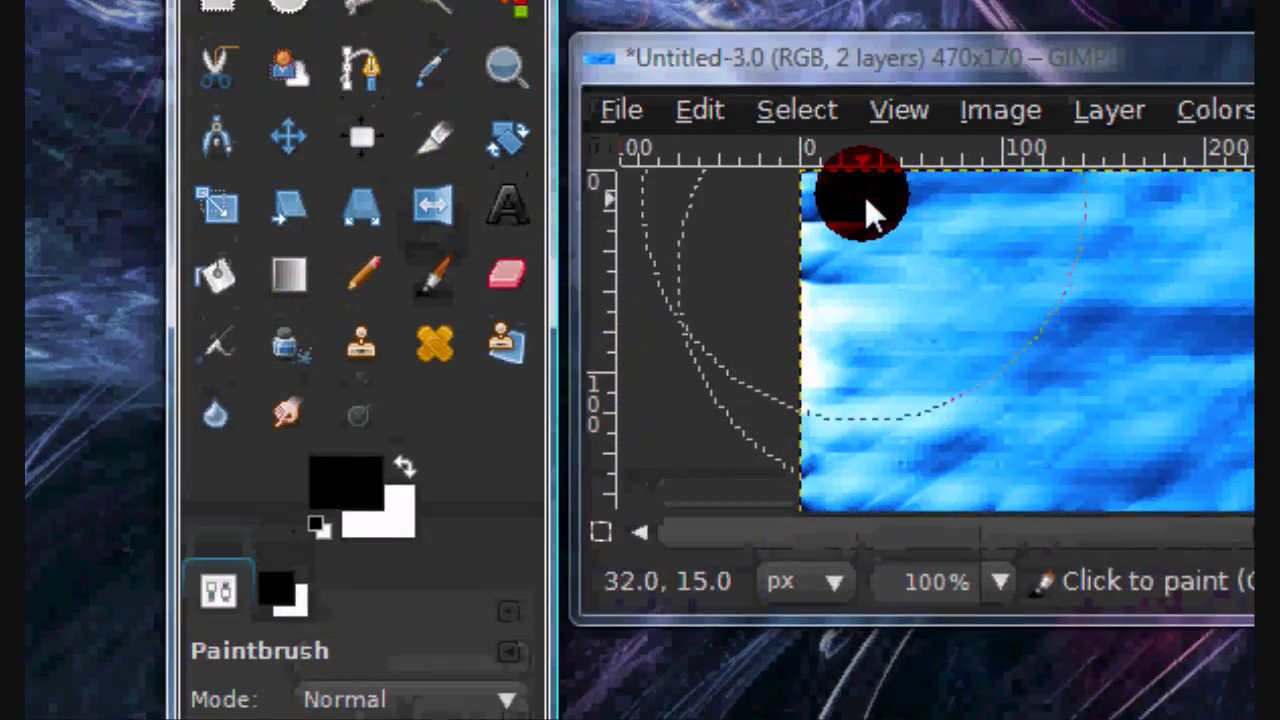
mouse_move(865, 35)
mouse_down()
mouse_move(822, 37)
mouse_move(812, 347)
mouse_move(901, 389)
mouse_up()
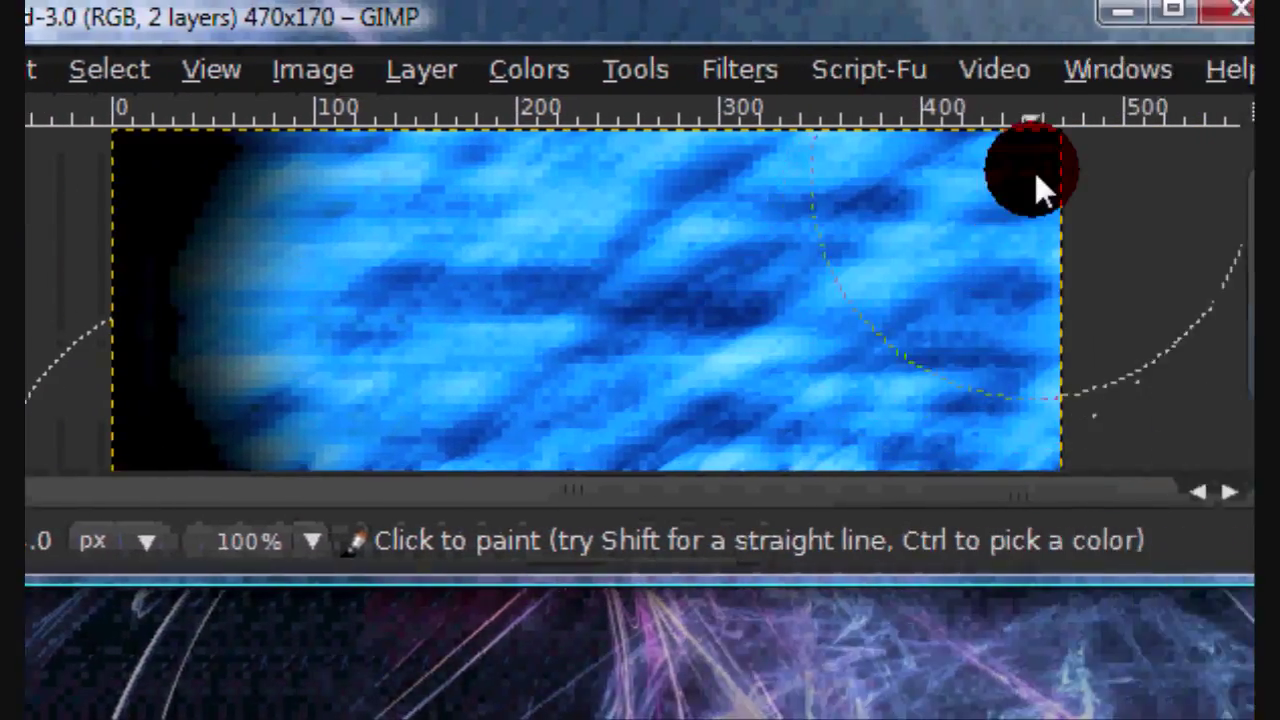
mouse_move(1035, 172)
mouse_down()
mouse_move(930, 203)
mouse_move(917, 270)
mouse_move(933, 452)
mouse_move(864, 548)
mouse_move(750, 530)
mouse_up()
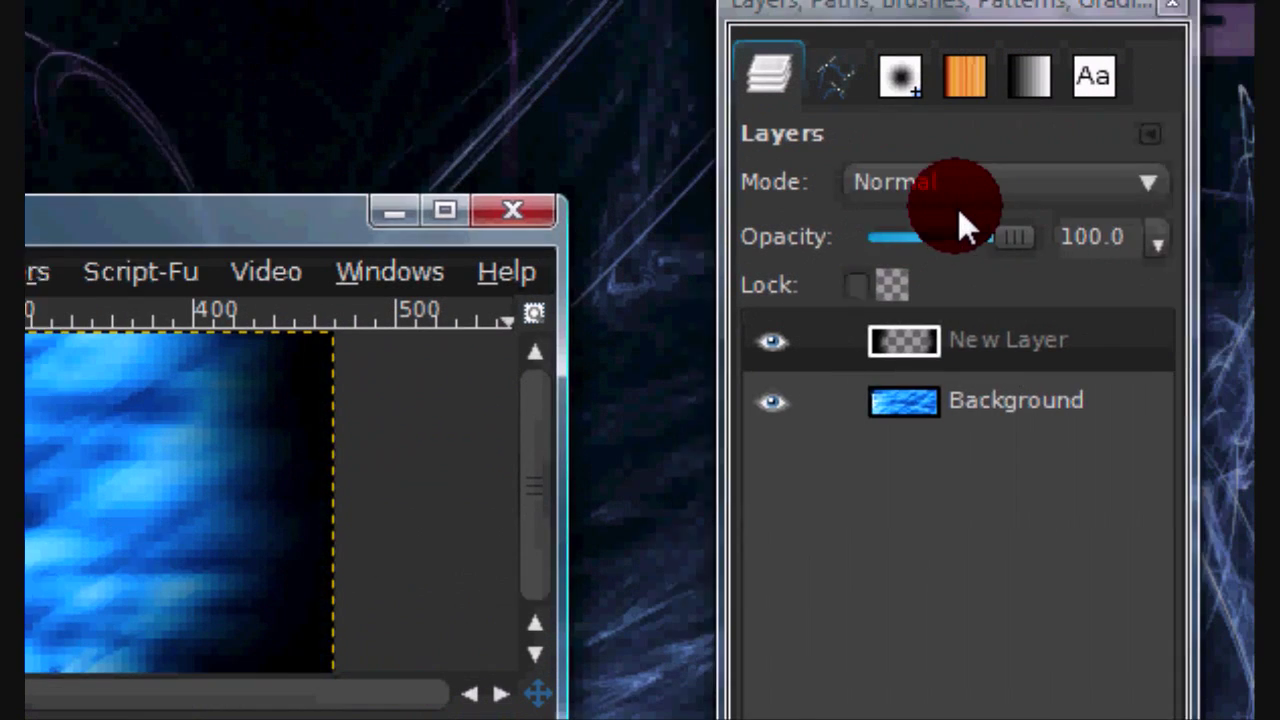
- Set the painted edge layer's blend mode to Overlay and check the effect by toggling its visibility
click(950, 192)
click(891, 271)
click(880, 185)
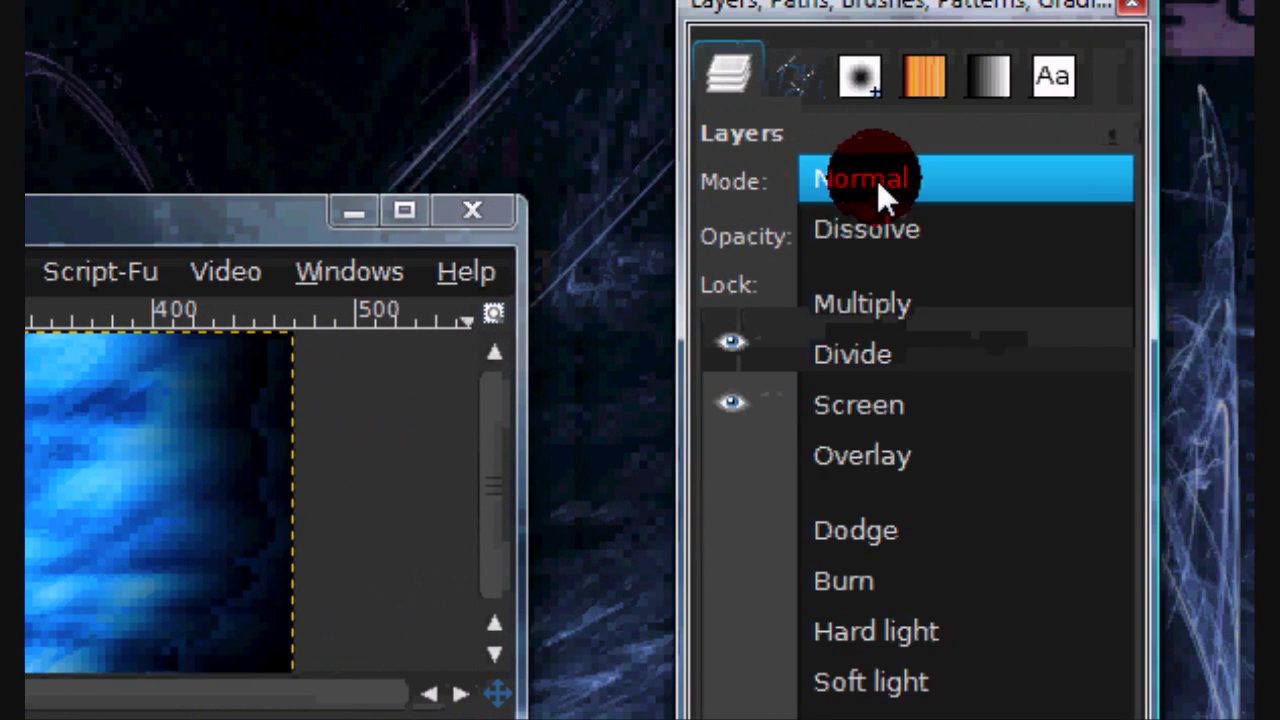
click(860, 468)
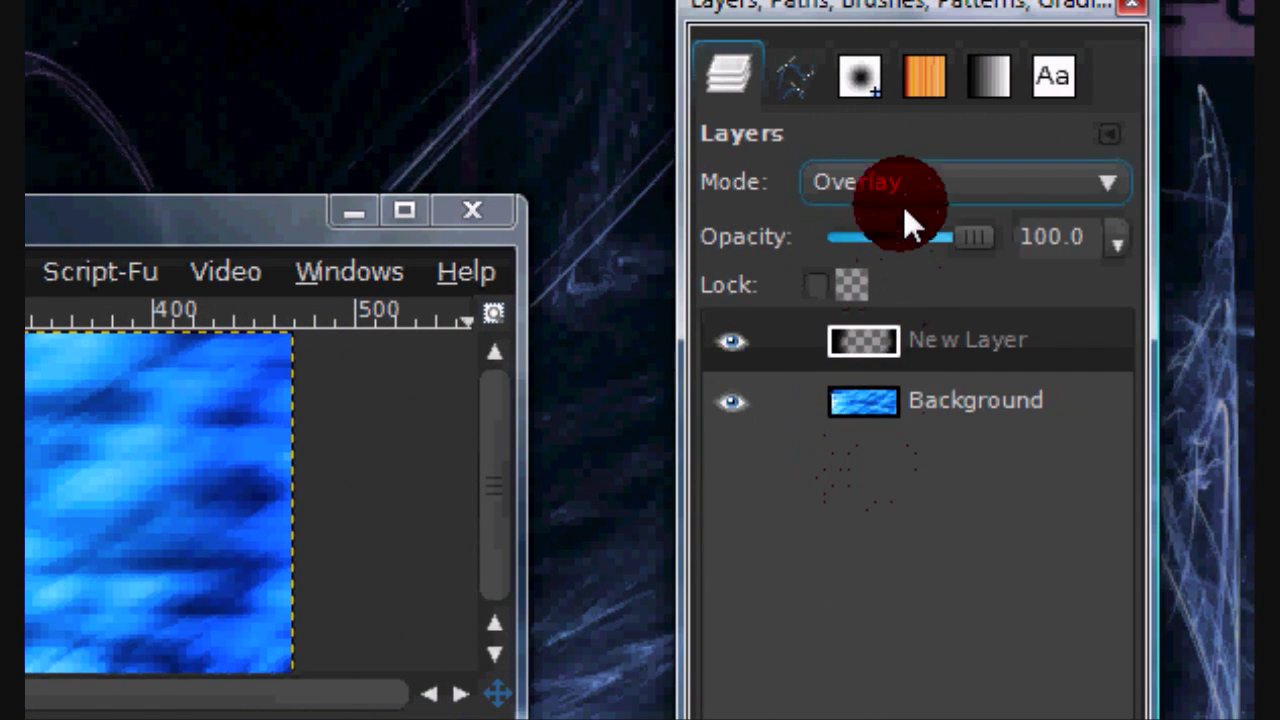
click(733, 342)
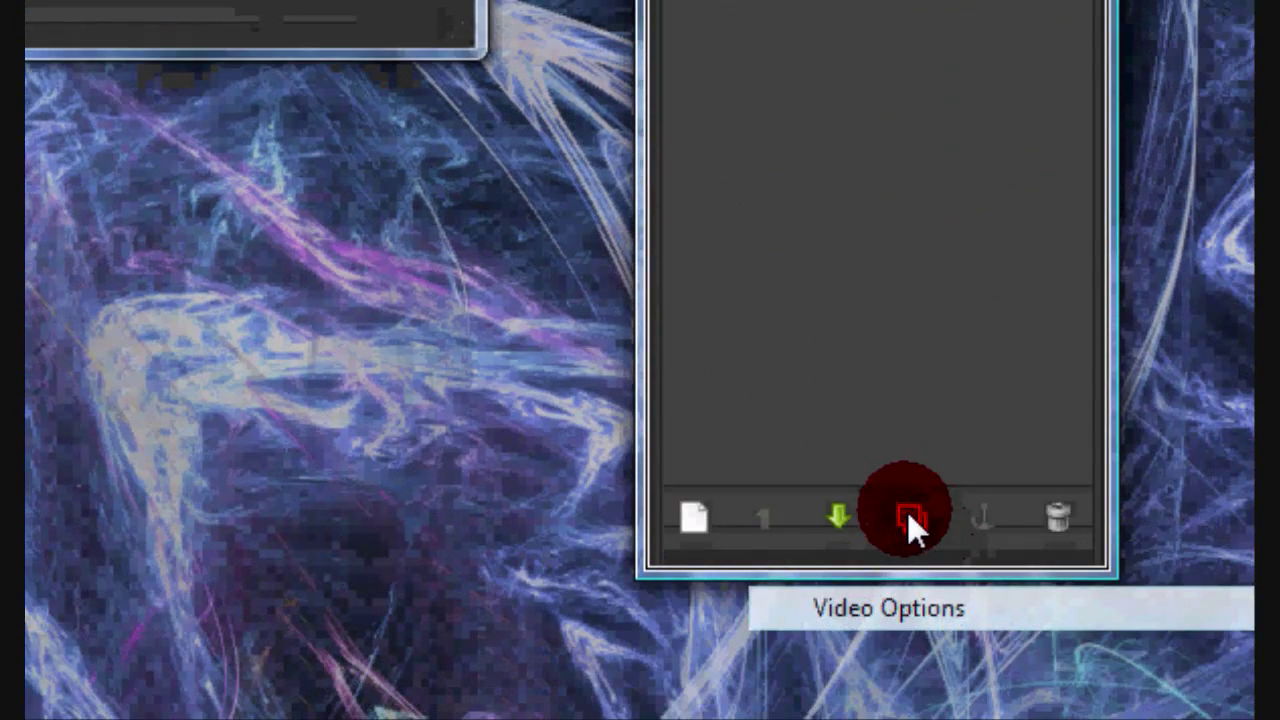
- Try duplicating the Overlay edge layer and undo the duplication
click(909, 513)
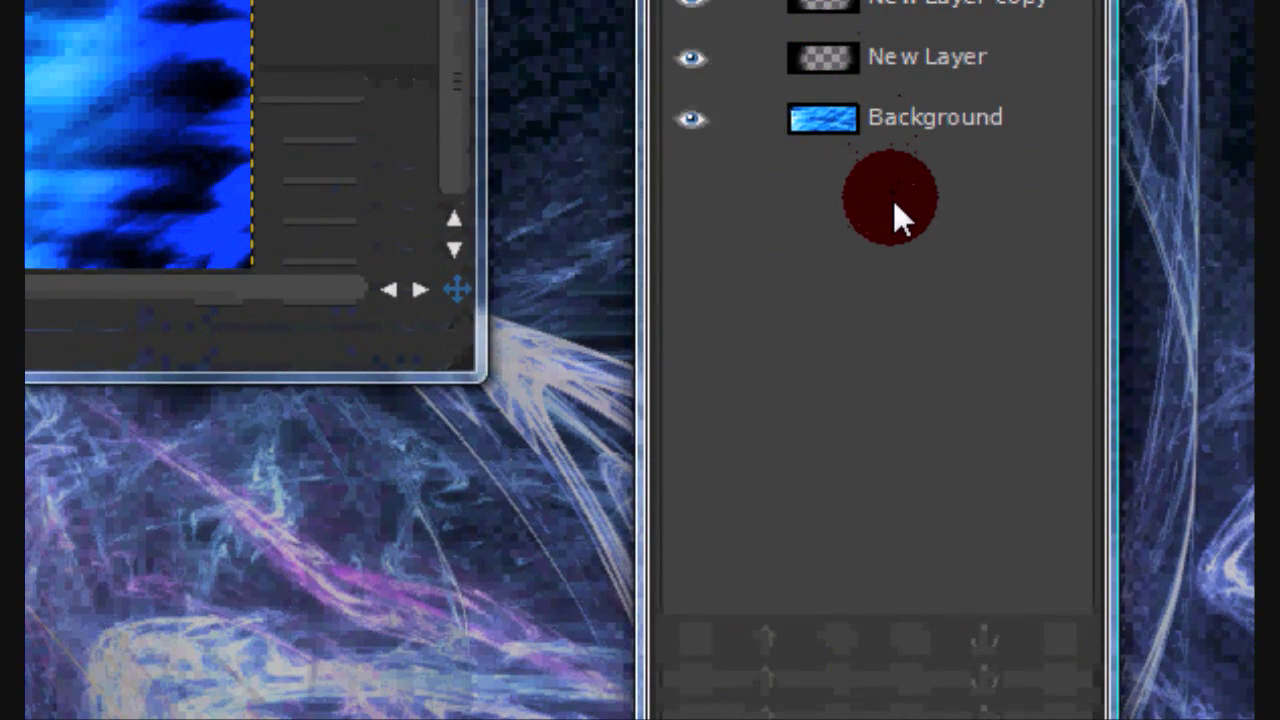
key(ctrl+z)
key(ctrl+z)
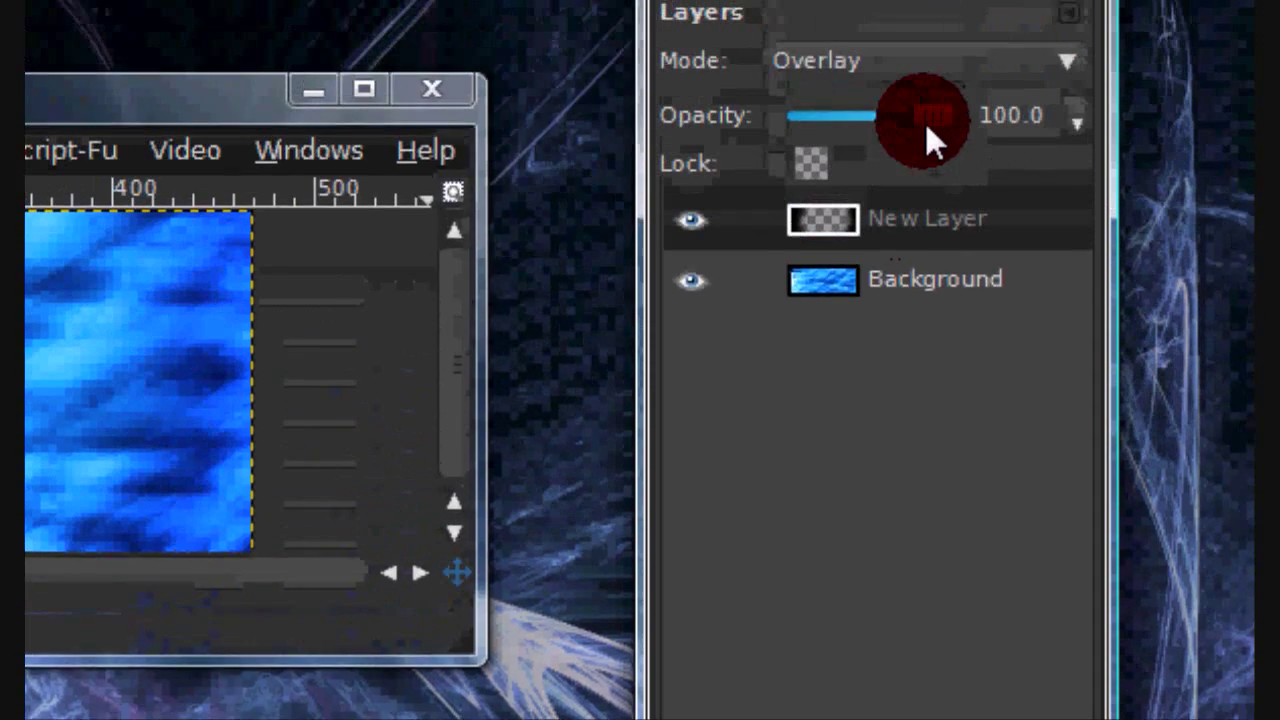
- Change the black edge layer's blend mode to Multiply and lower its opacity
click(913, 196)
click(913, 198)
click(859, 198)
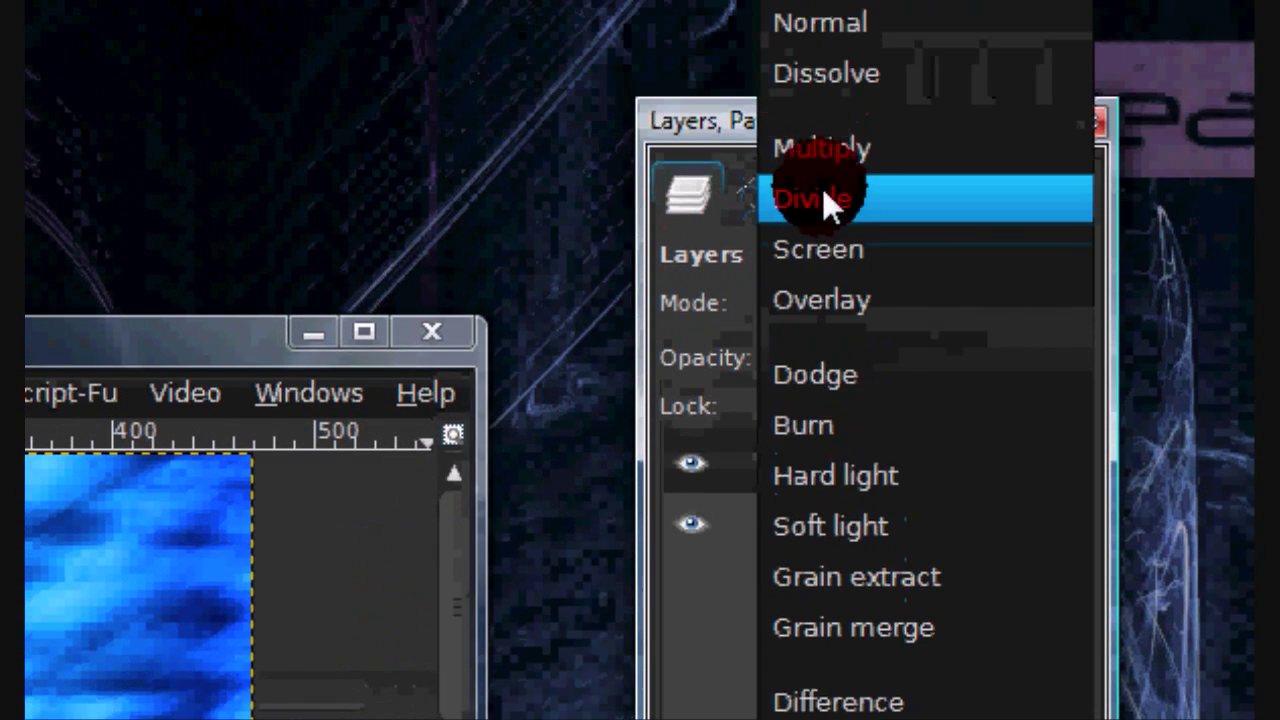
click(818, 30)
click(866, 182)
click(836, 215)
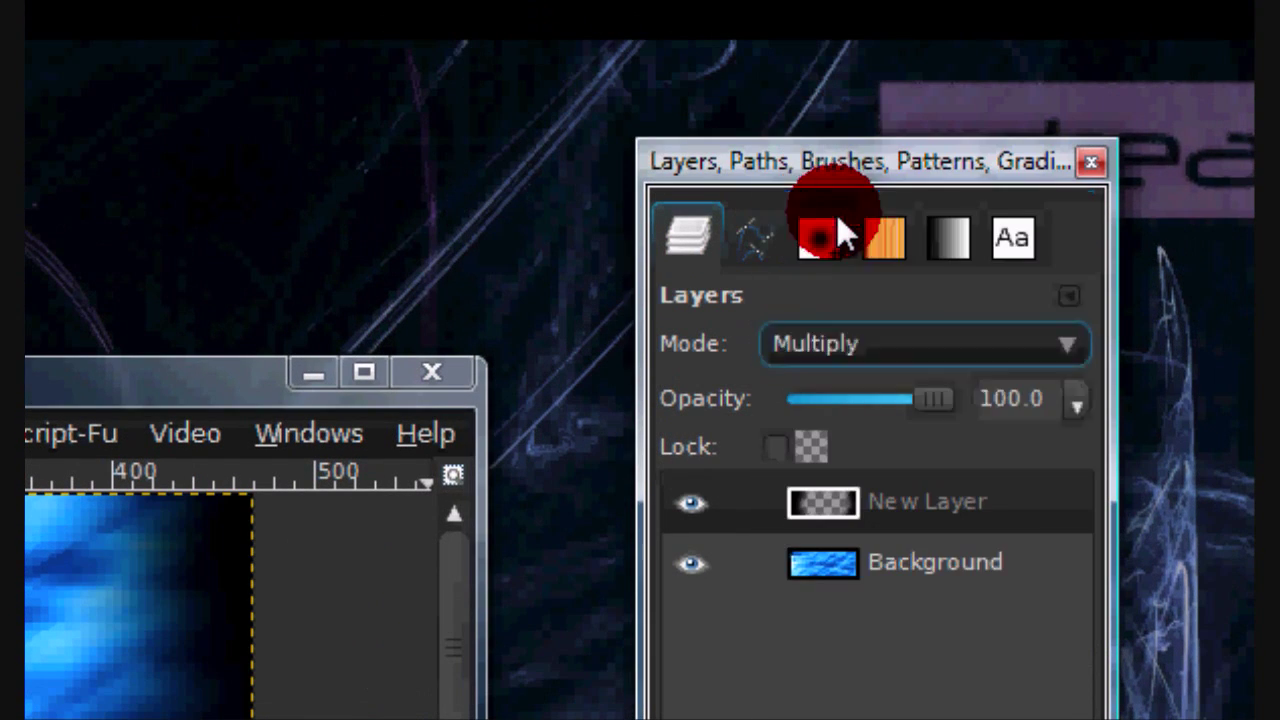
drag(943, 398, 881, 402)
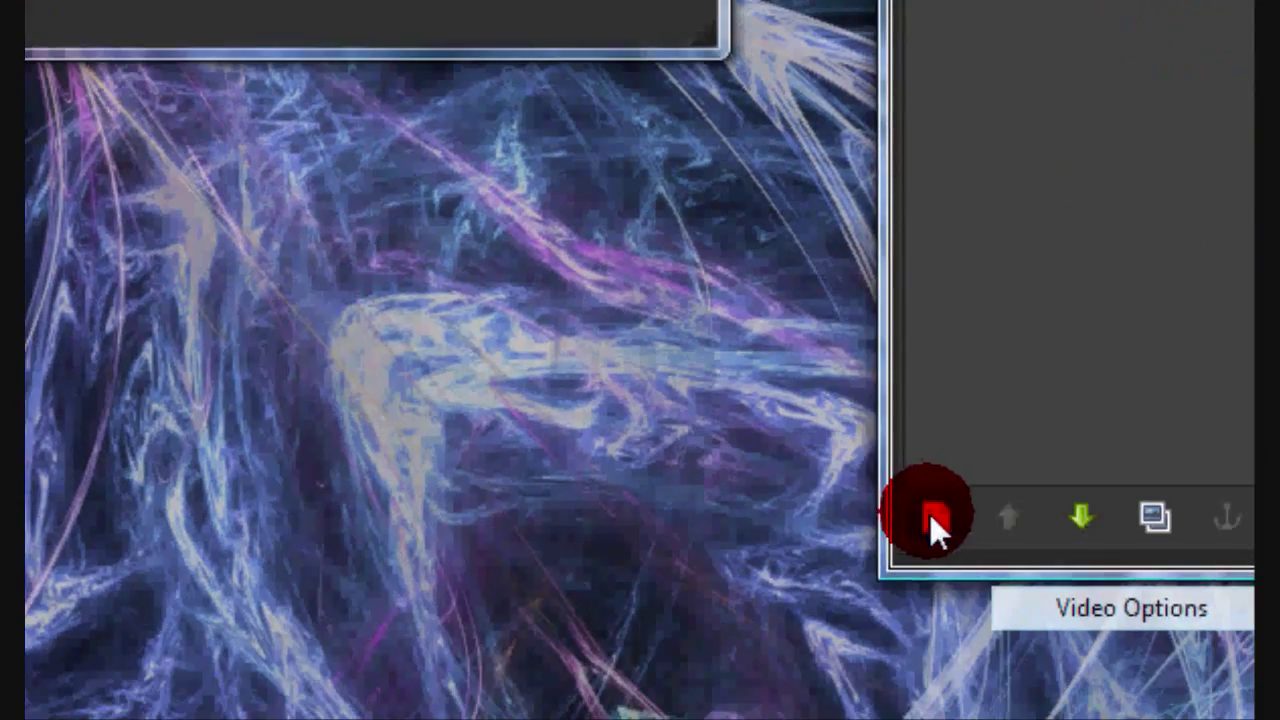
- Add a new layer and stamp a black Tims_Abstract texture brush over the left side of the banner with the Paintbrush
click(932, 516)
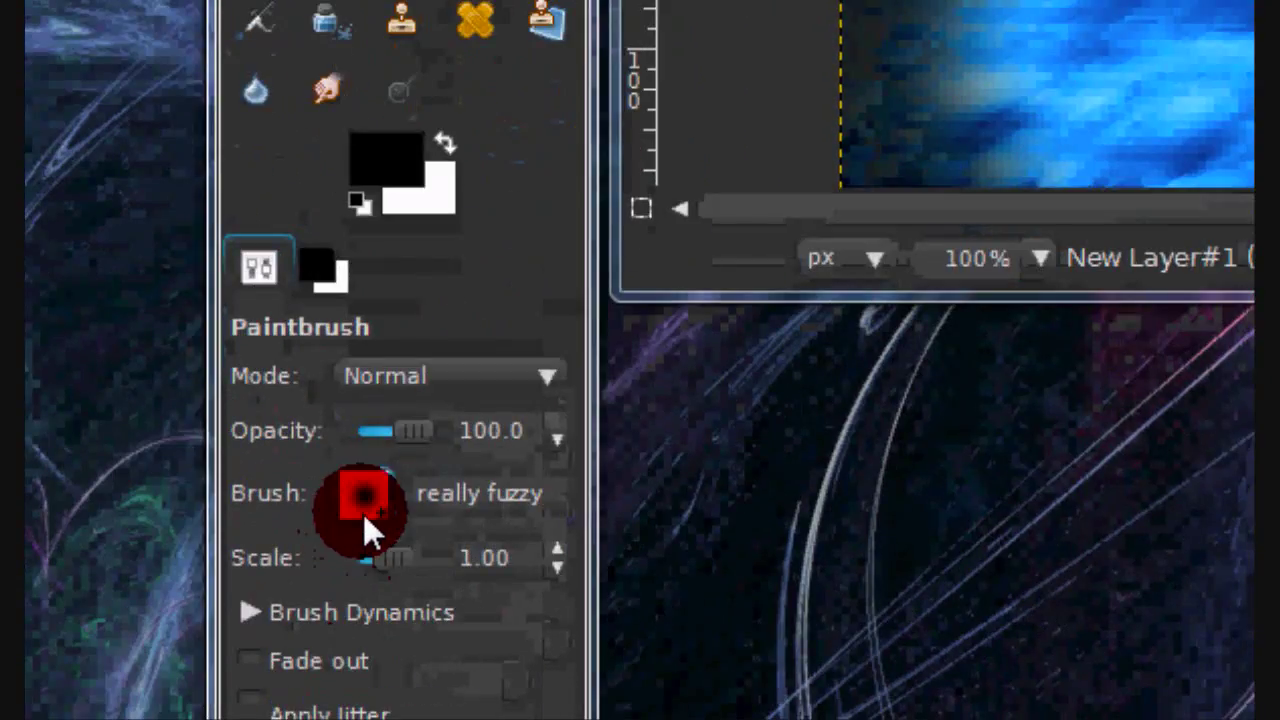
click(325, 622)
scroll(565, 502, down, 10)
scroll(555, 520, down, 5)
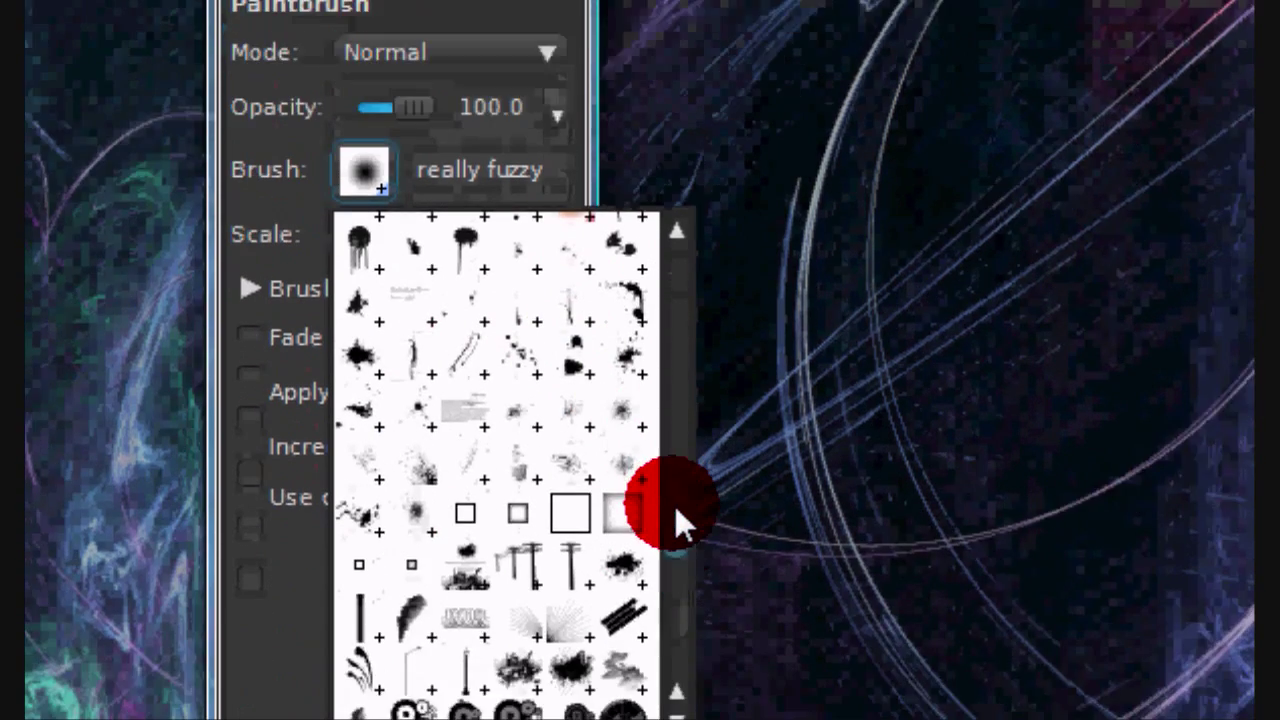
drag(677, 703, 683, 719)
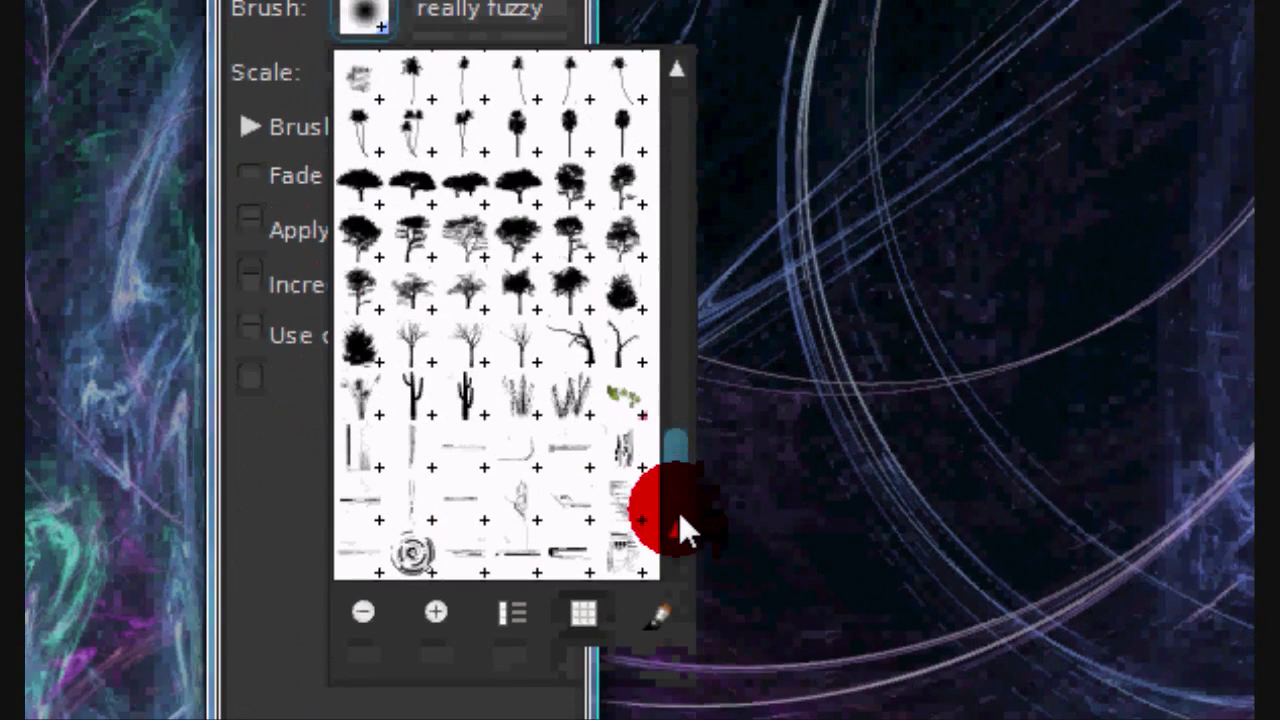
drag(679, 493, 677, 447)
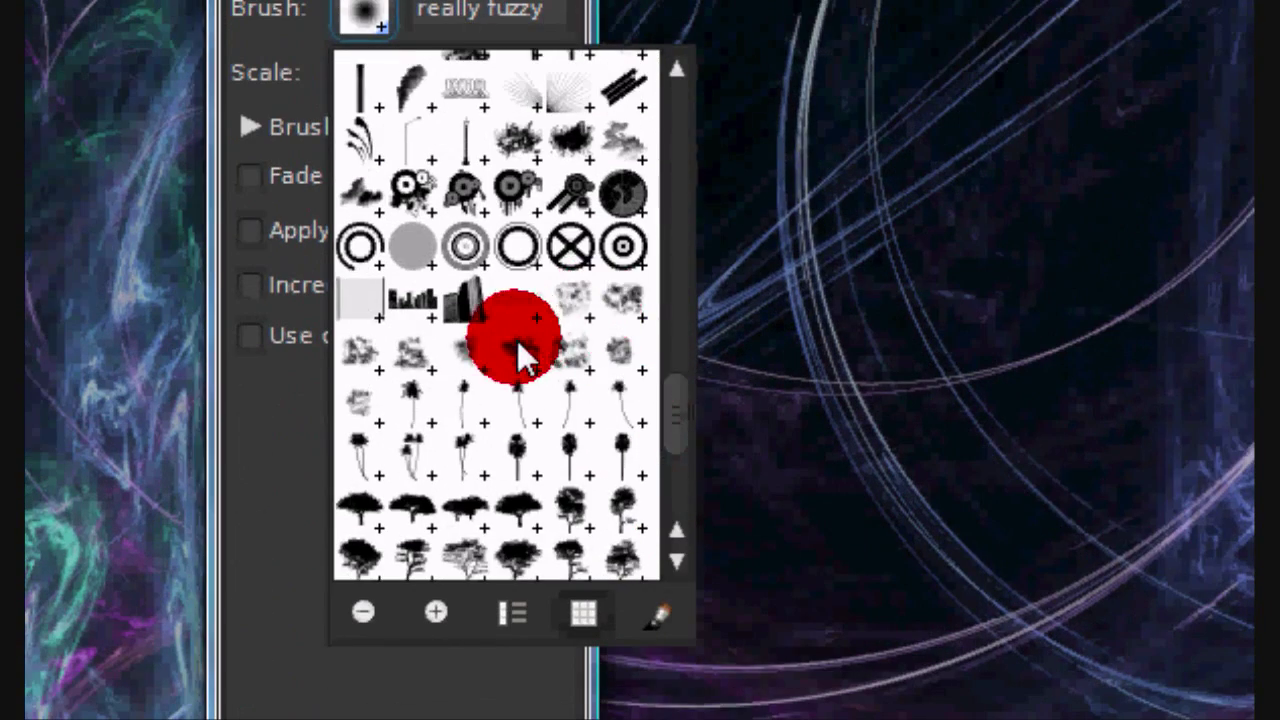
click(464, 358)
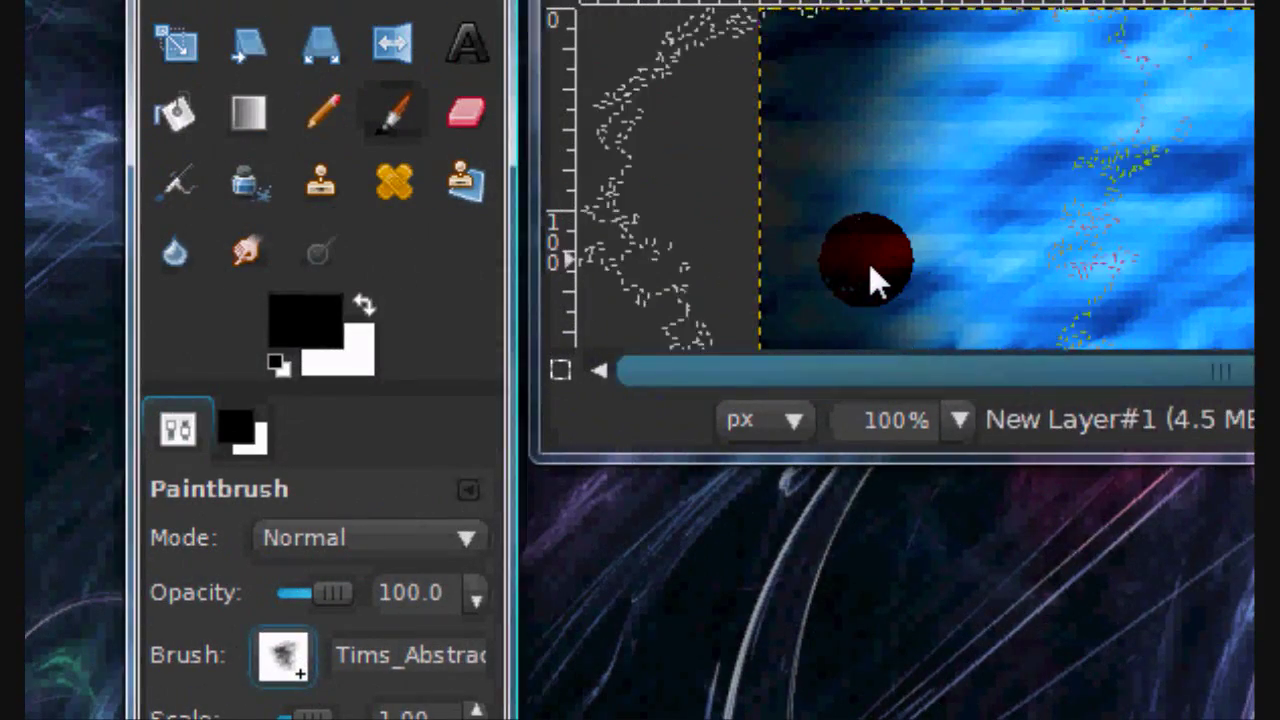
click(910, 263)
- Switch the paint colour to white and stamp a different grunge texture brush over the right side of the banner
click(368, 307)
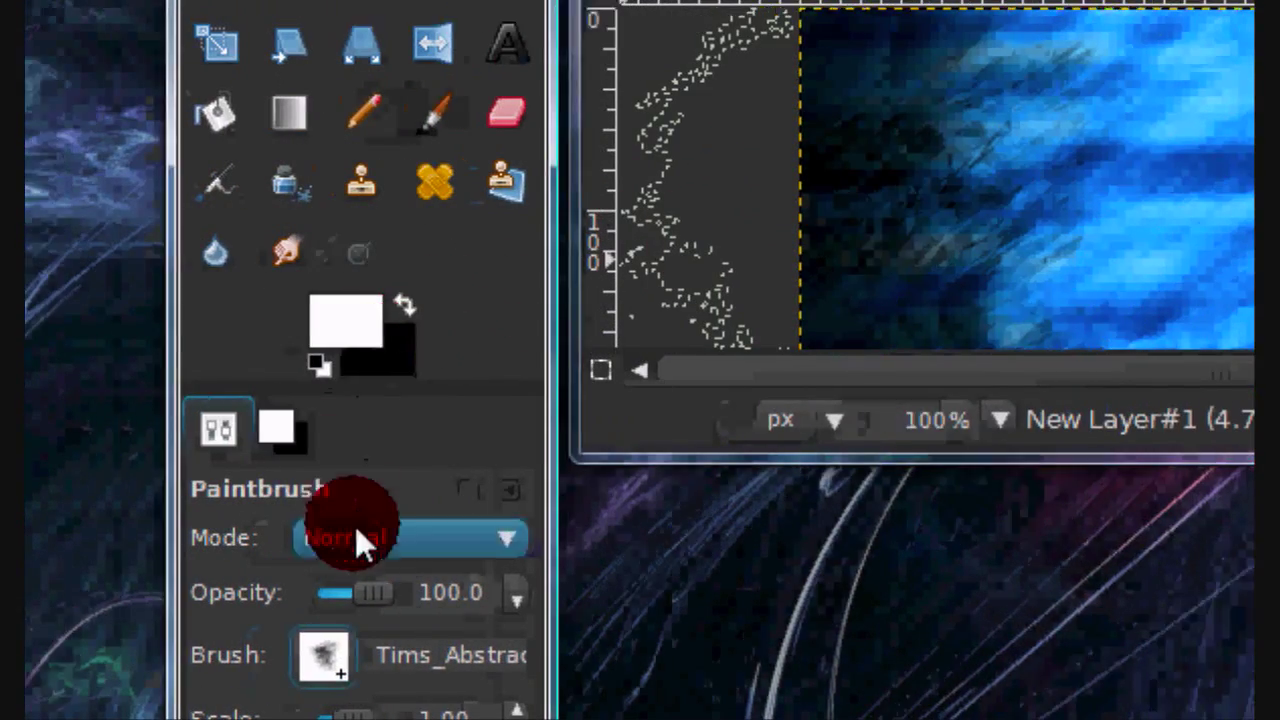
click(289, 660)
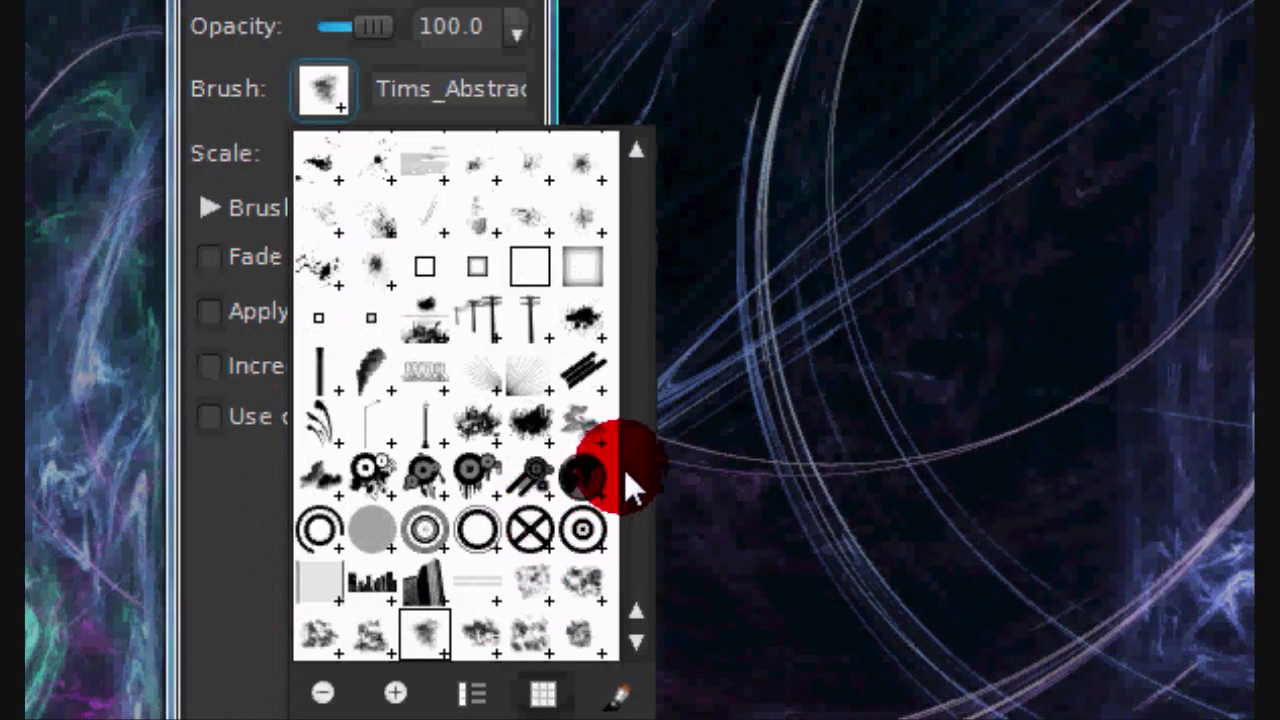
scroll(625, 485, down, 3)
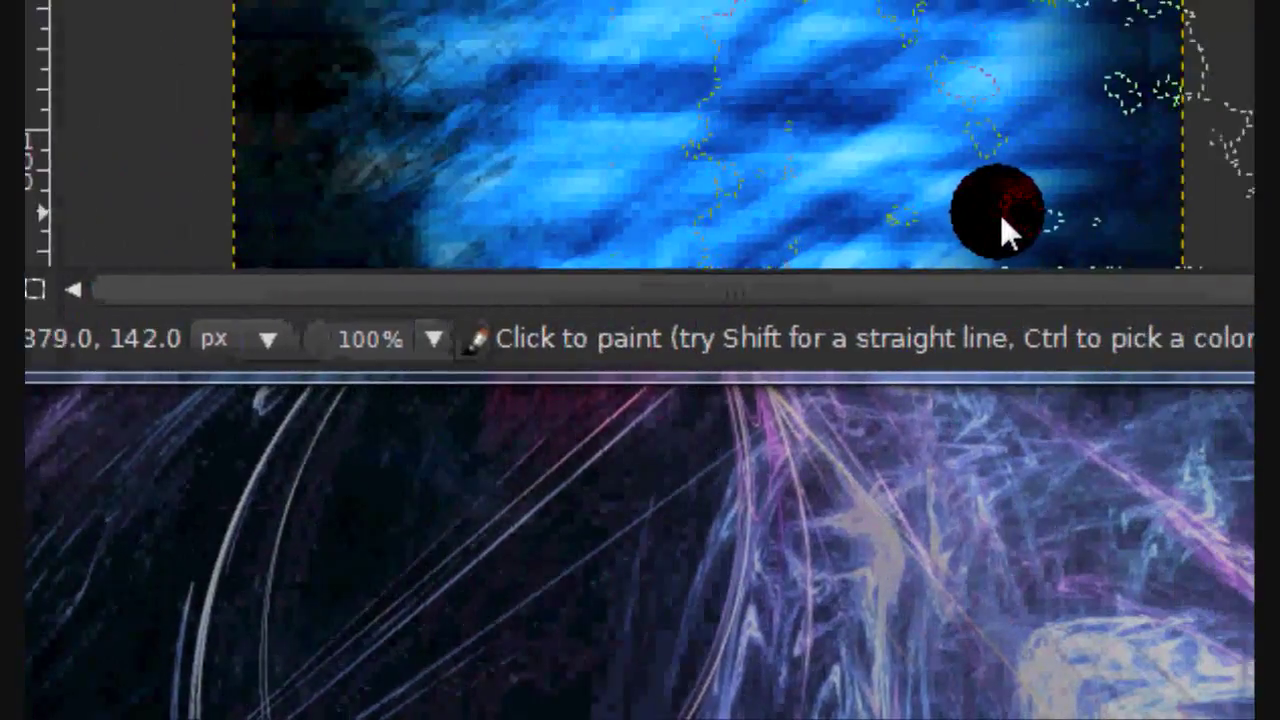
click(919, 184)
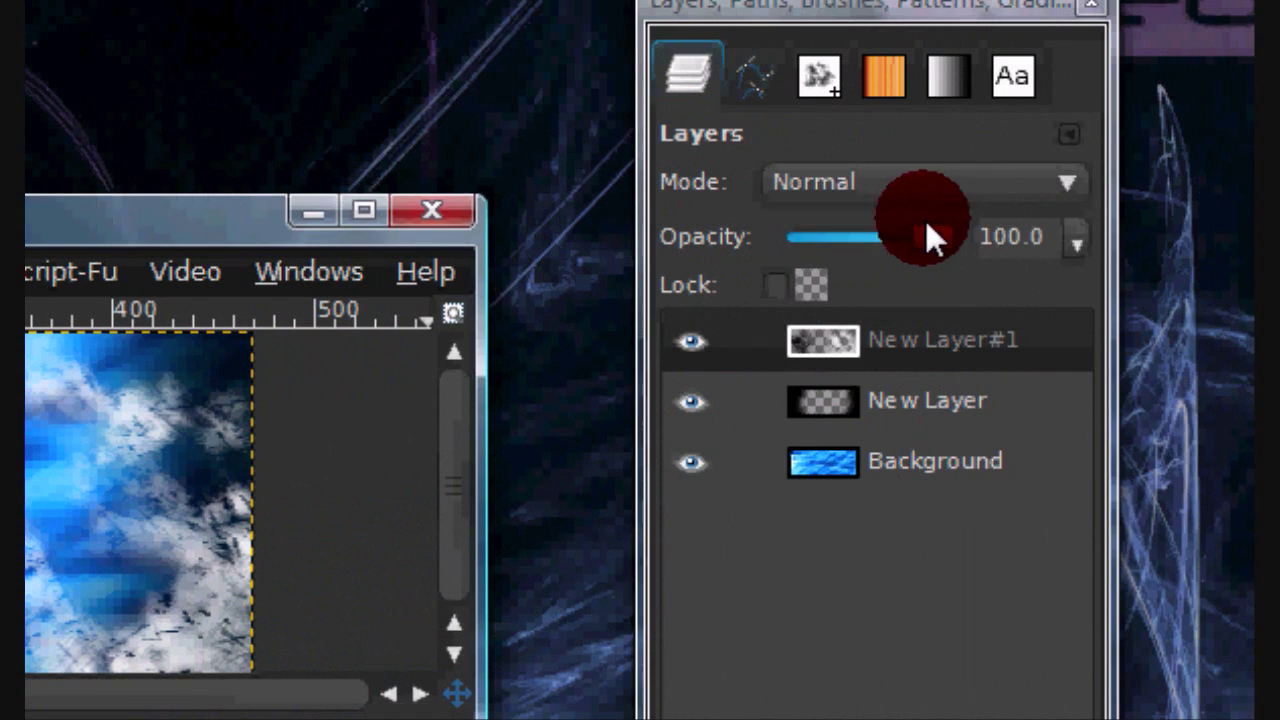
- Set the blend mode of the brushed texture layer New Layer#1 to Overlay and raise its opacity to full
click(915, 186)
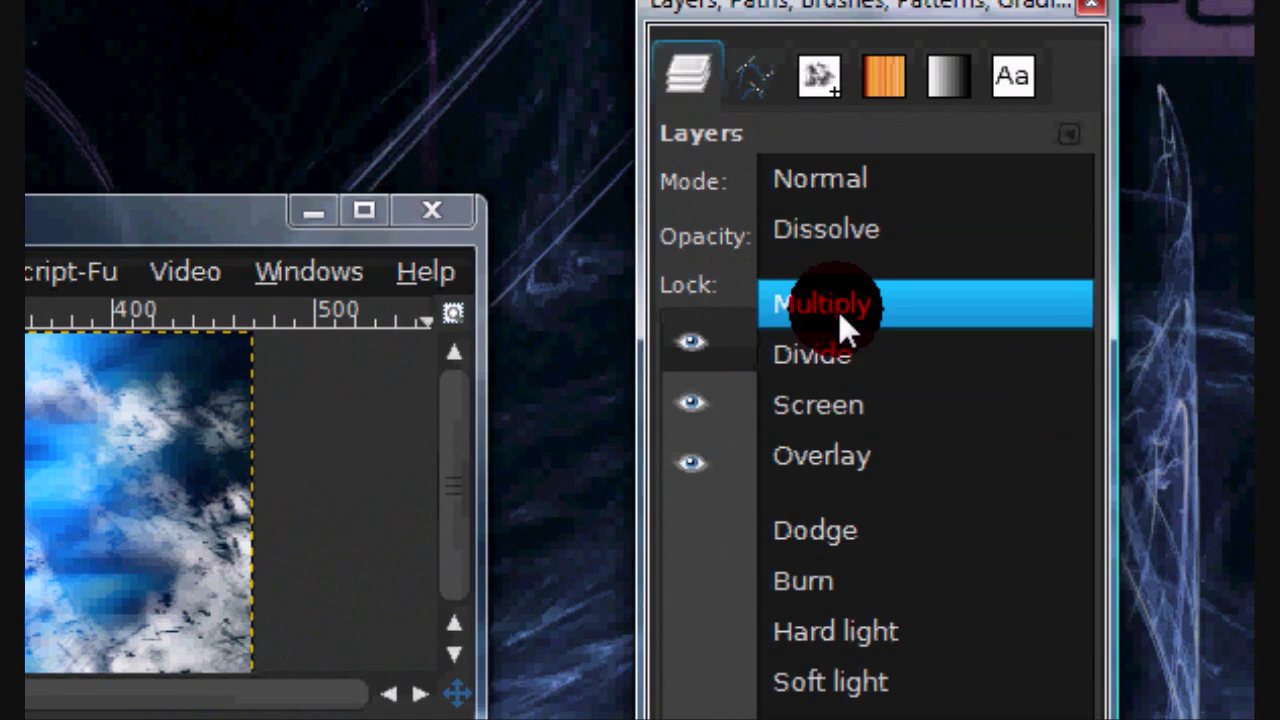
click(838, 311)
click(852, 234)
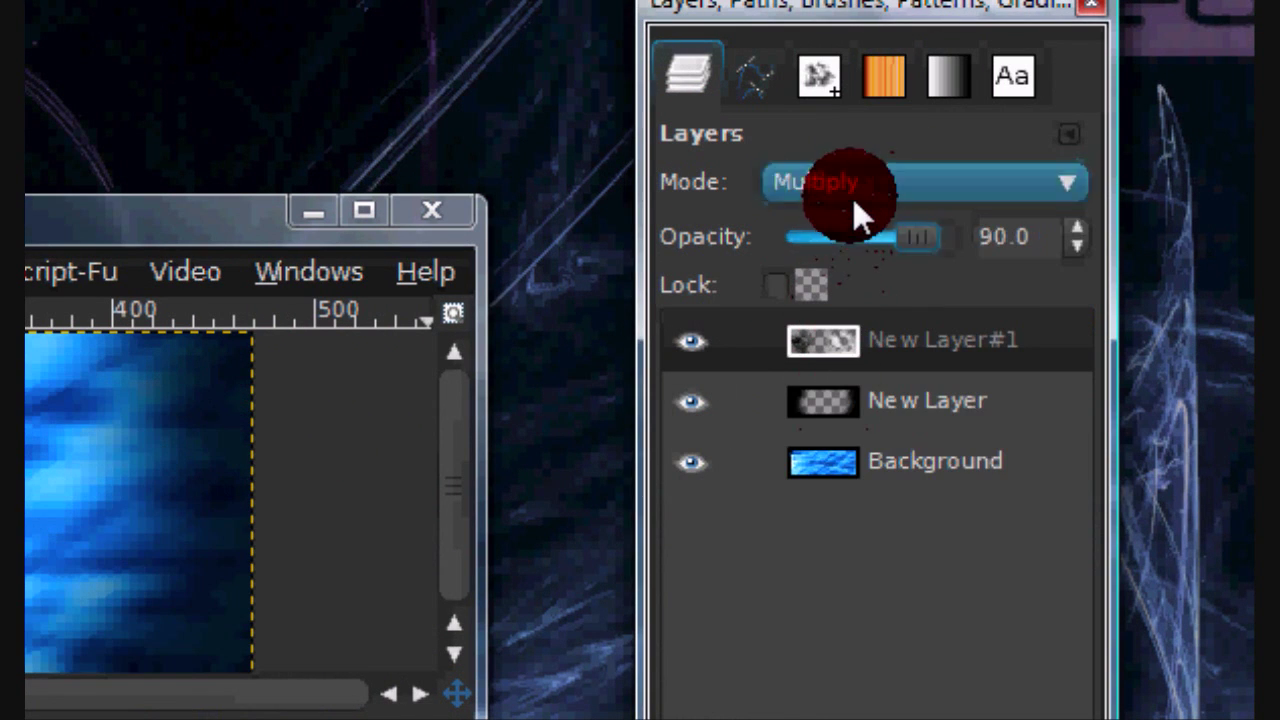
click(853, 190)
click(857, 330)
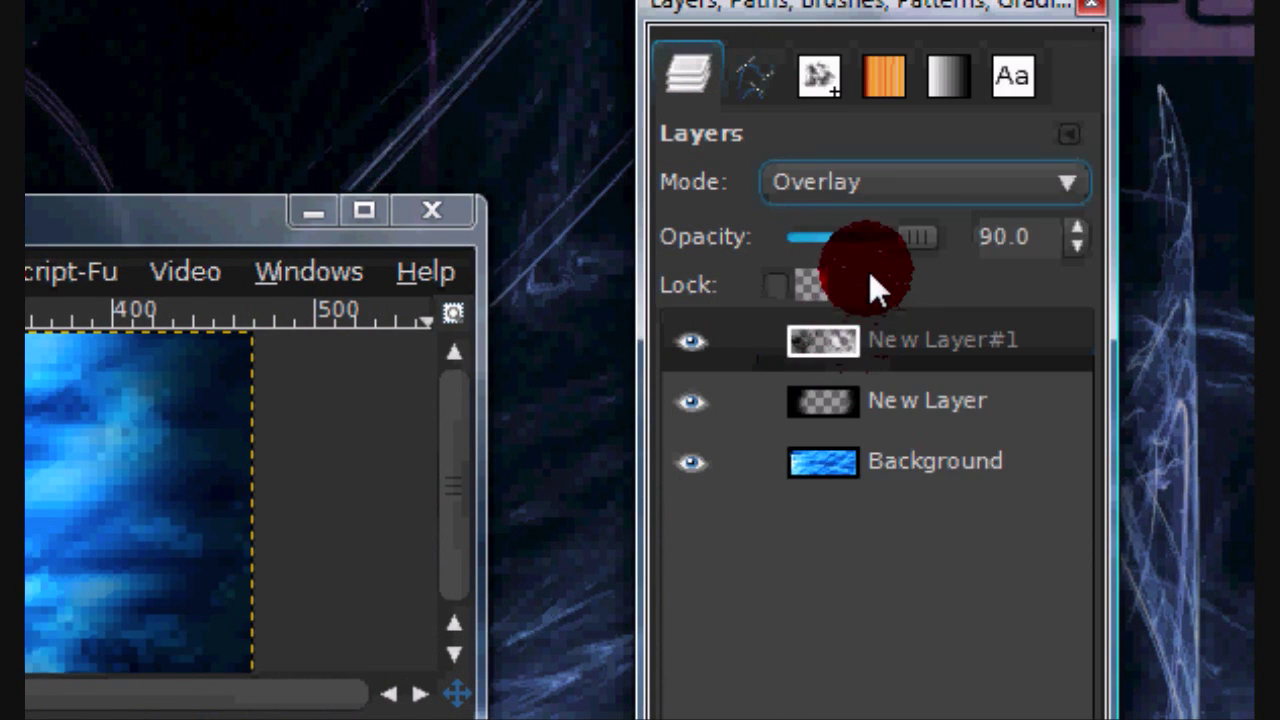
drag(914, 238, 1009, 241)
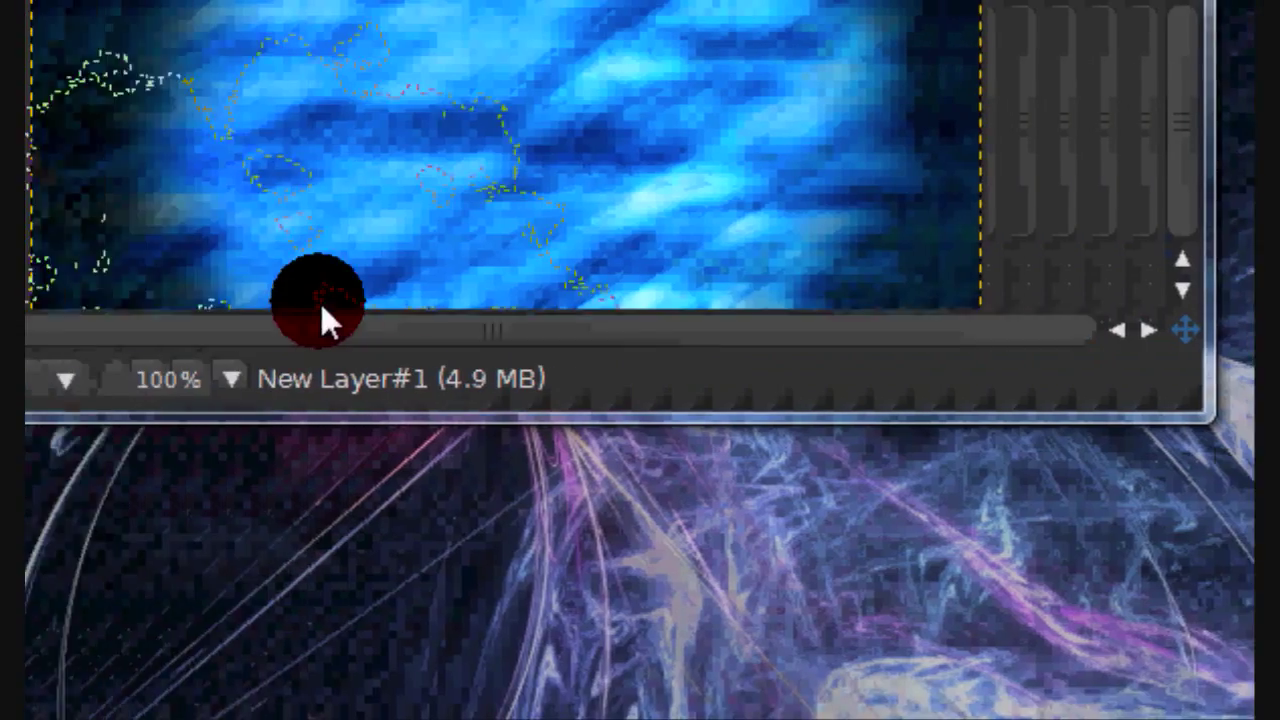
- Choose Base 02 as the text font and return to the layer list
key(ctrl+shift+a)
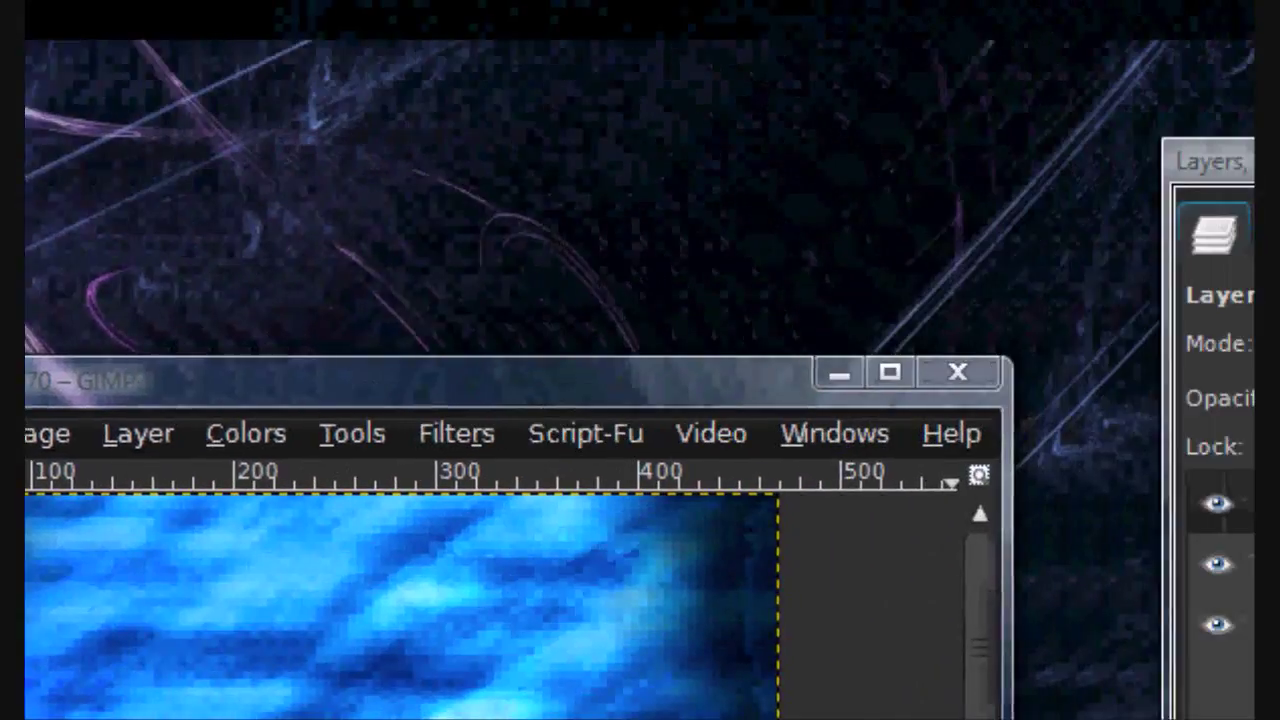
click(1146, 262)
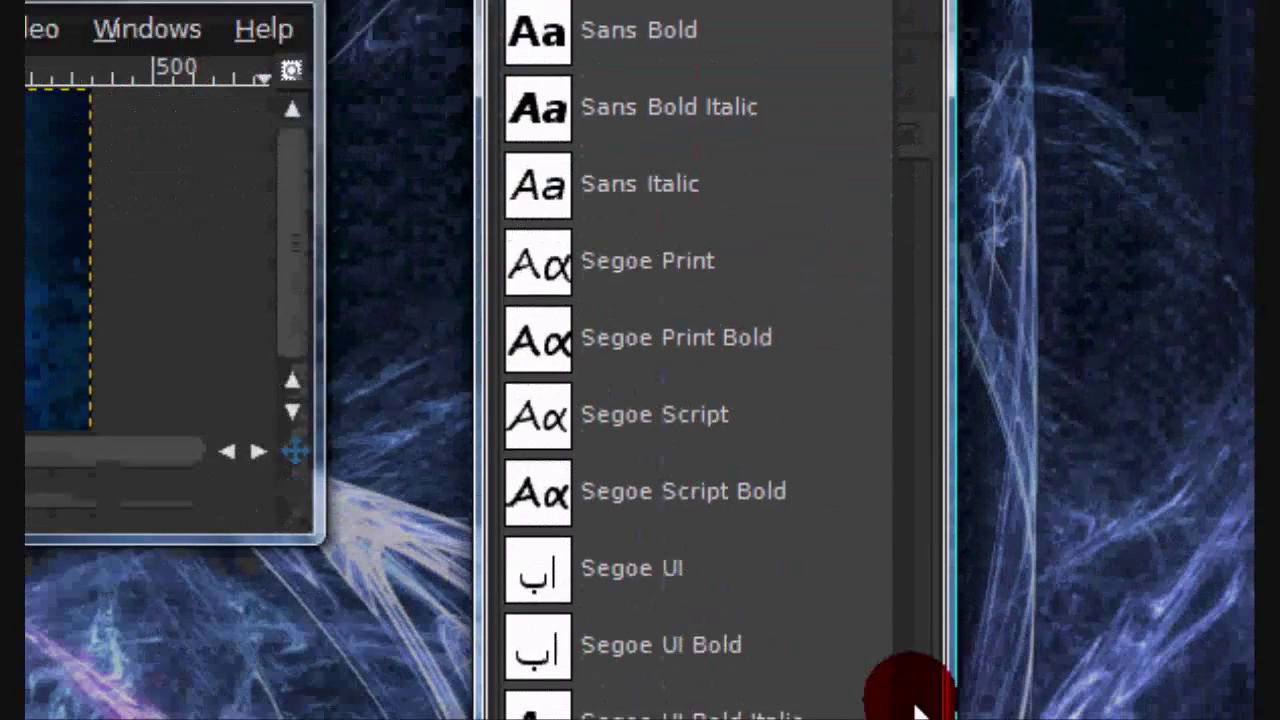
drag(911, 701, 919, 189)
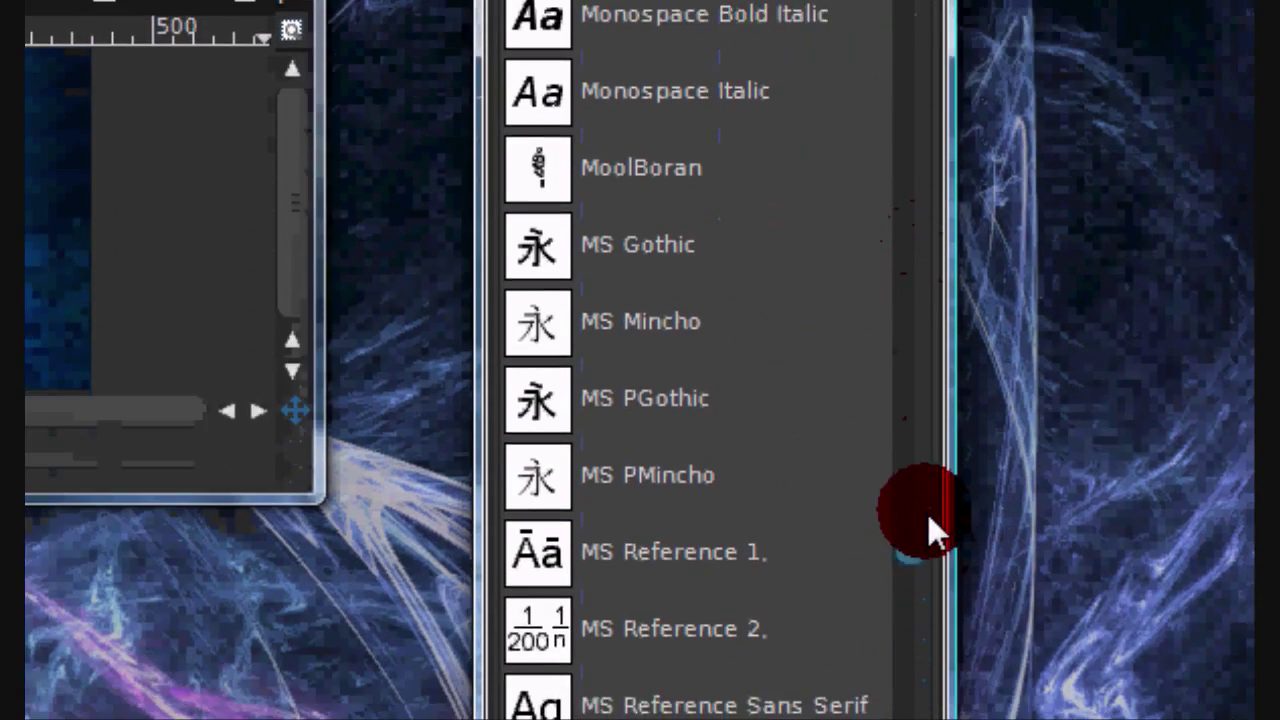
mouse_move(871, 182)
mouse_down()
mouse_move(871, 200)
mouse_move(871, 186)
mouse_up()
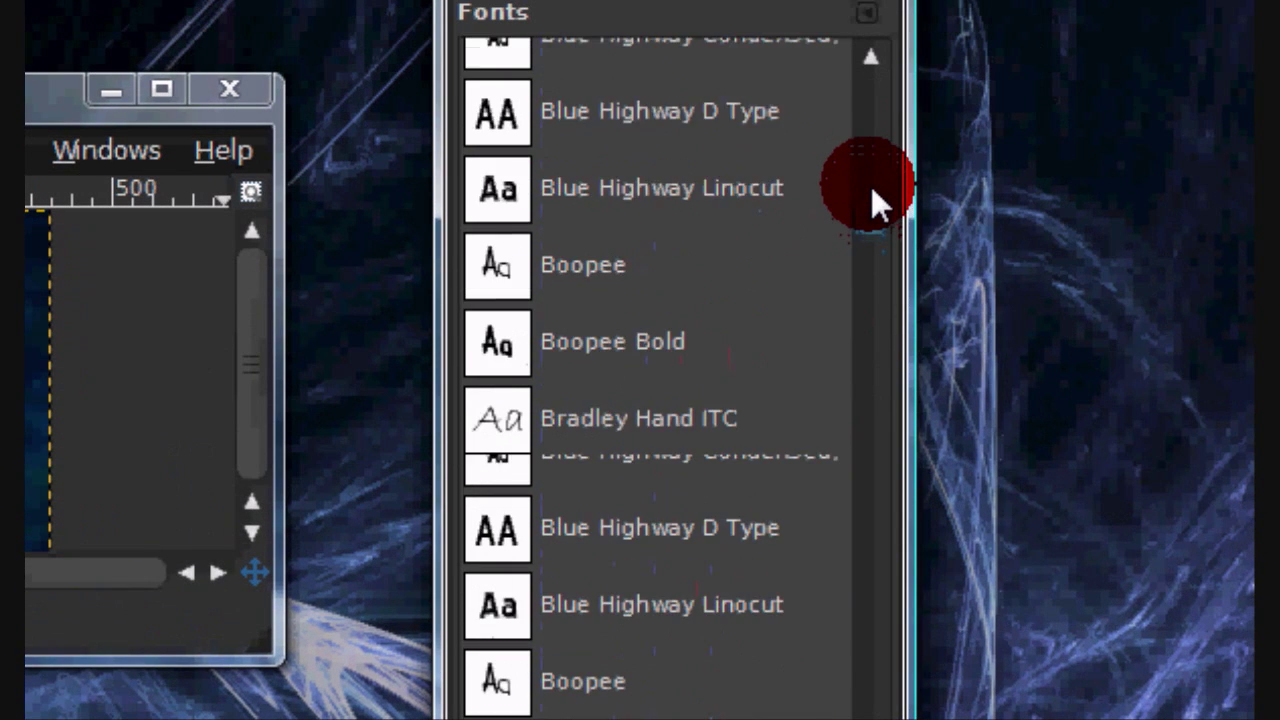
scroll(871, 186, up, 5)
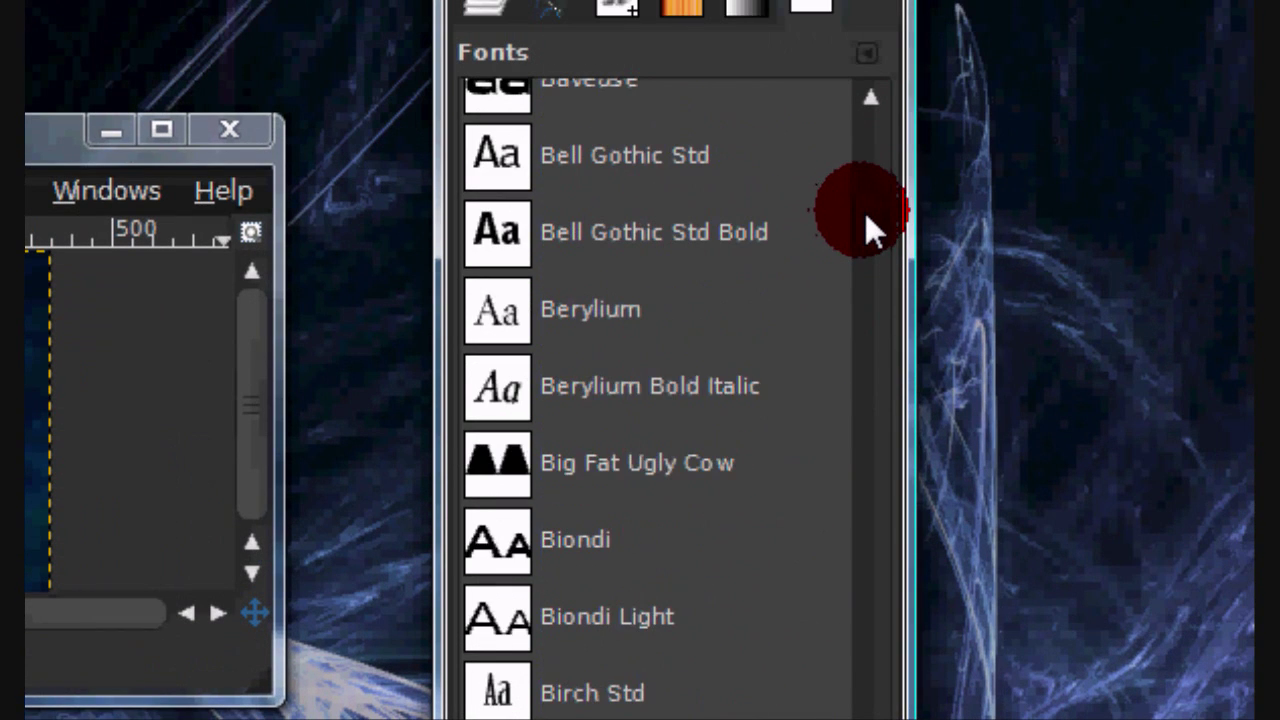
drag(865, 214, 865, 202)
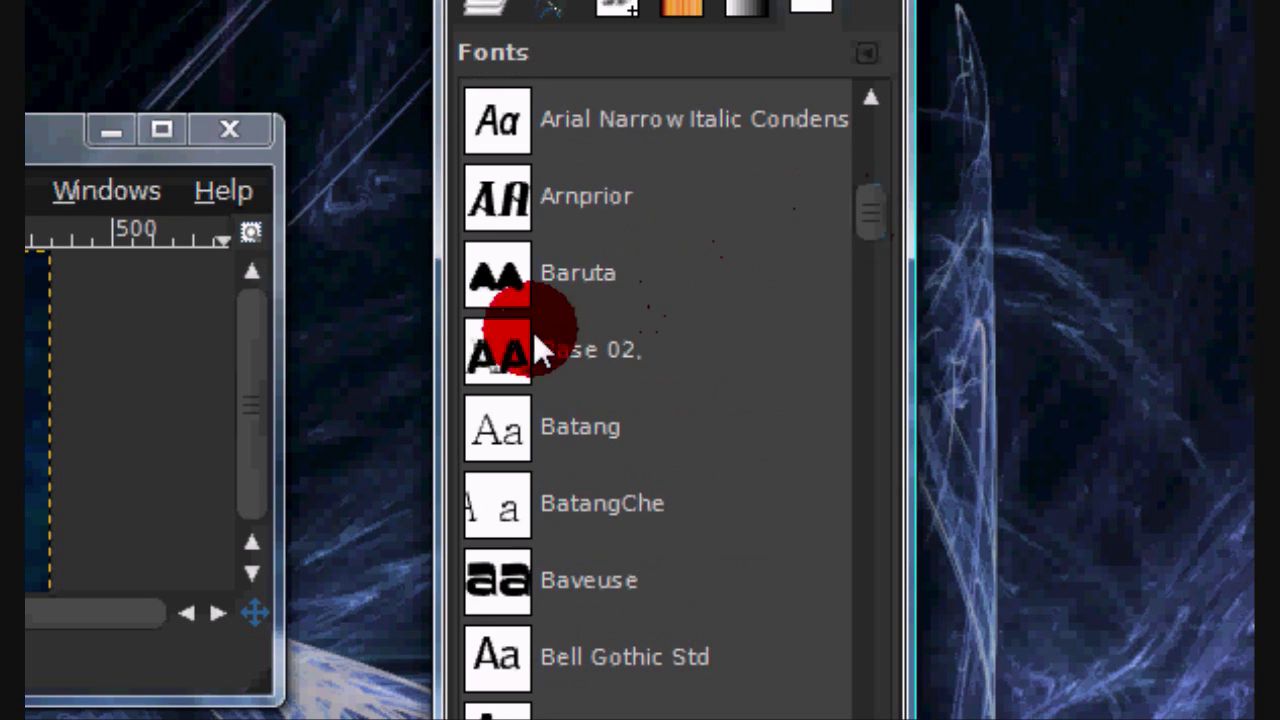
click(533, 334)
click(487, 5)
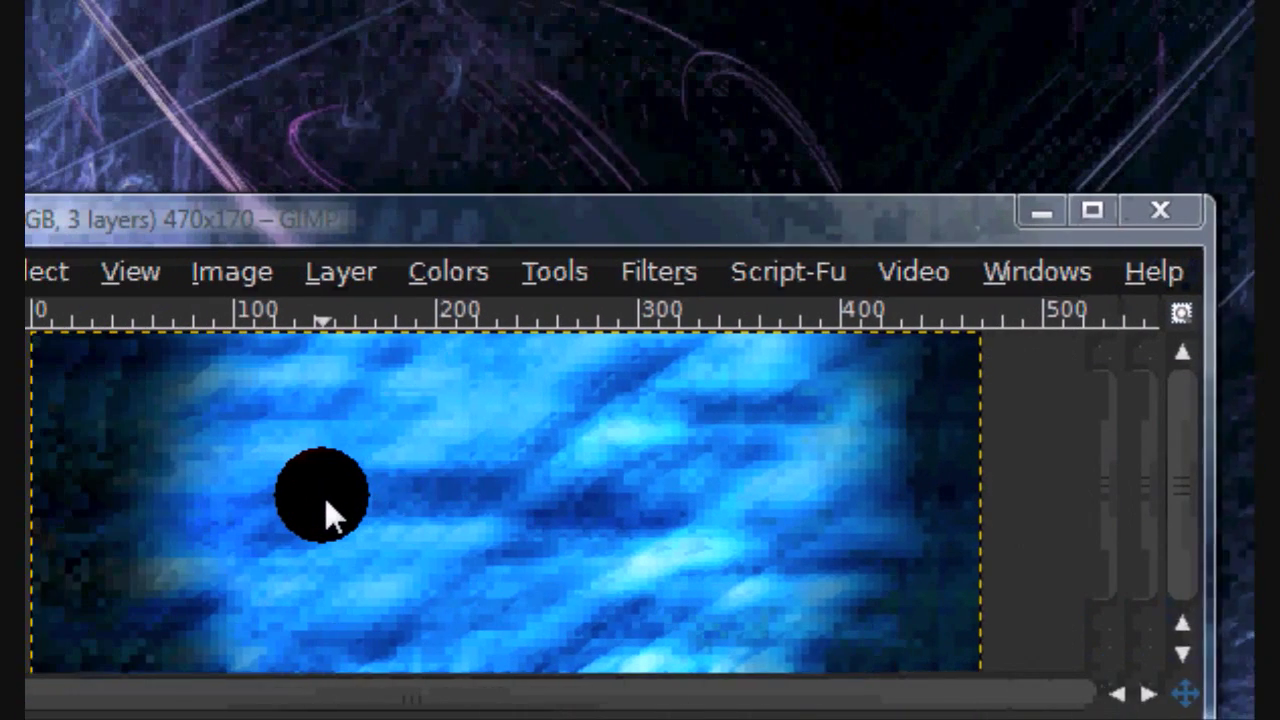
- Add the white text "JXISCOOL" to the banner with the Text tool
click(365, 497)
text(ex)
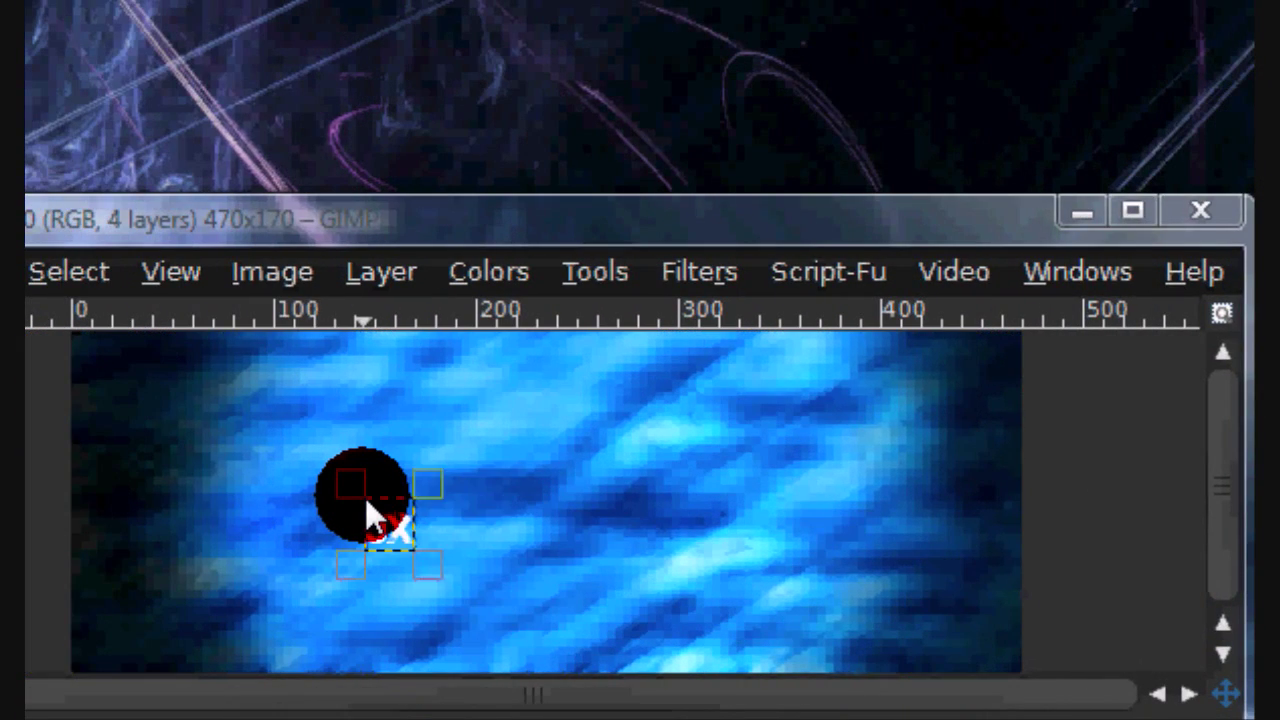
text(ISCOOL)
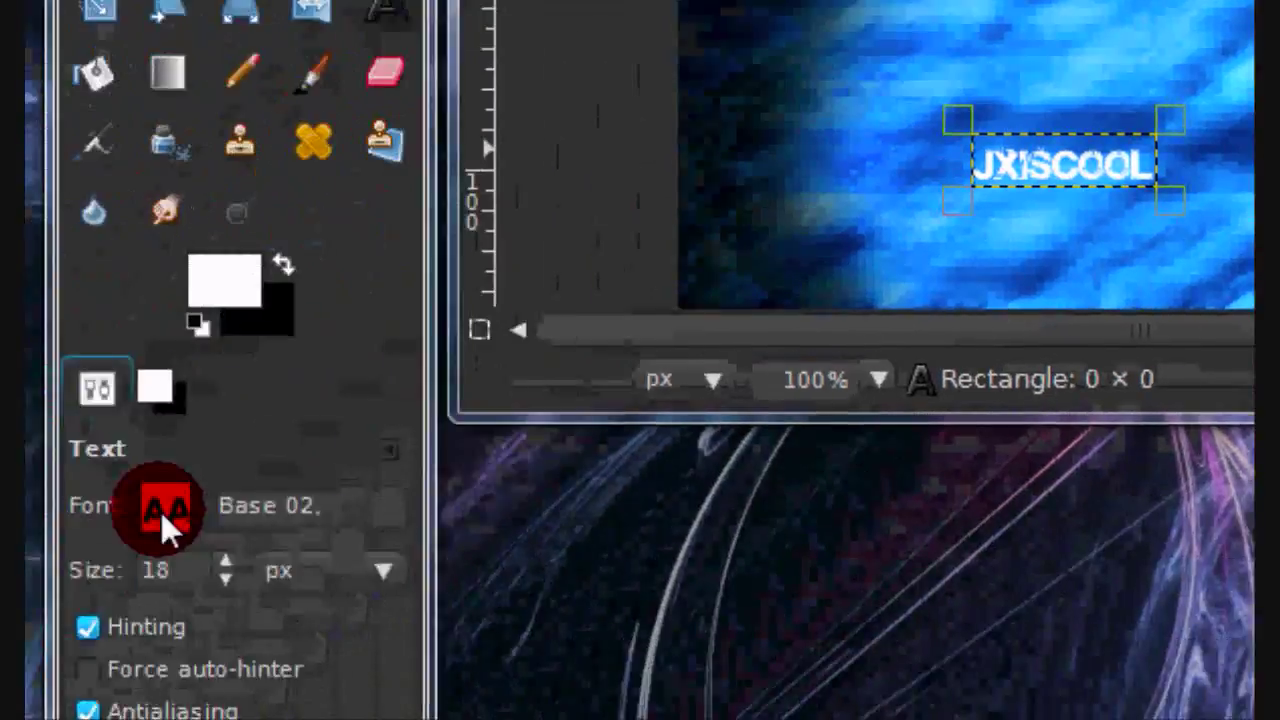
- Enlarge the JXISCOOL text and move it up and left toward the centre of the banner
click(226, 561)
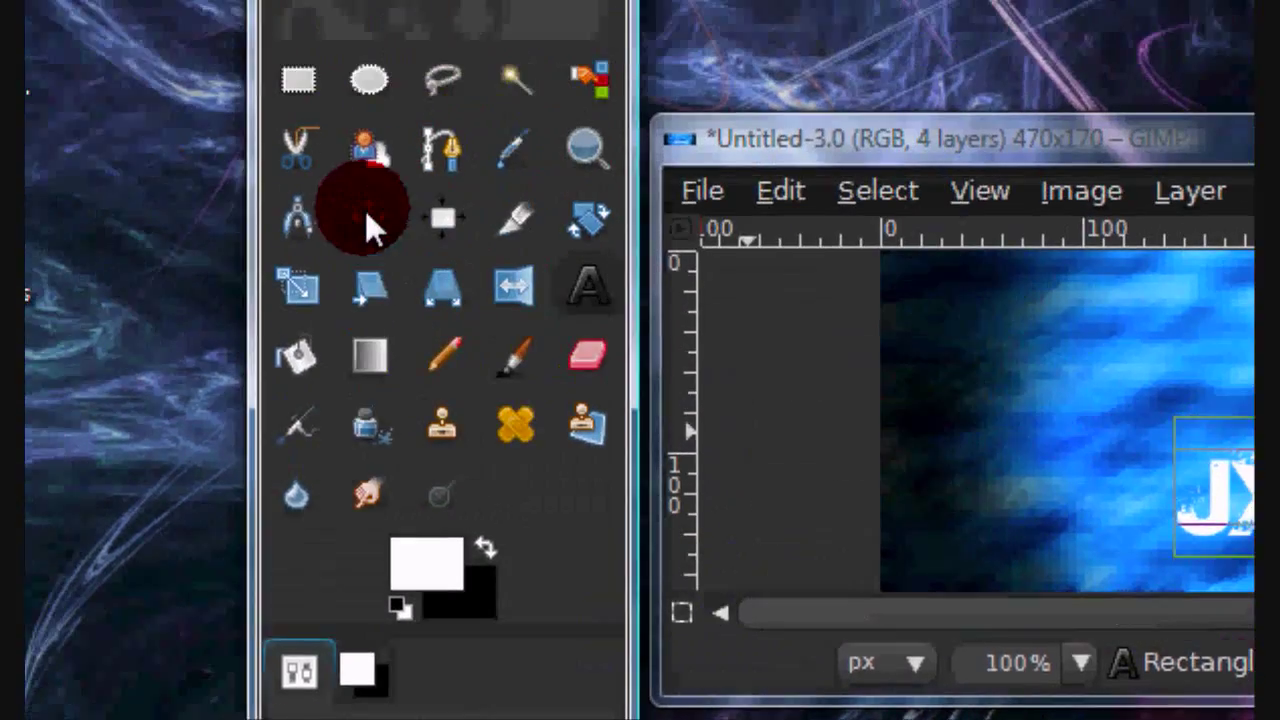
click(366, 213)
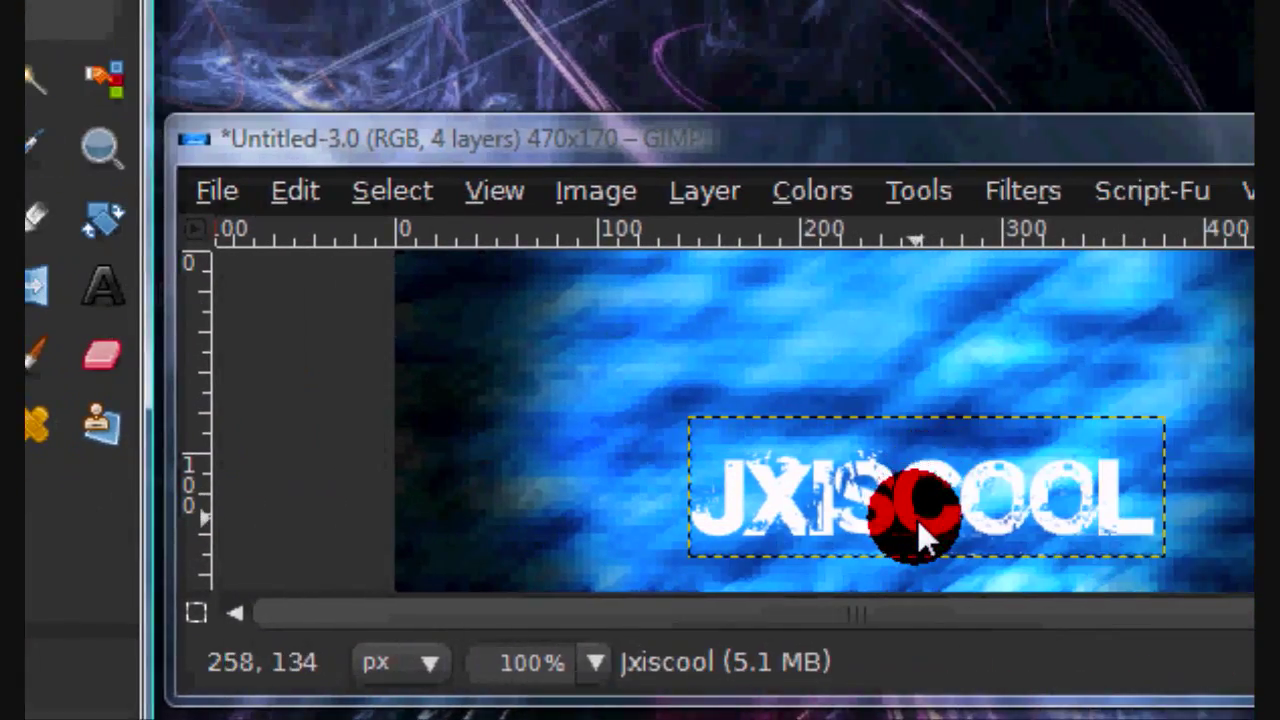
drag(917, 519, 867, 411)
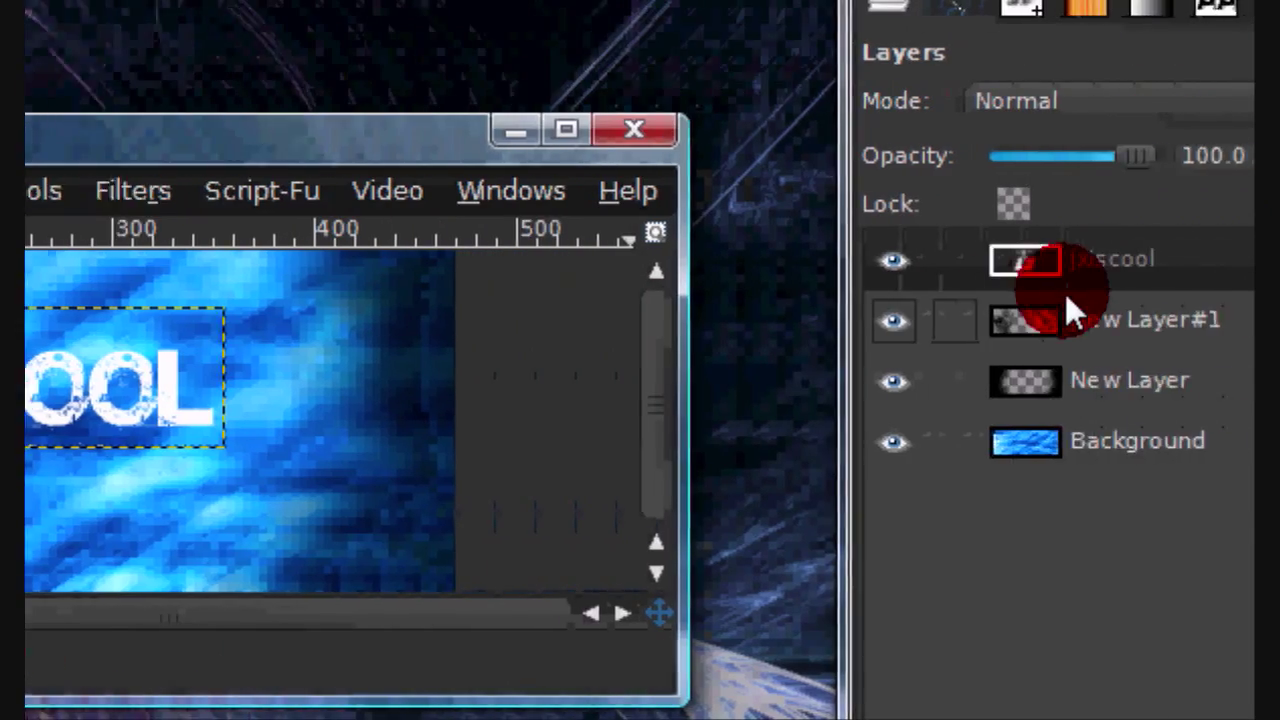
- Create a selection from the Jxiscool text layer using Text to Selection
right_click(1122, 268)
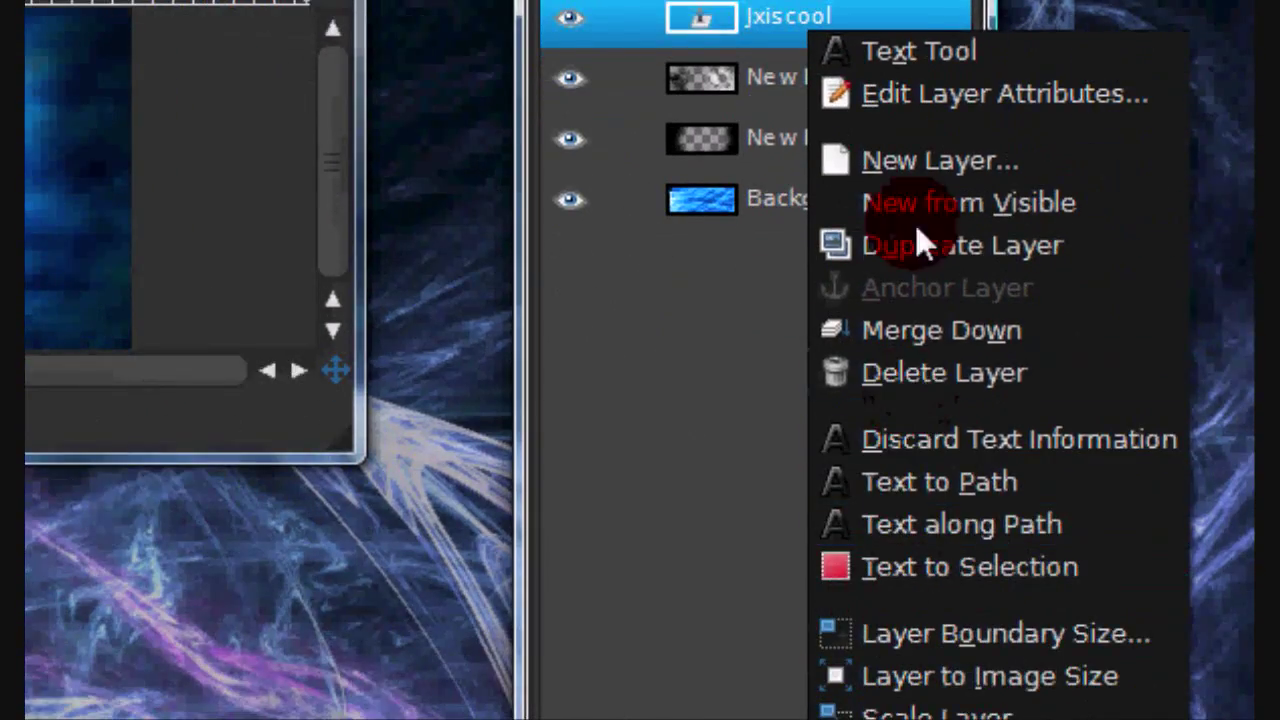
click(745, 157)
drag(735, 155, 405, 92)
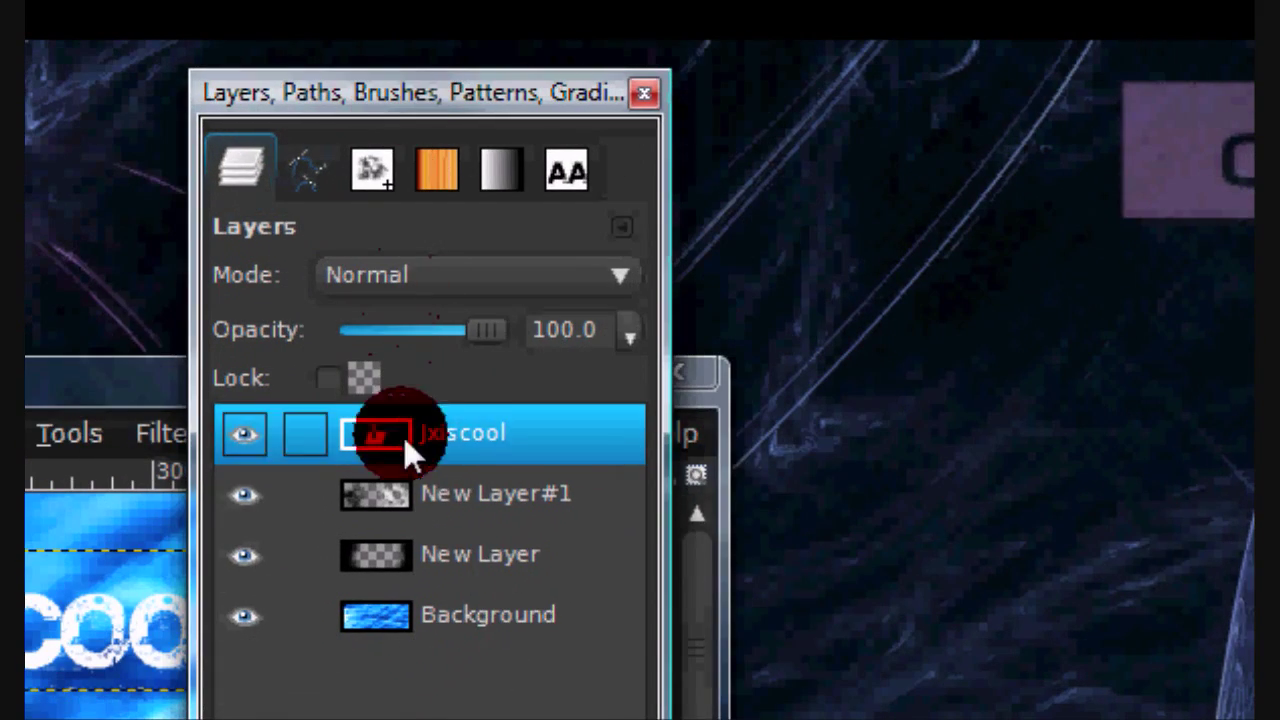
right_click(460, 442)
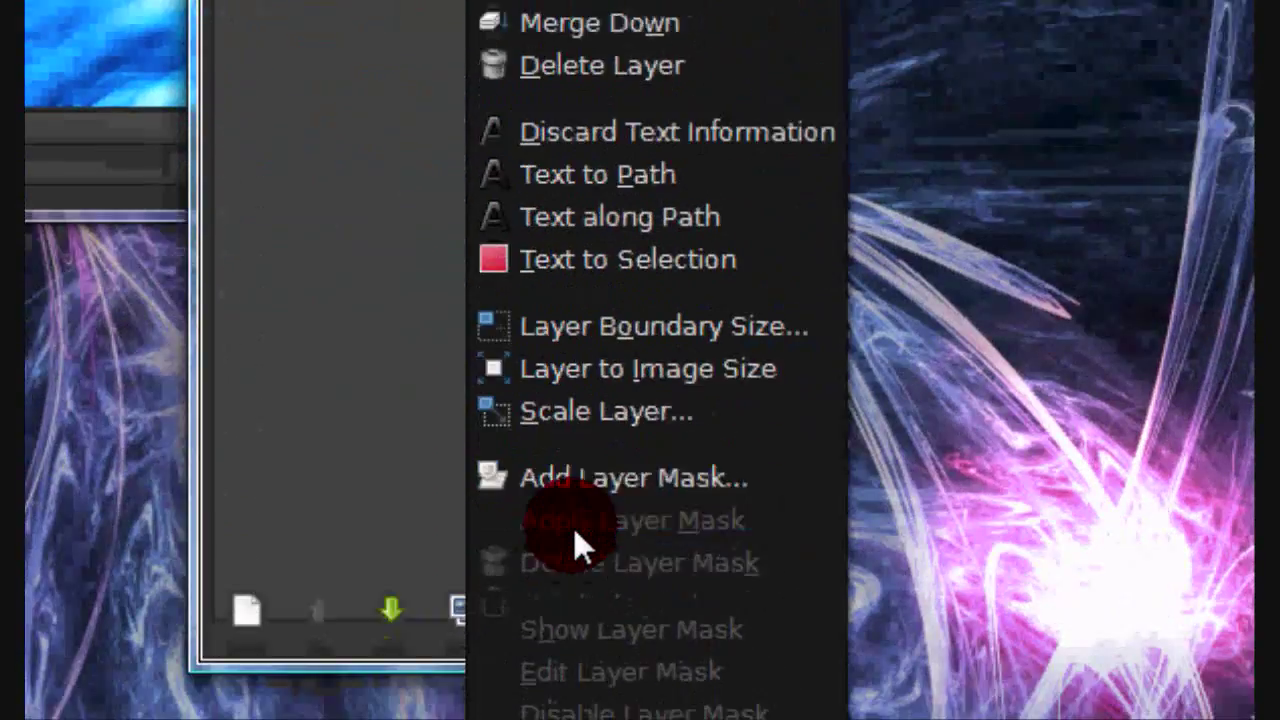
click(640, 540)
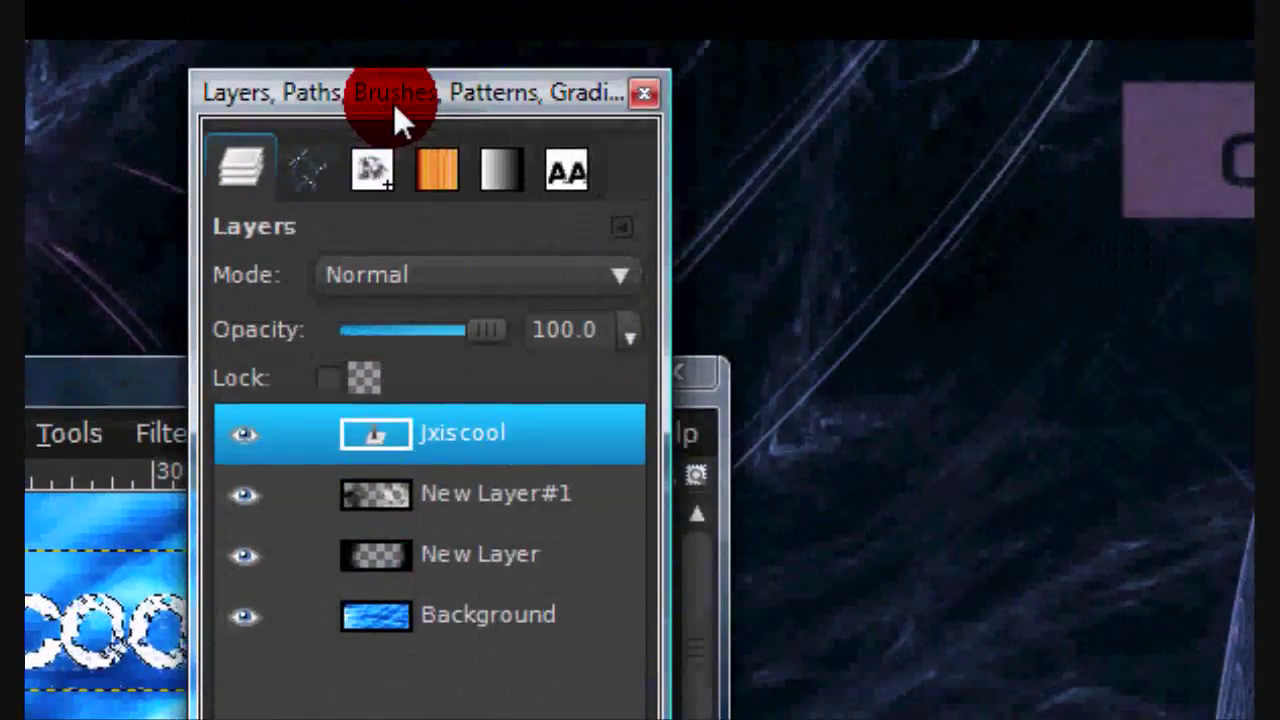
- Add a new layer above the text with the text selection active and make black the foreground colour
drag(394, 103, 938, 119)
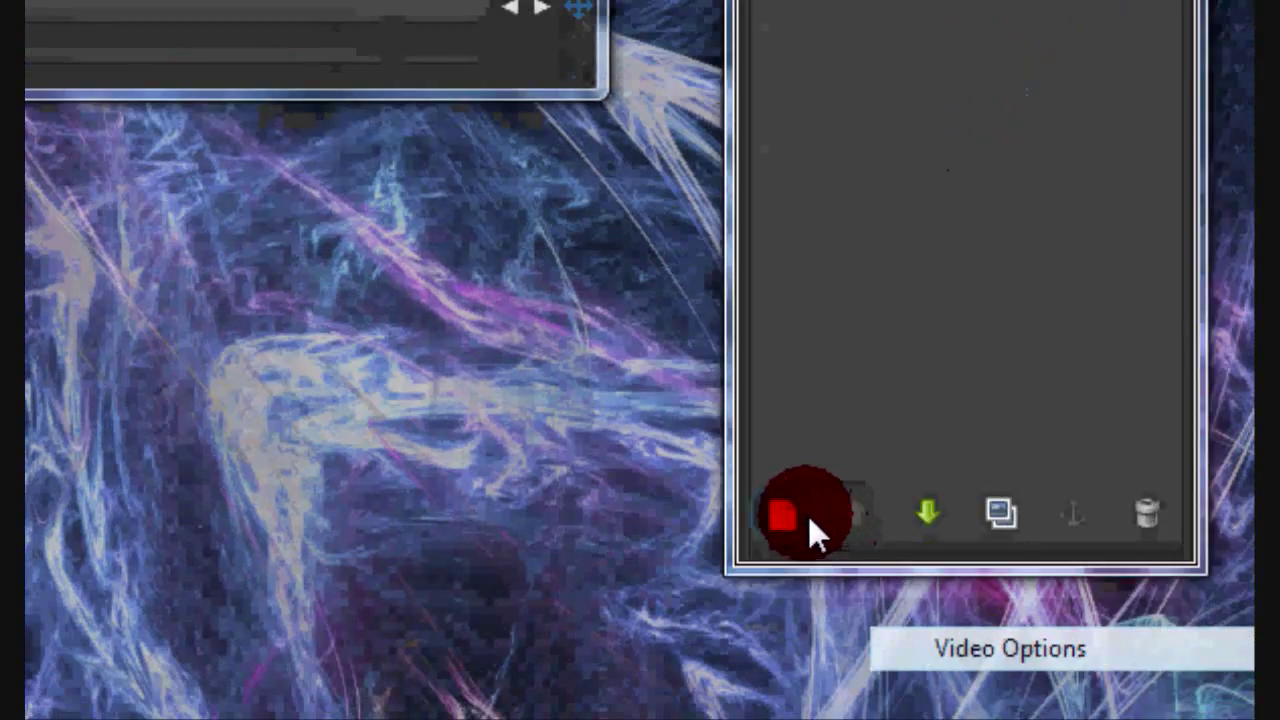
click(928, 513)
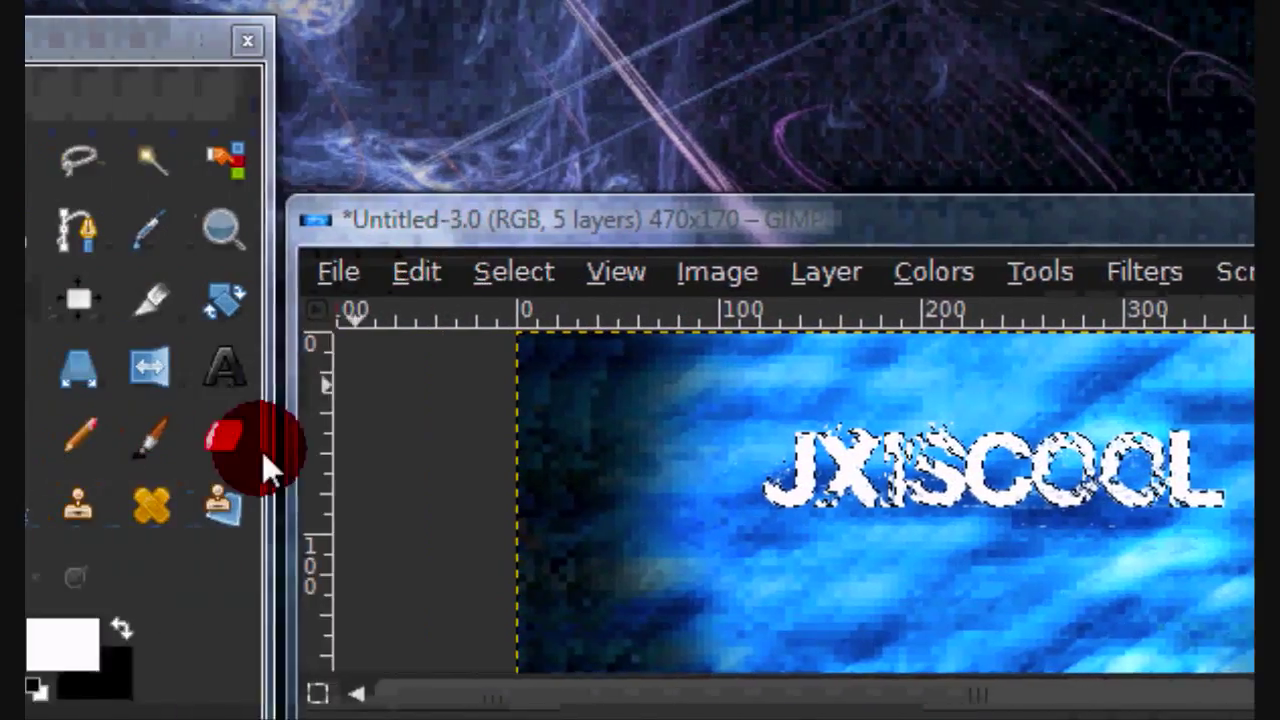
click(121, 628)
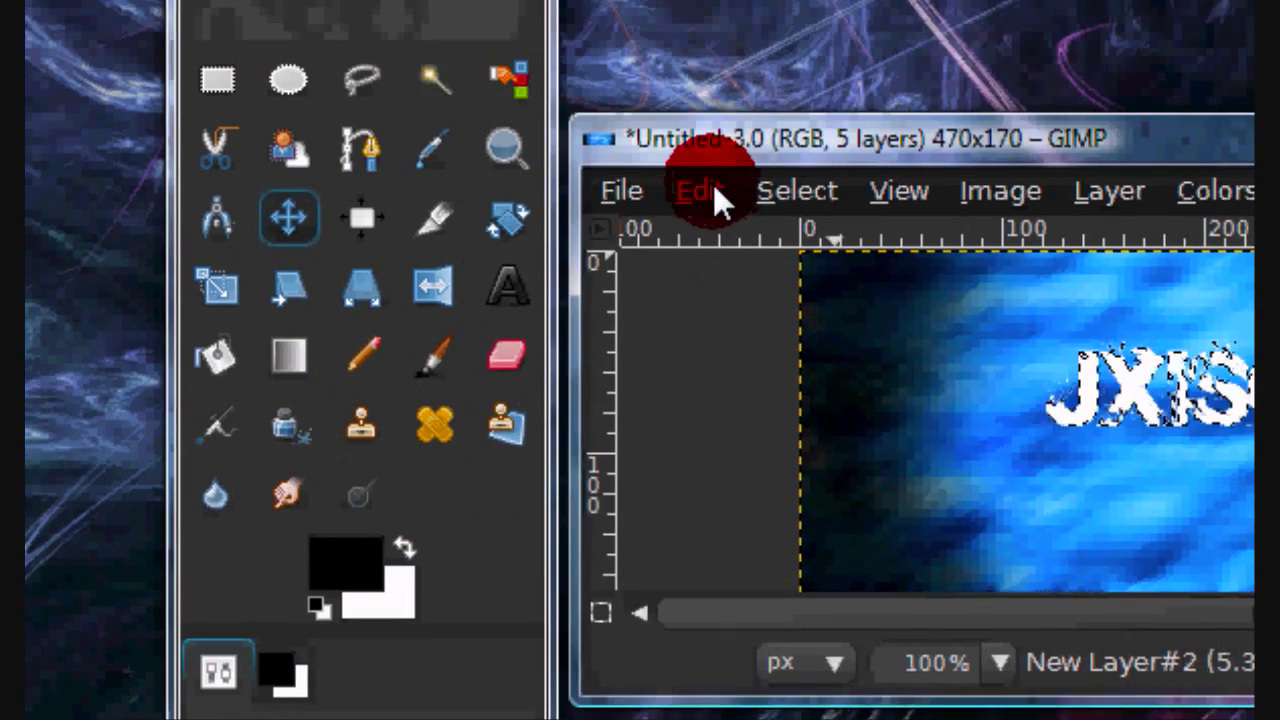
- Stroke the text selection with a 4 px solid black line on the new layer, and clear the selection
click(708, 152)
click(894, 563)
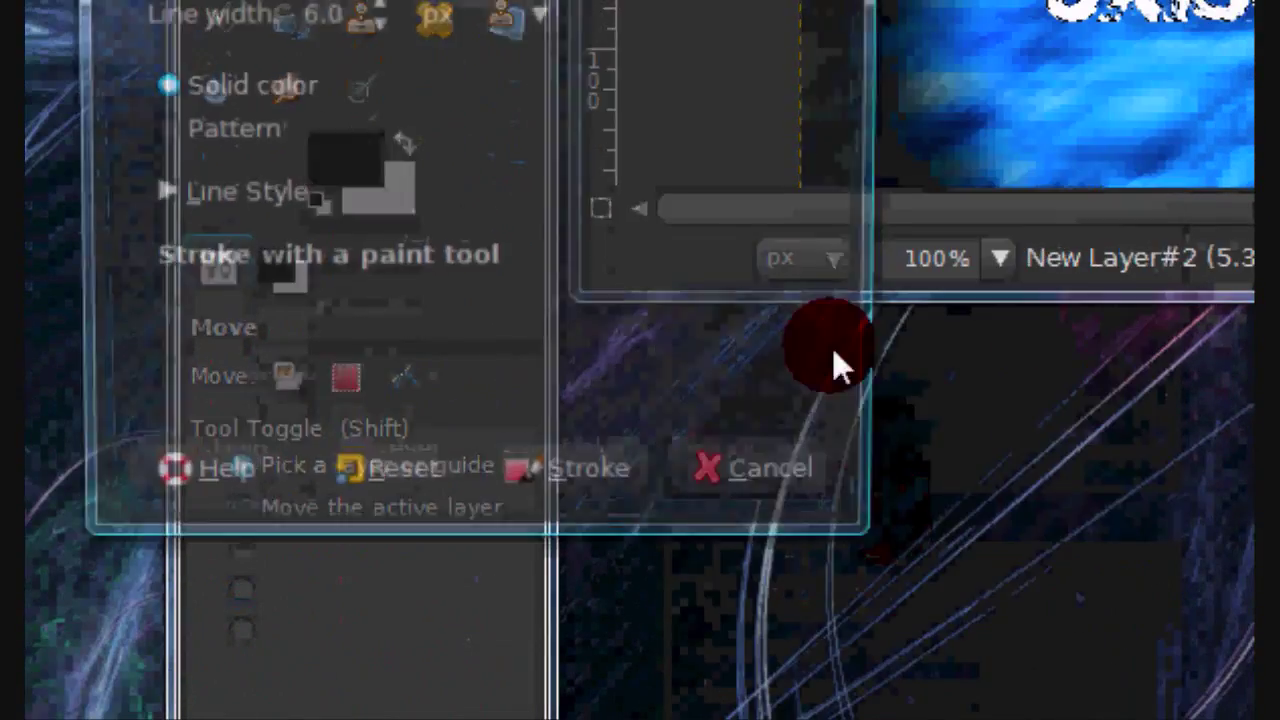
click(371, 266)
click(371, 264)
click(371, 263)
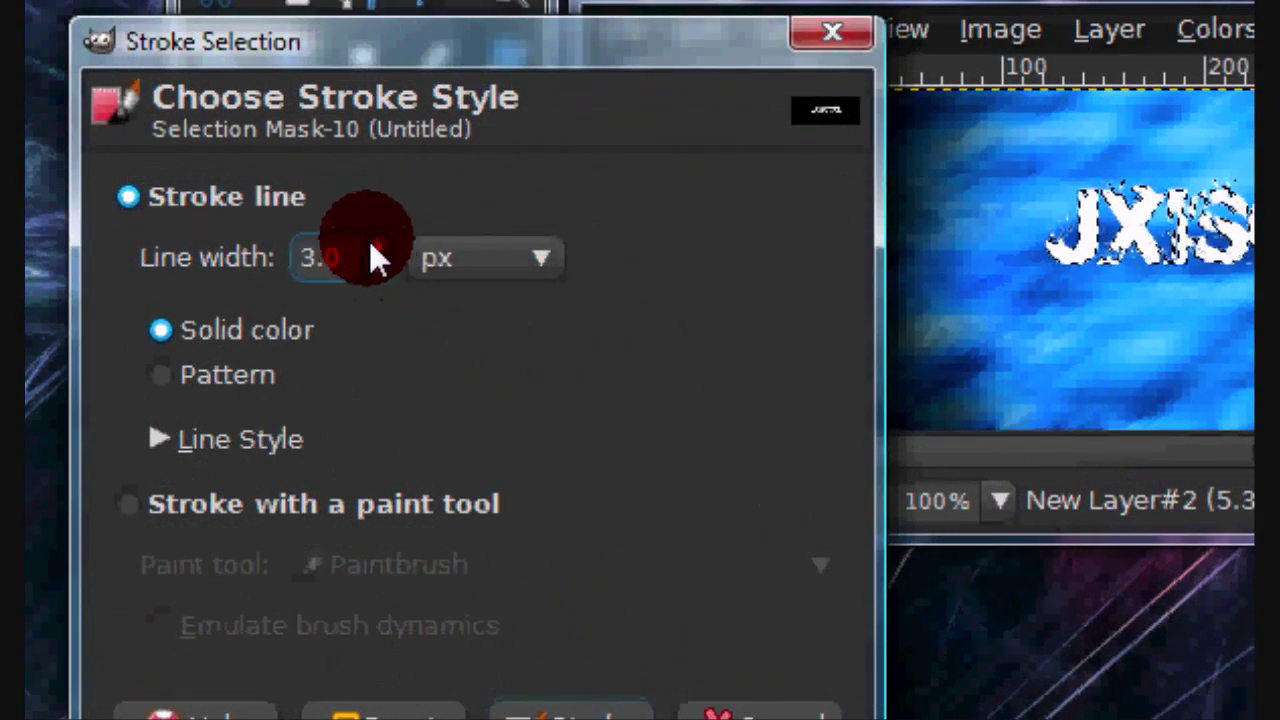
click(376, 248)
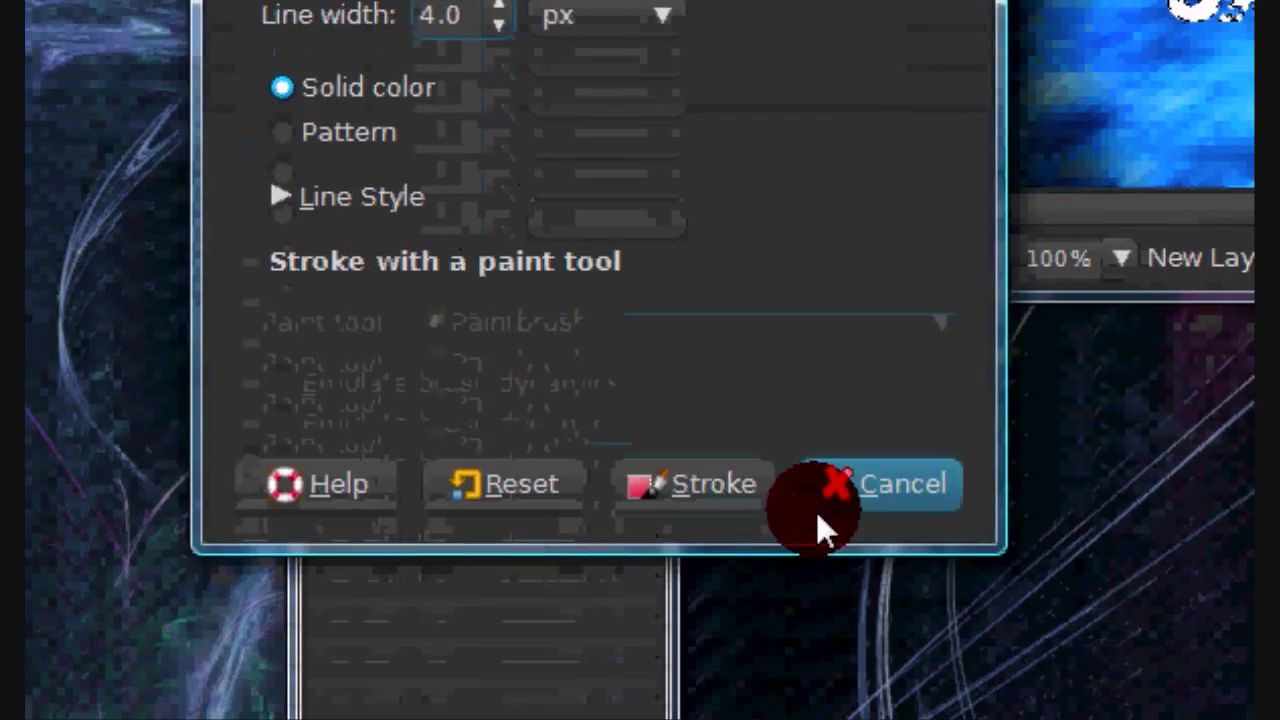
click(729, 491)
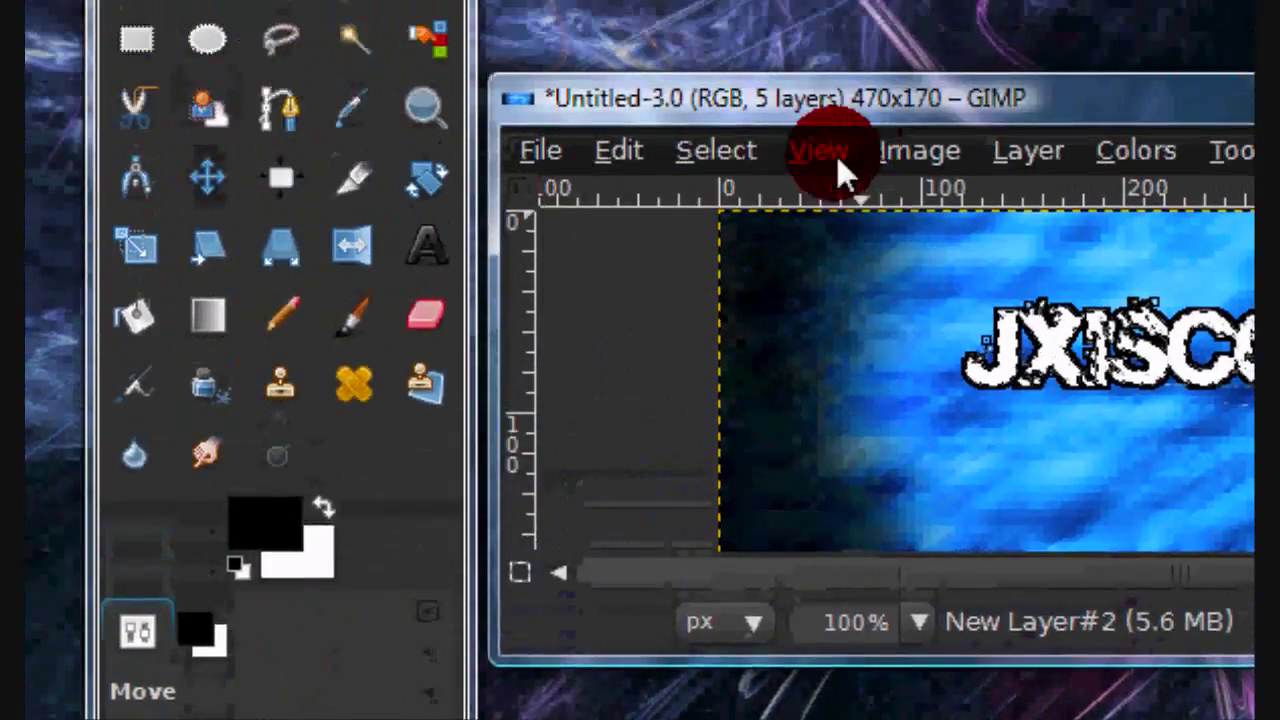
click(740, 152)
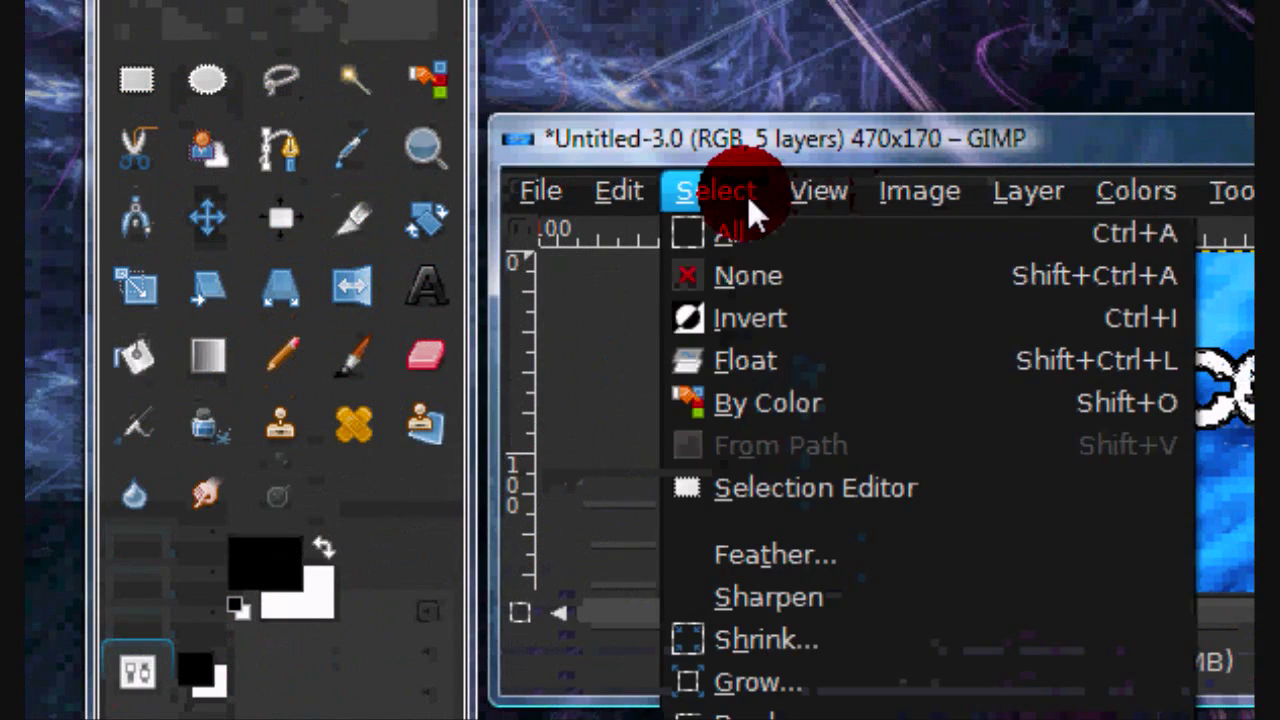
click(741, 276)
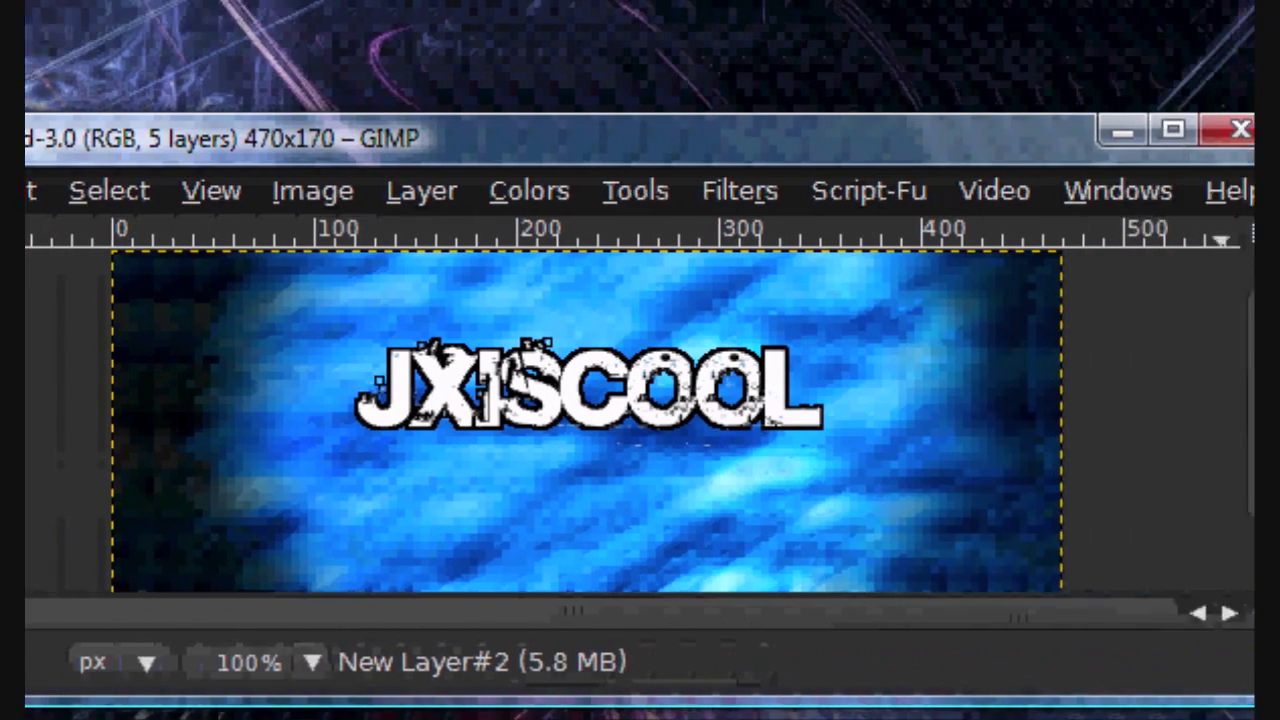
- Merge the Jxiscool text layer down into the outline layer and select its contents with Alpha to Selection
right_click(927, 210)
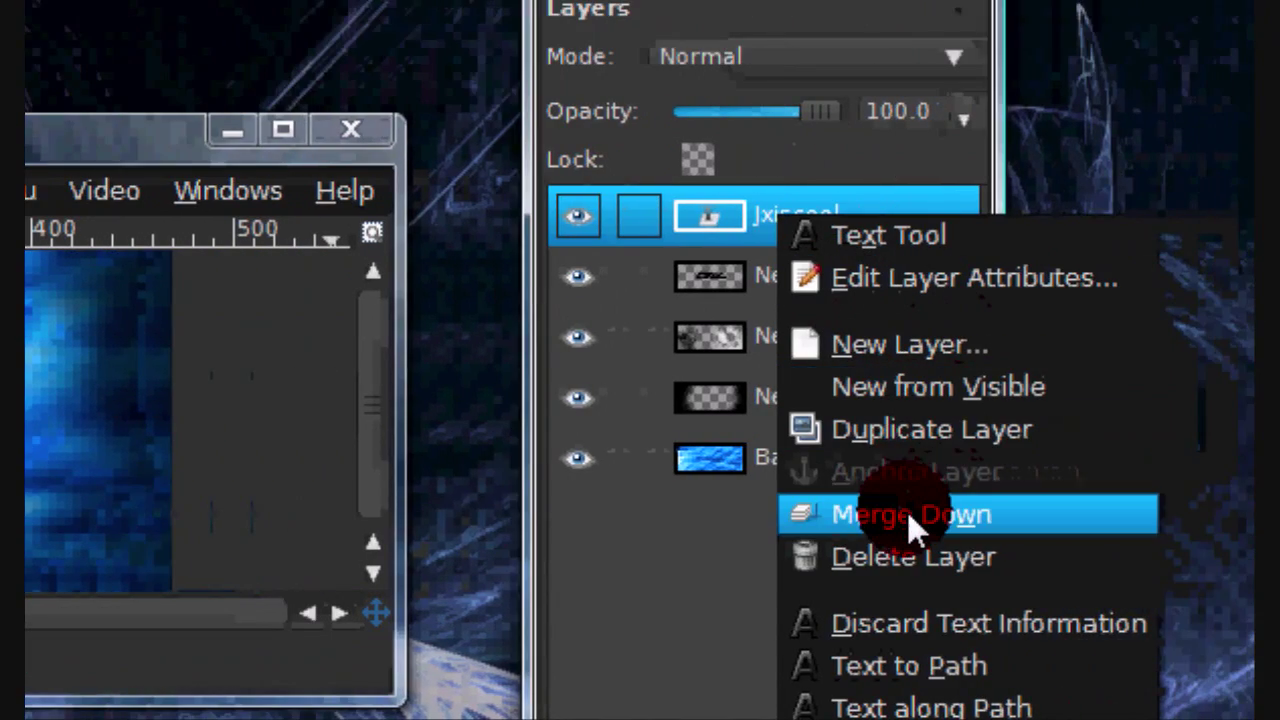
click(909, 515)
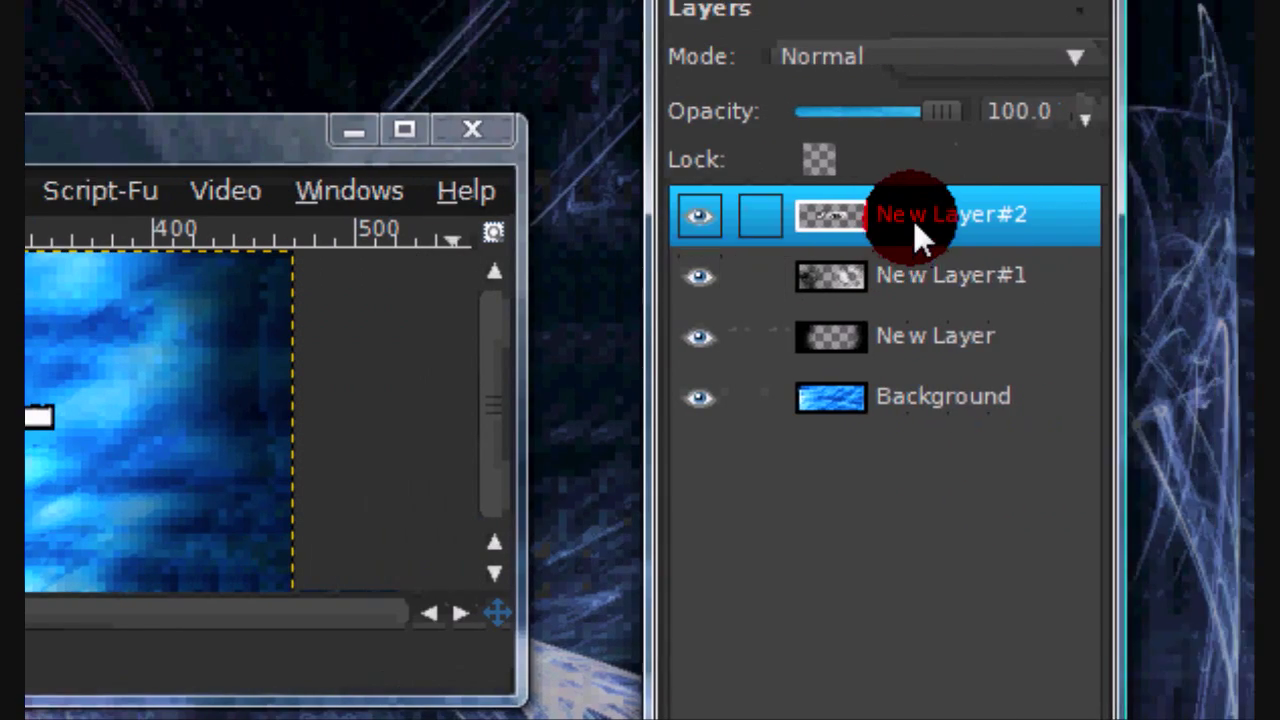
right_click(913, 220)
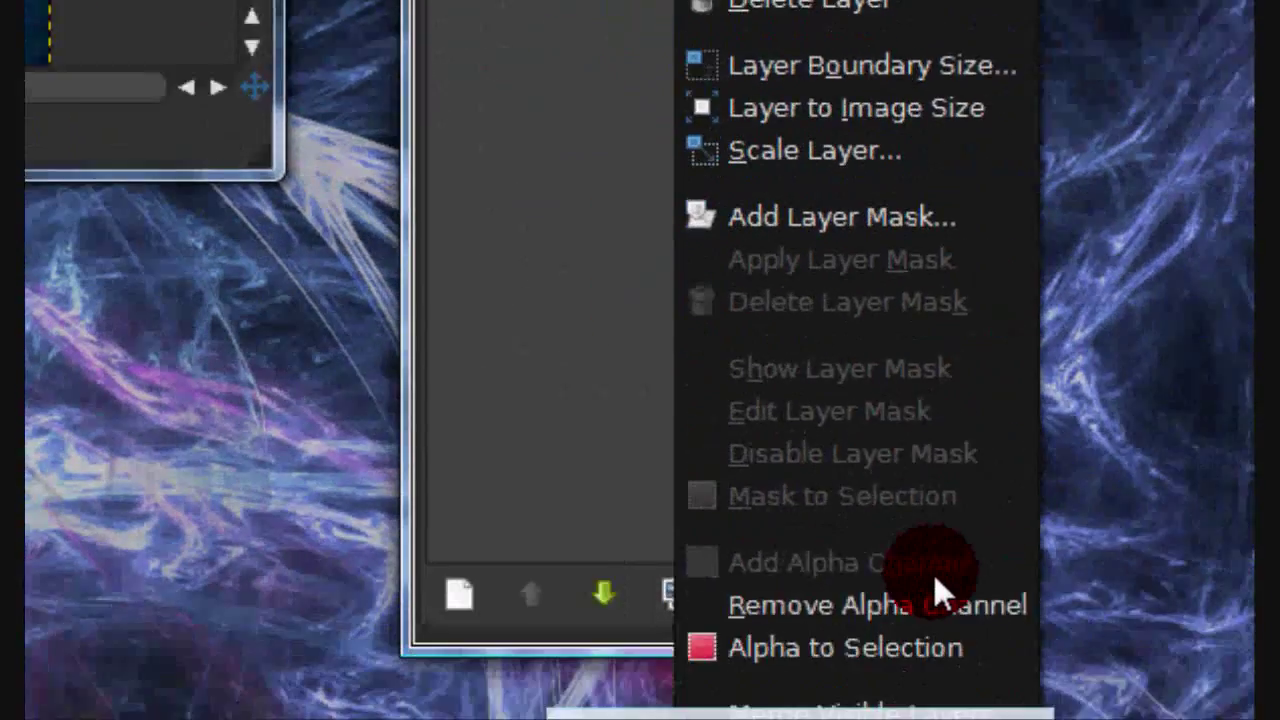
click(931, 531)
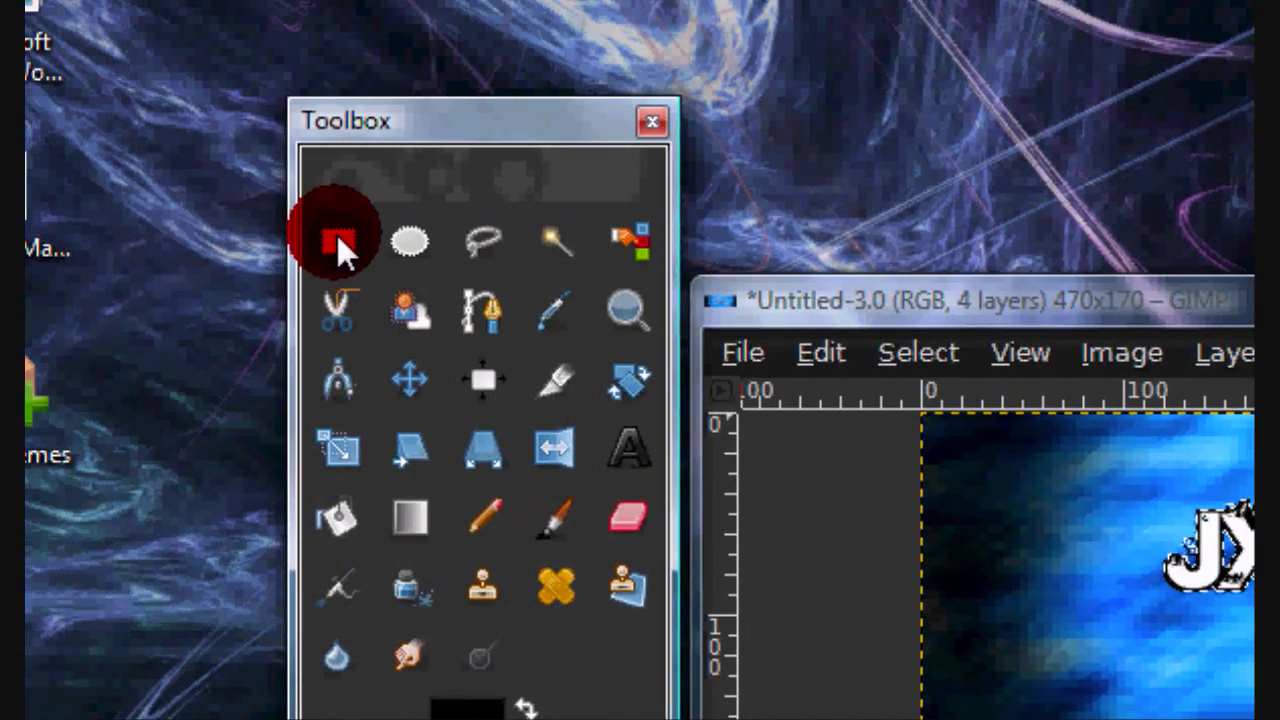
- Subtract the lower half of the JXISCOOL lettering from the selection with Rectangle Select in subtract mode
click(337, 237)
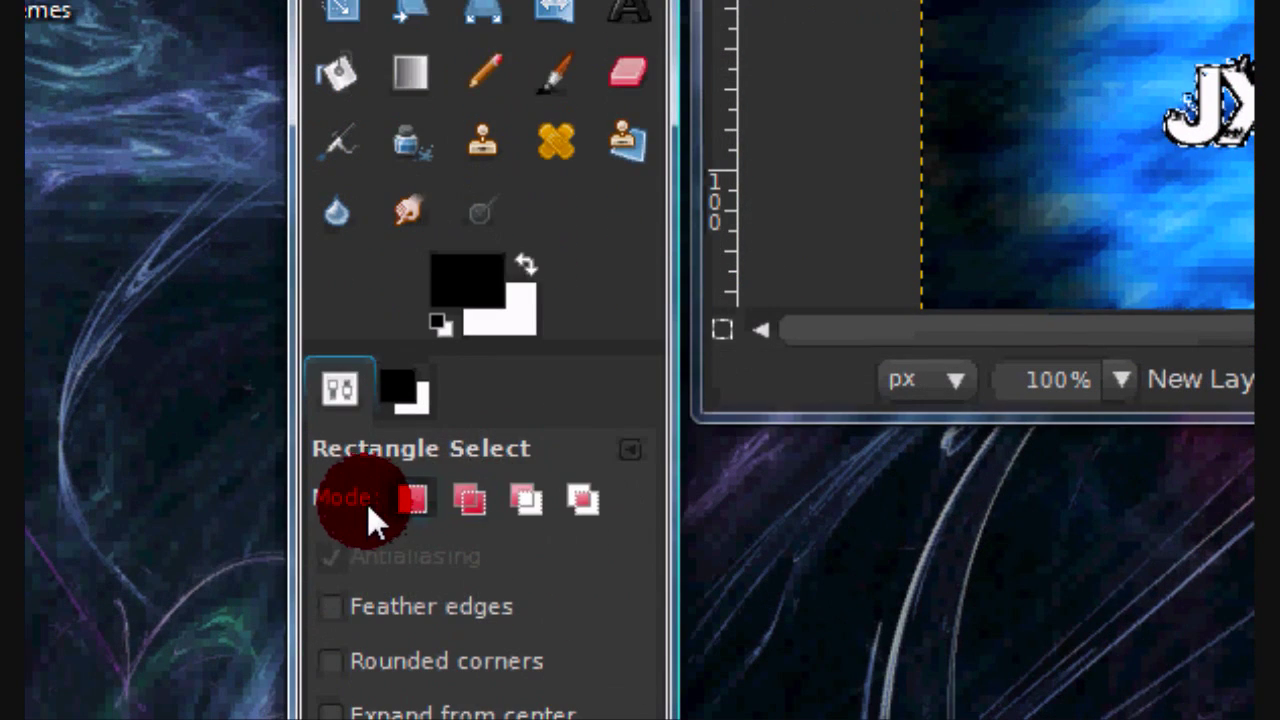
click(527, 500)
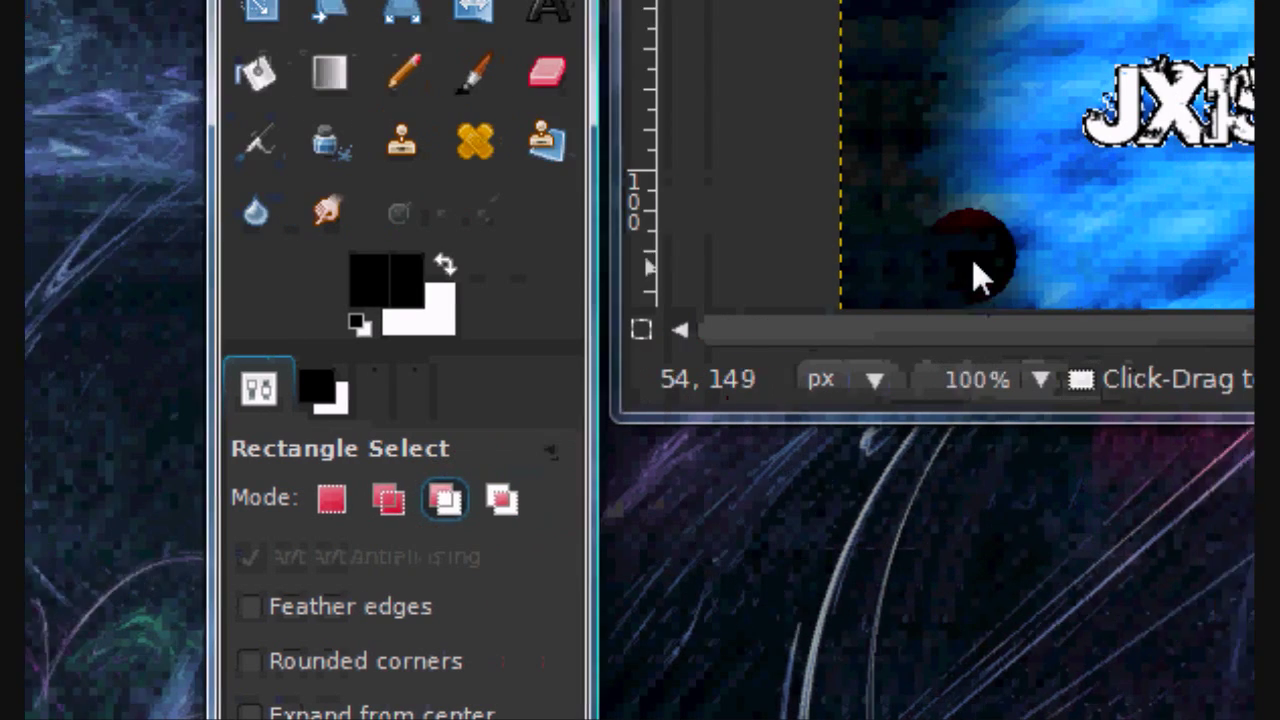
drag(849, 226, 365, 188)
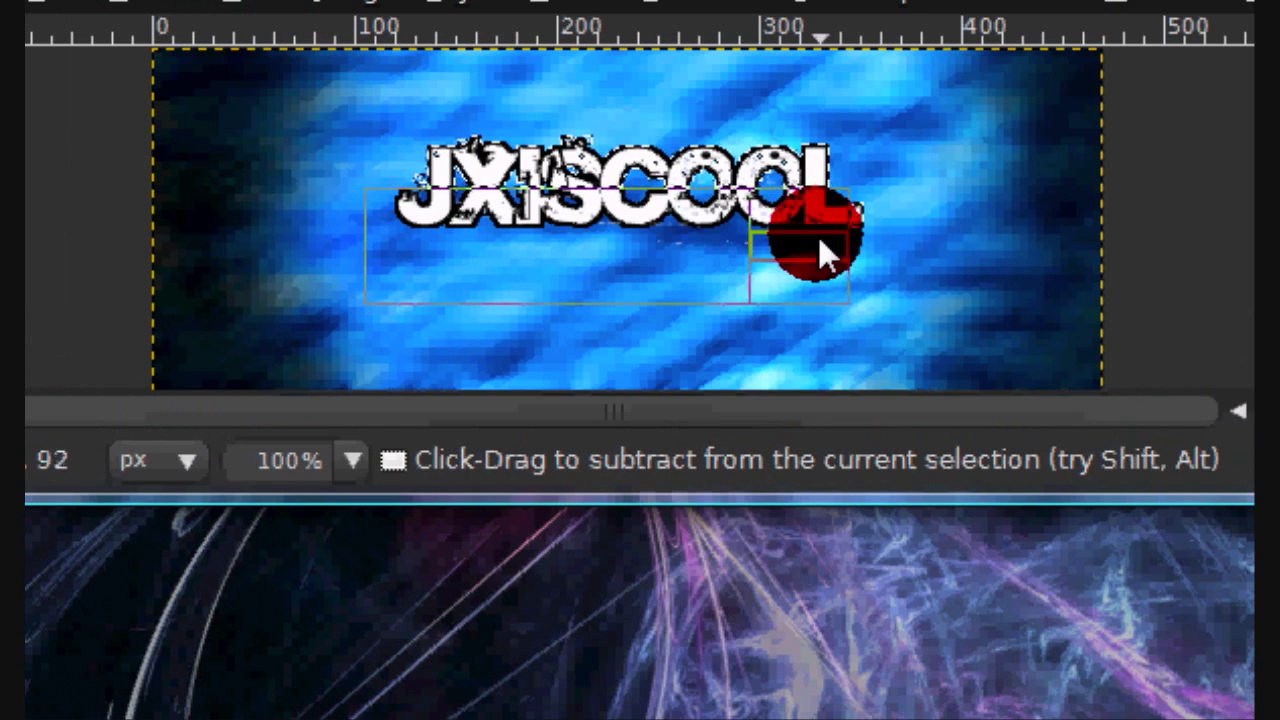
drag(818, 236, 853, 243)
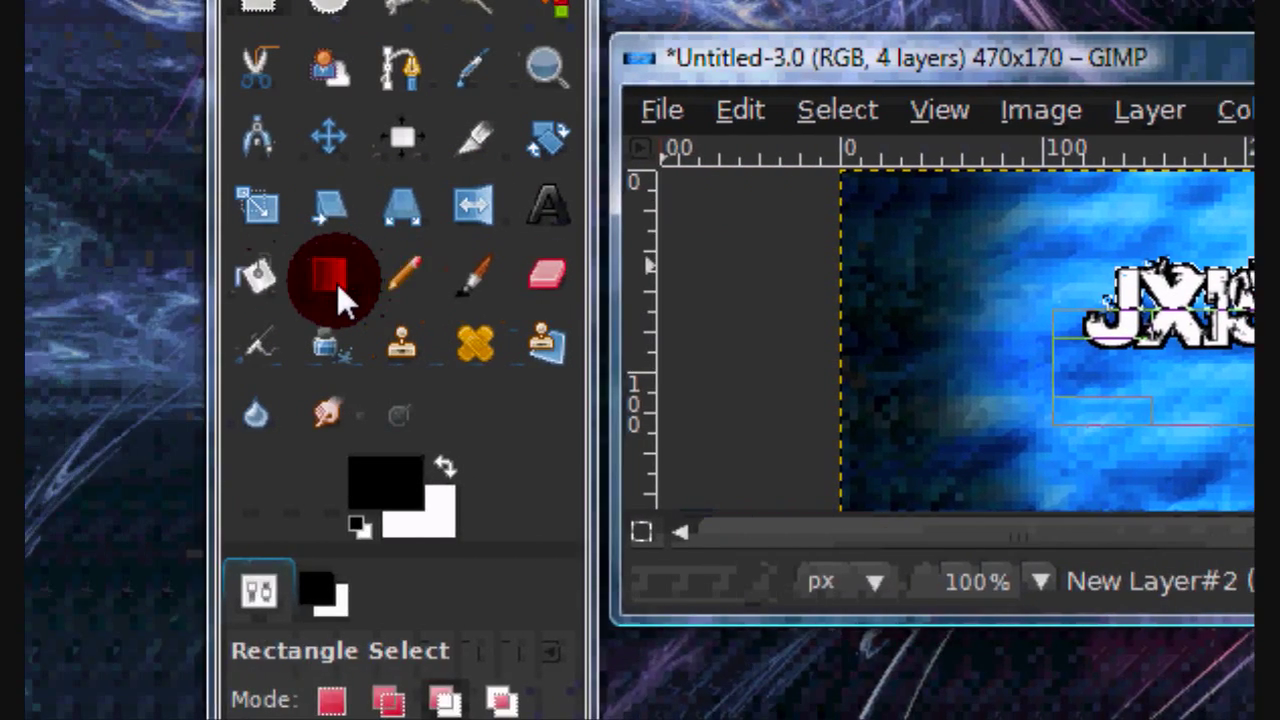
- Set up the Blend tool with white as the foreground colour and the FG to Transparent gradient
click(337, 283)
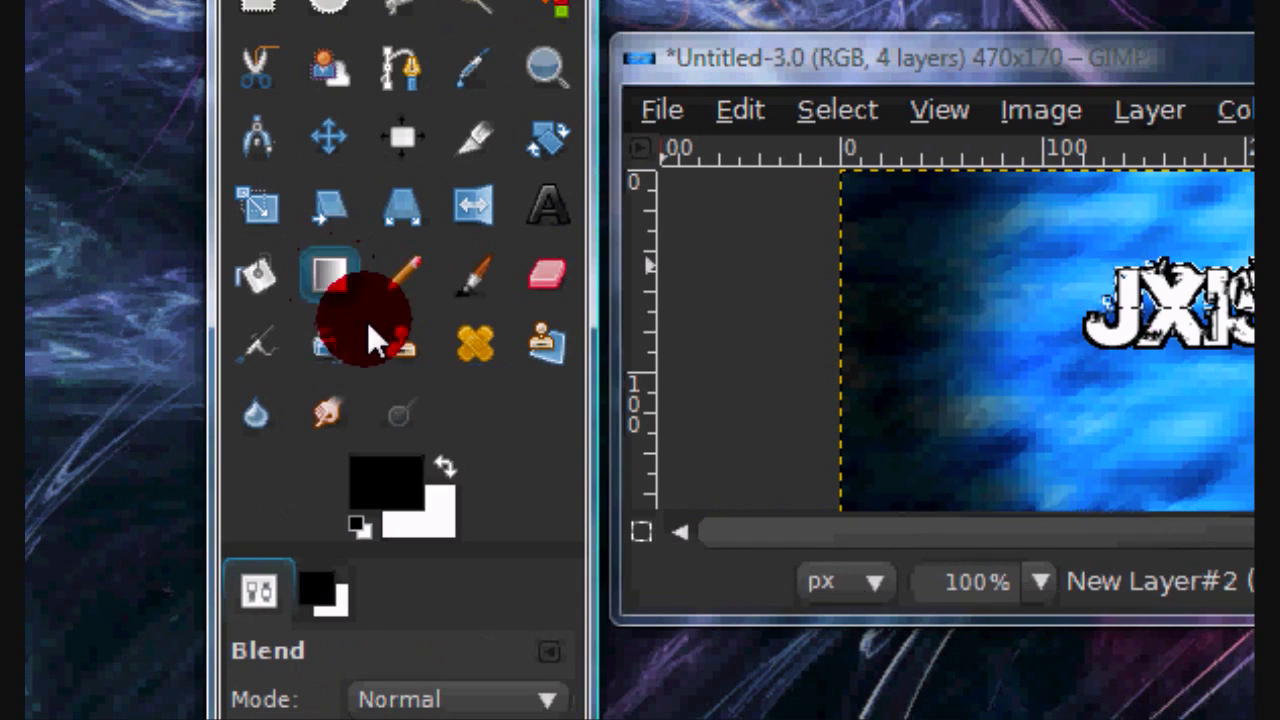
click(445, 467)
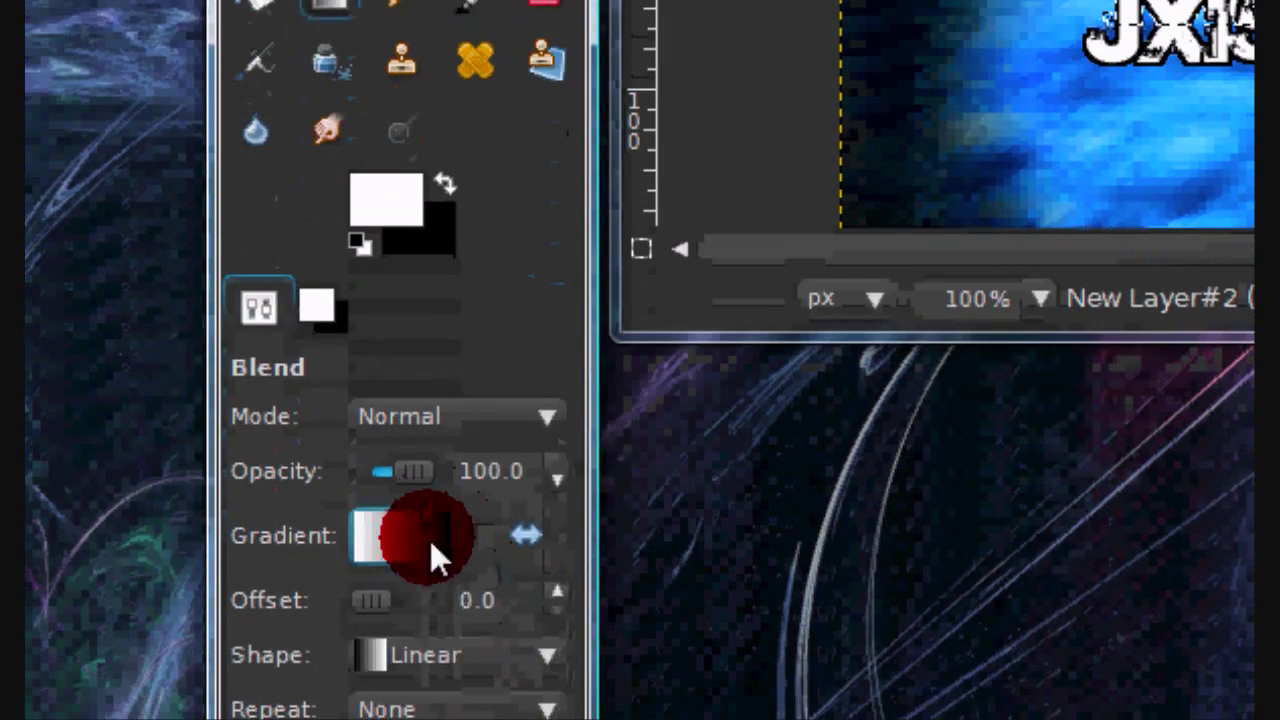
click(420, 700)
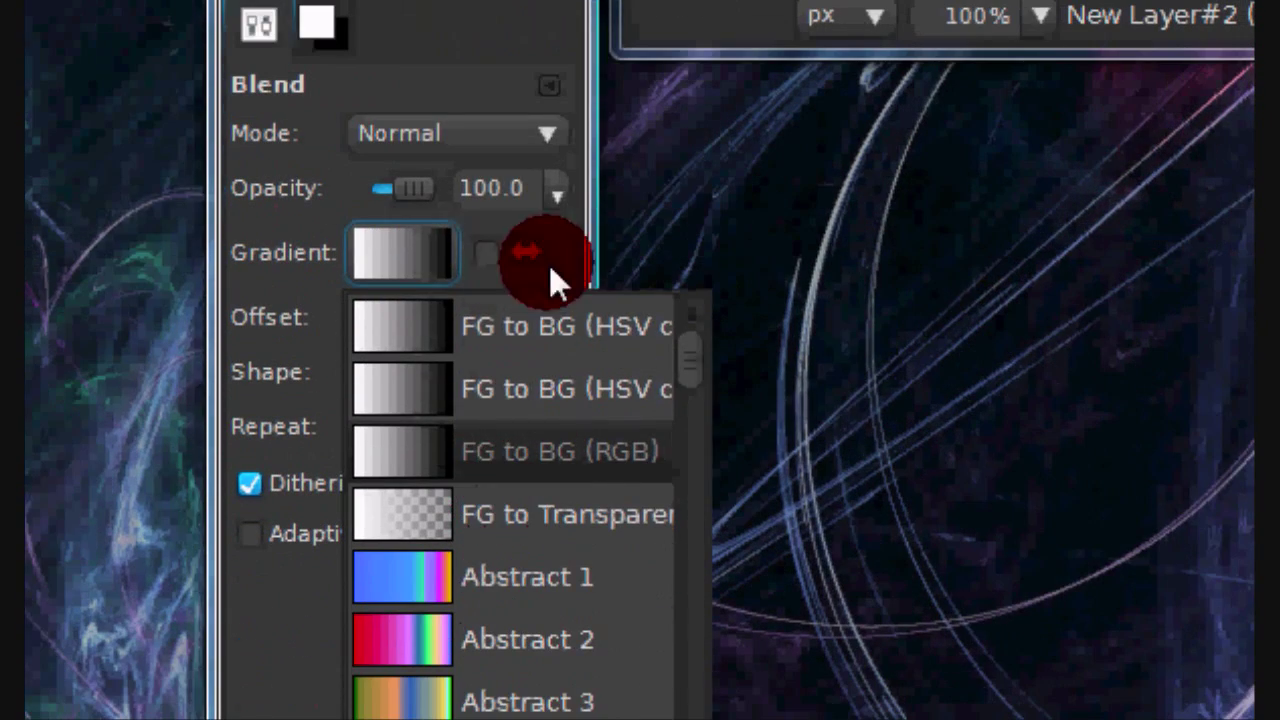
click(440, 265)
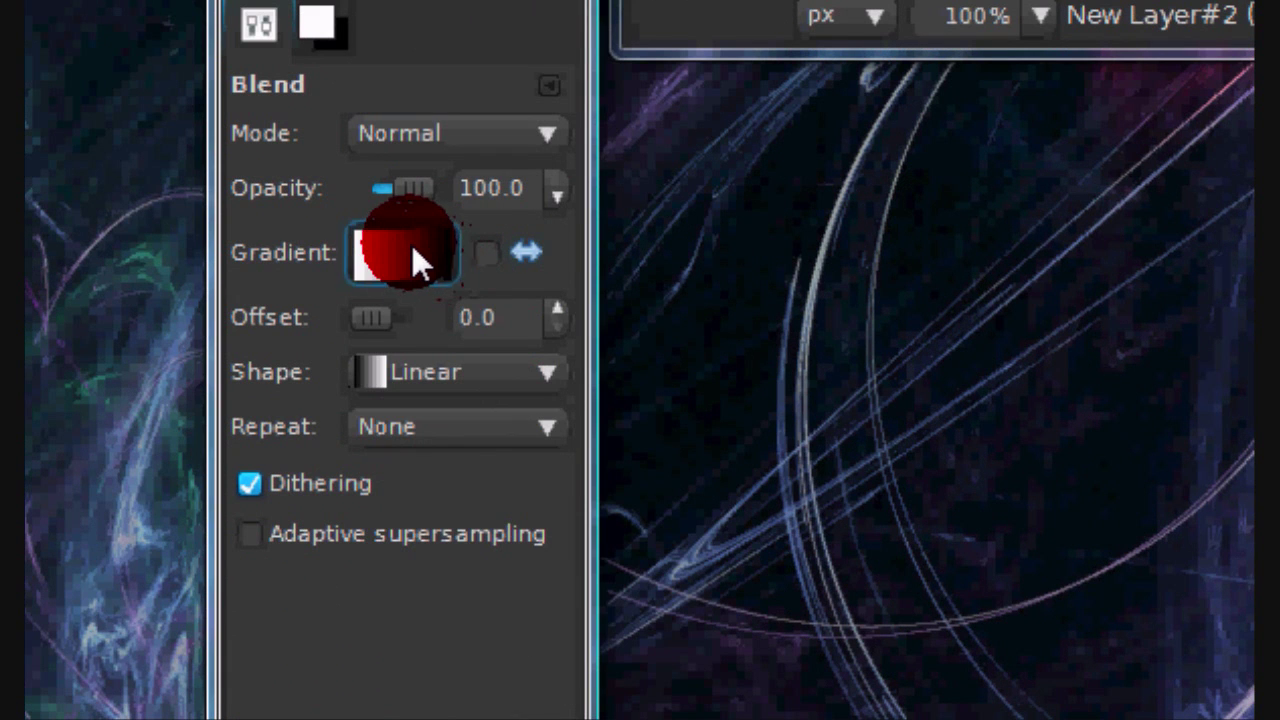
click(412, 250)
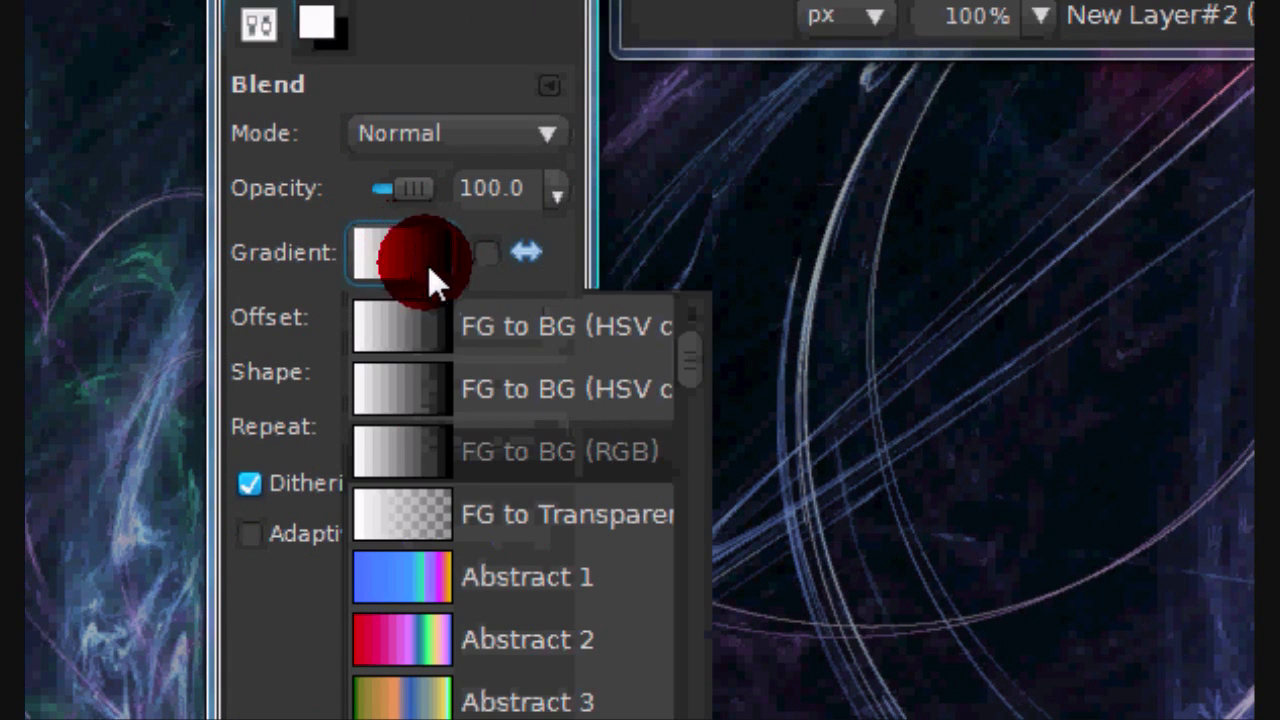
click(519, 514)
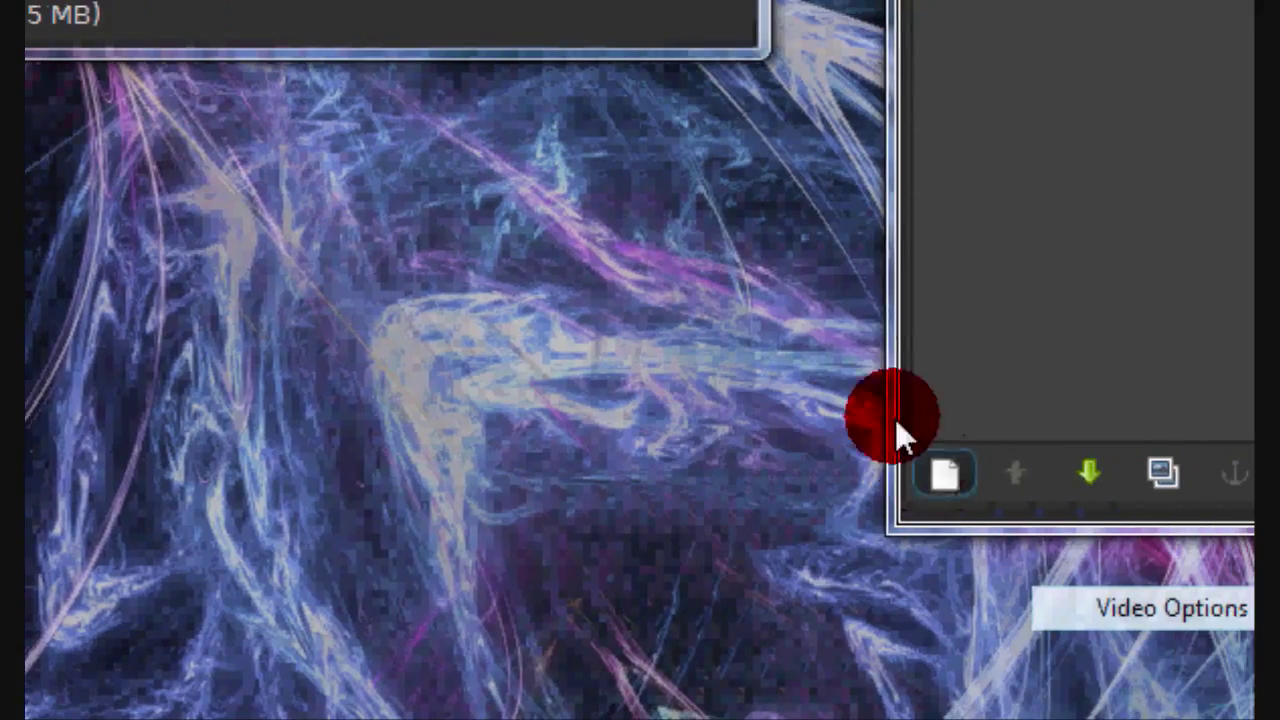
- Add a new layer, draw a short downward white gradient over the selected upper half of the letters, and clear the selection
click(936, 466)
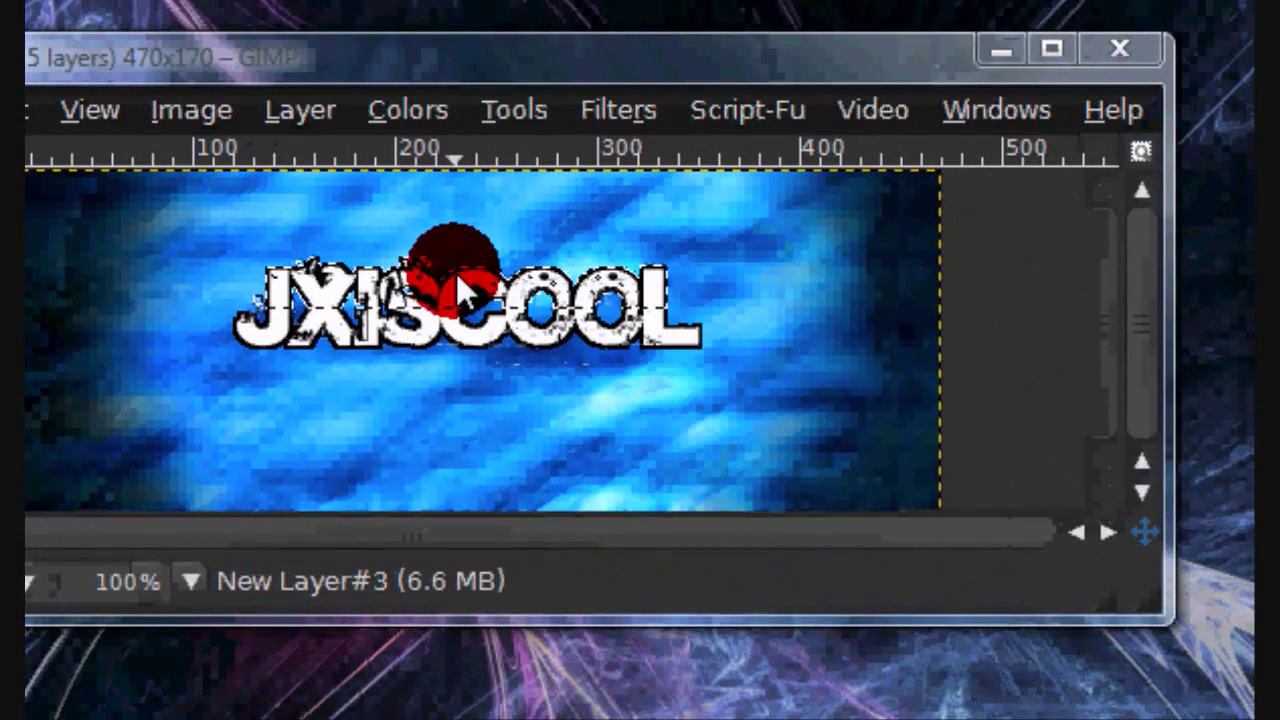
drag(456, 273, 455, 311)
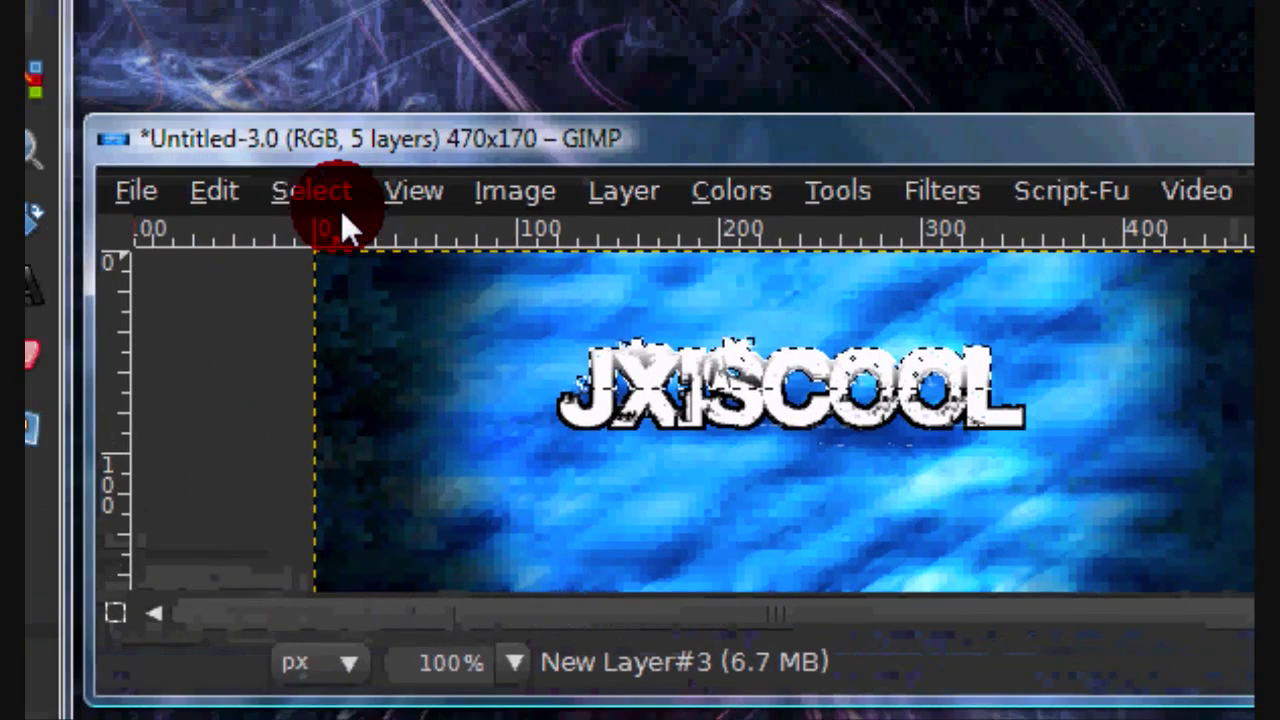
click(341, 207)
click(361, 275)
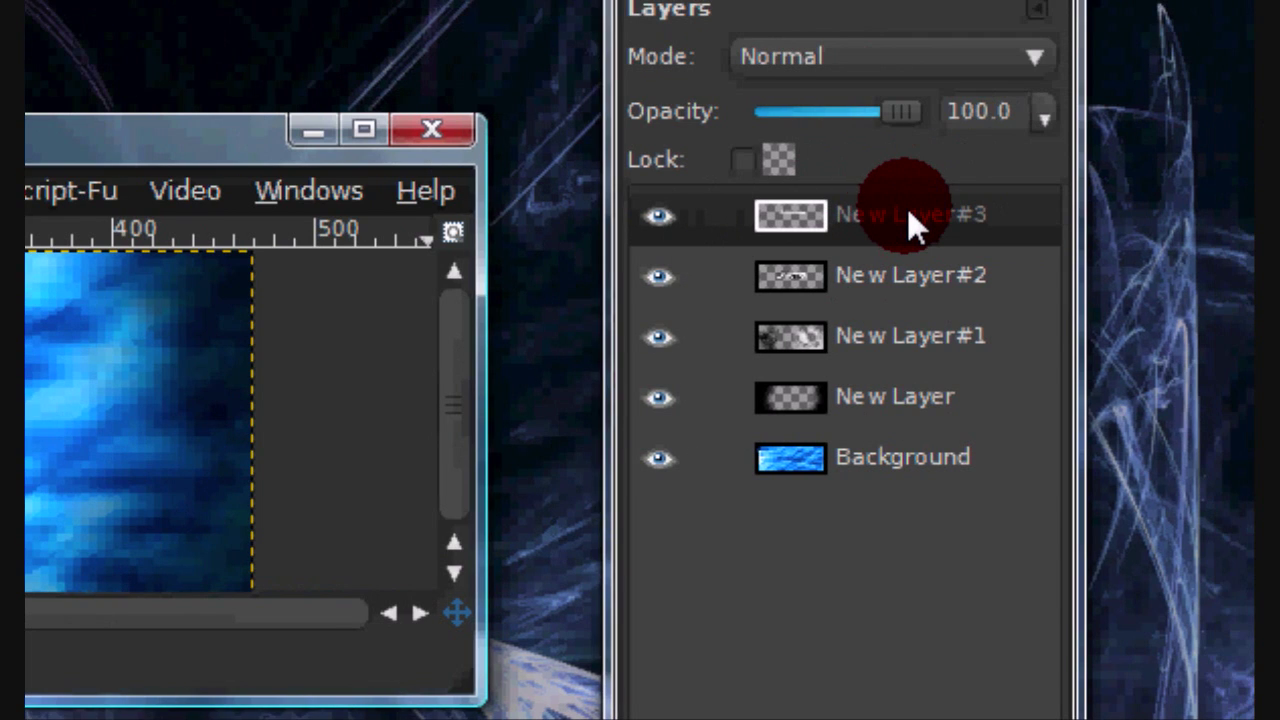
- Merge the gradient layer down into the outlined text layer and duplicate the merged layer
right_click(947, 210)
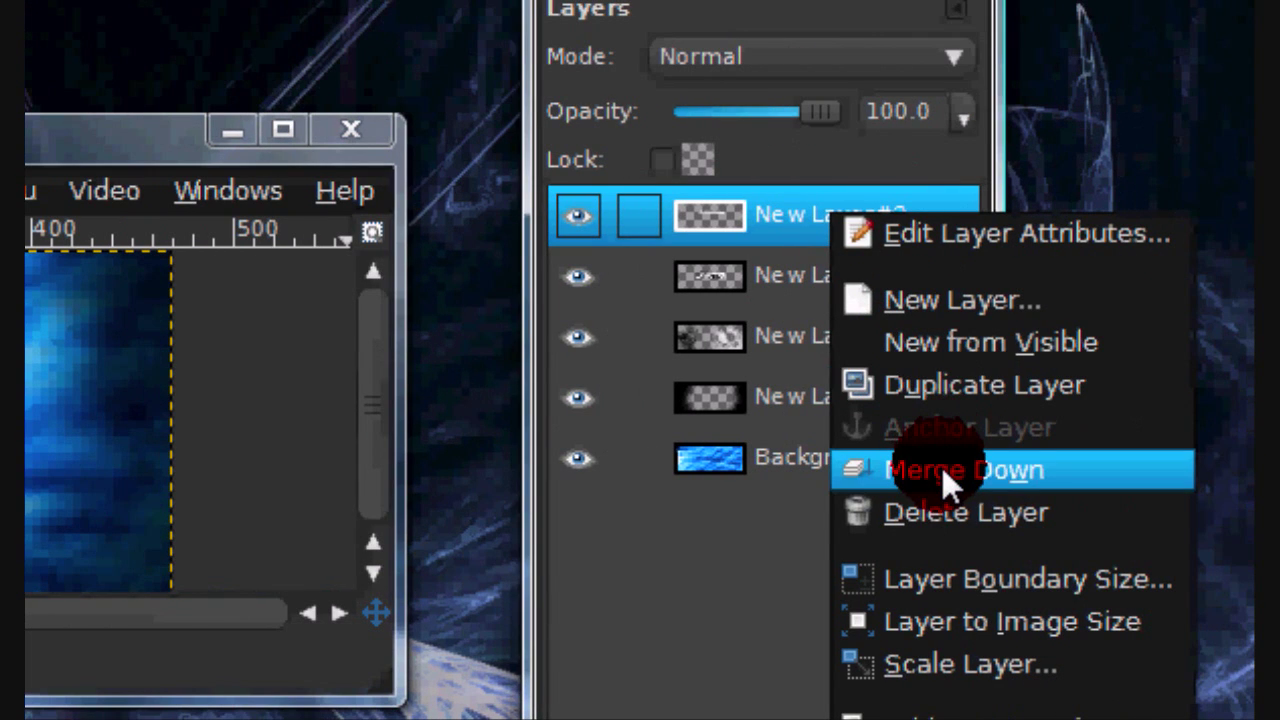
click(942, 468)
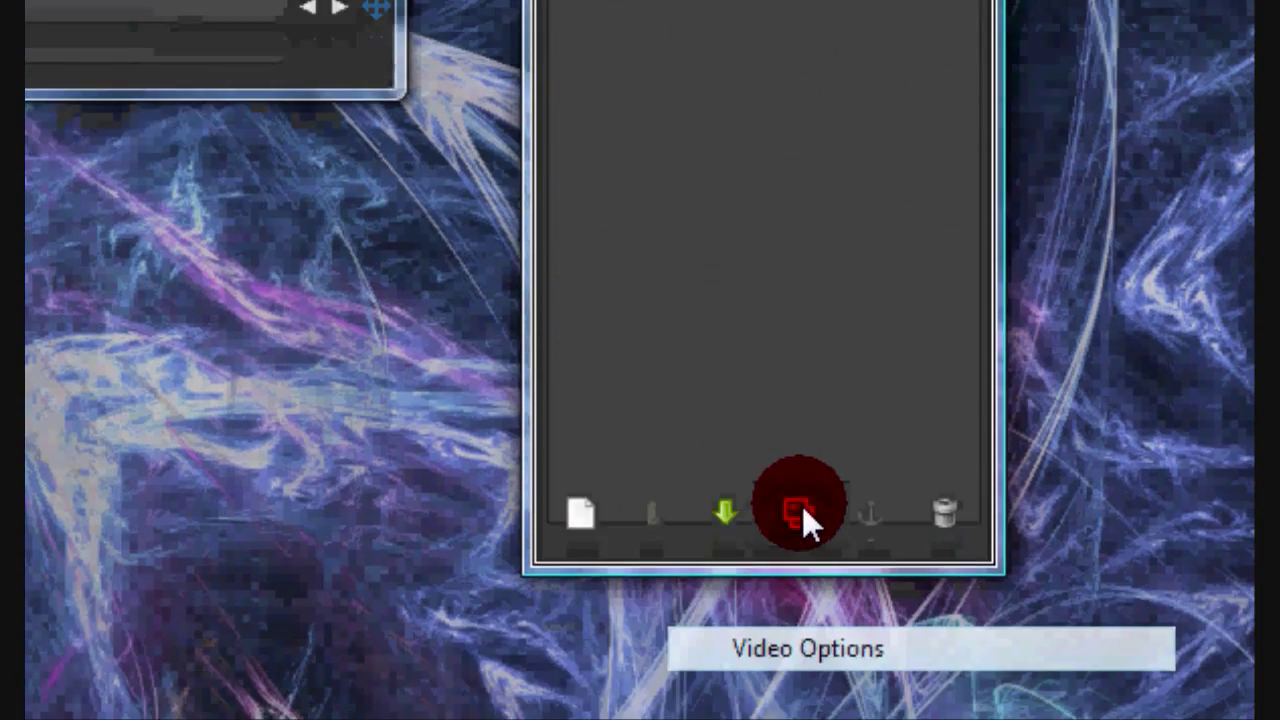
click(800, 635)
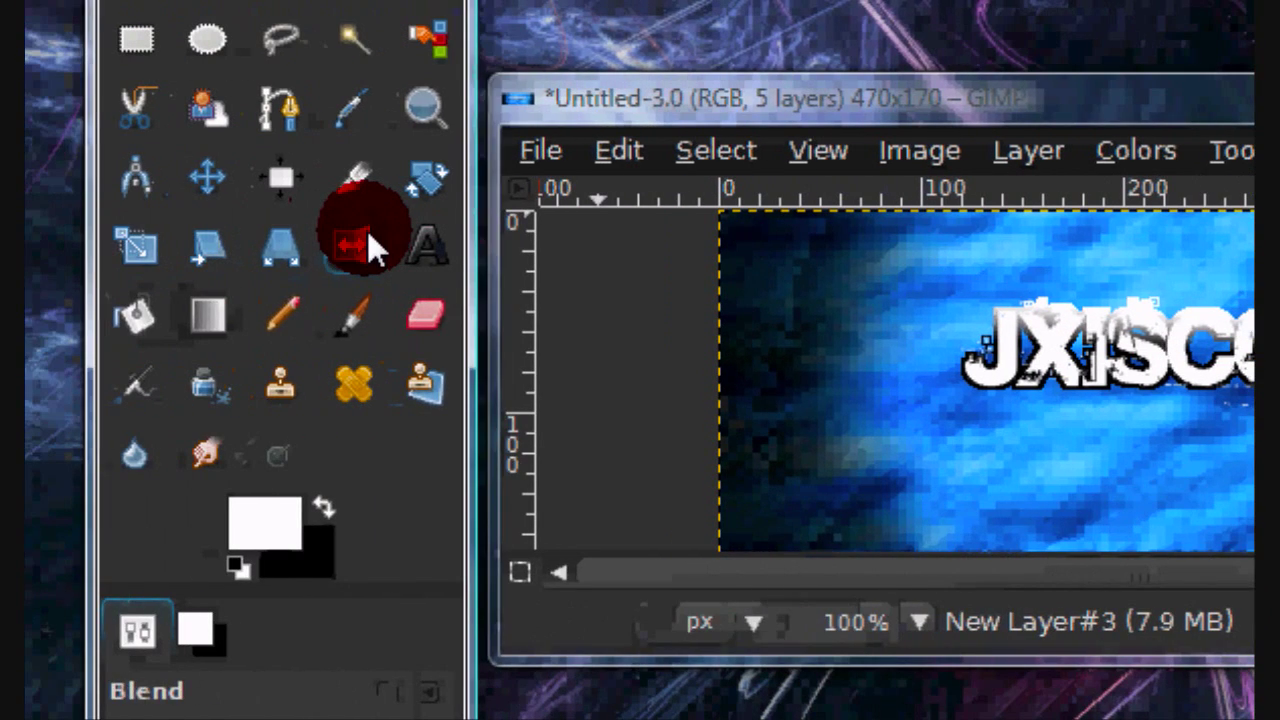
- Flip the duplicated JXISCOOL text layer vertically with the Flip tool to make an upside-down reflection
click(327, 238)
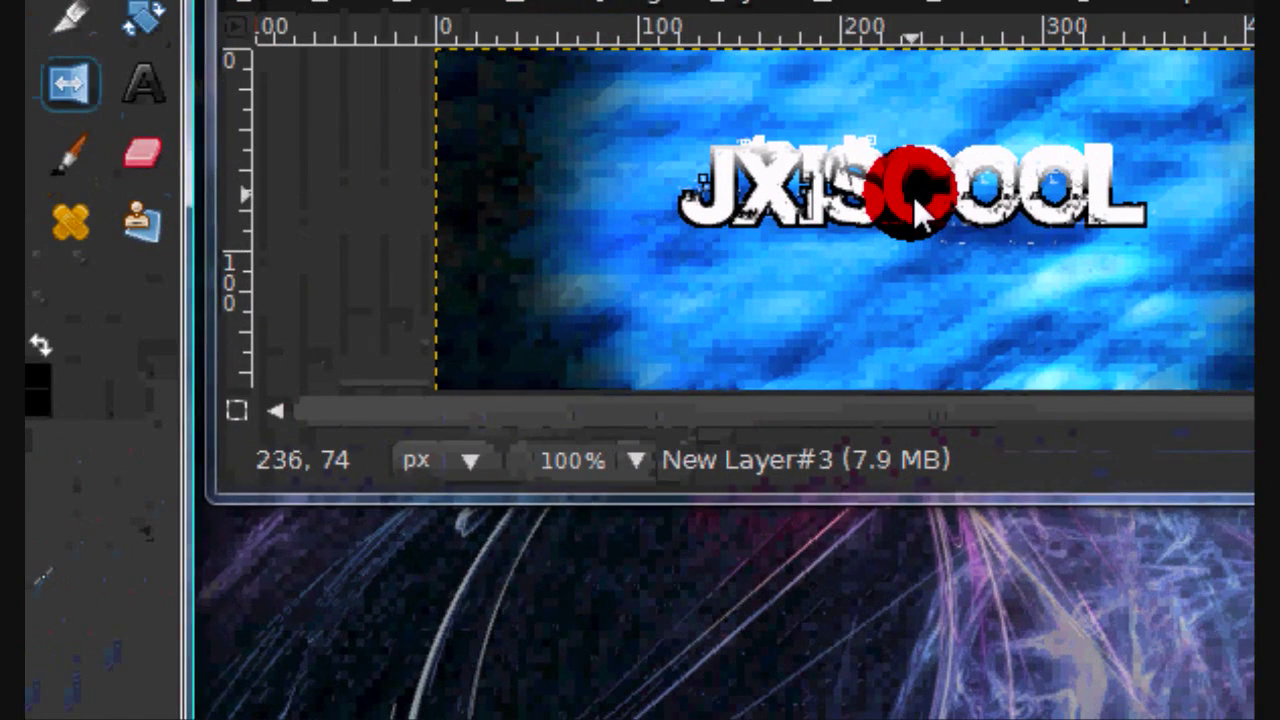
click(913, 196)
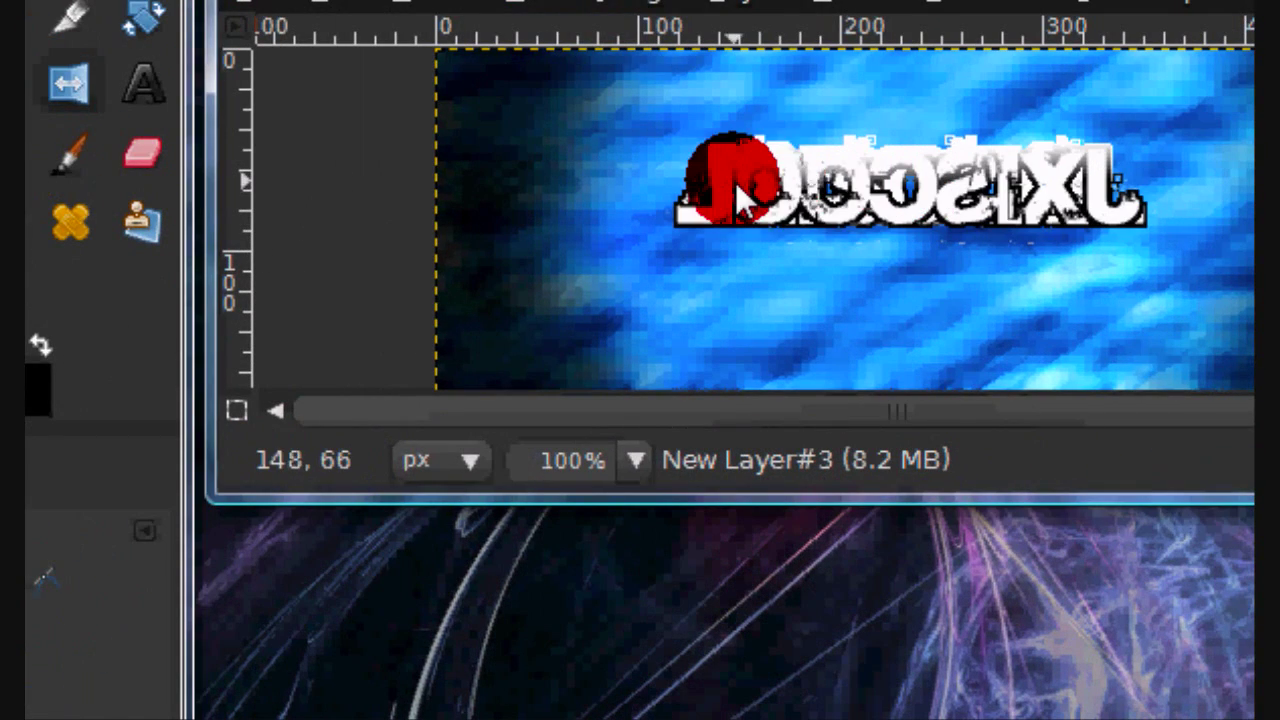
click(774, 186)
click(774, 186)
click(774, 186)
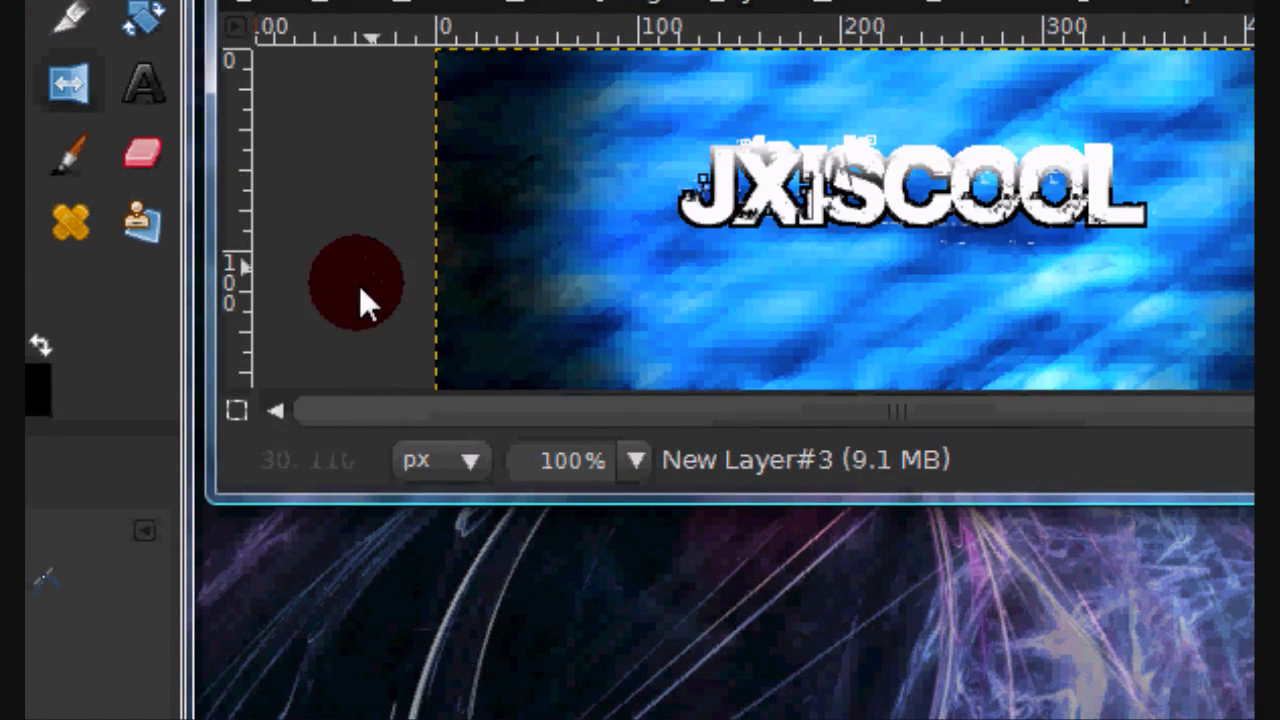
click(349, 536)
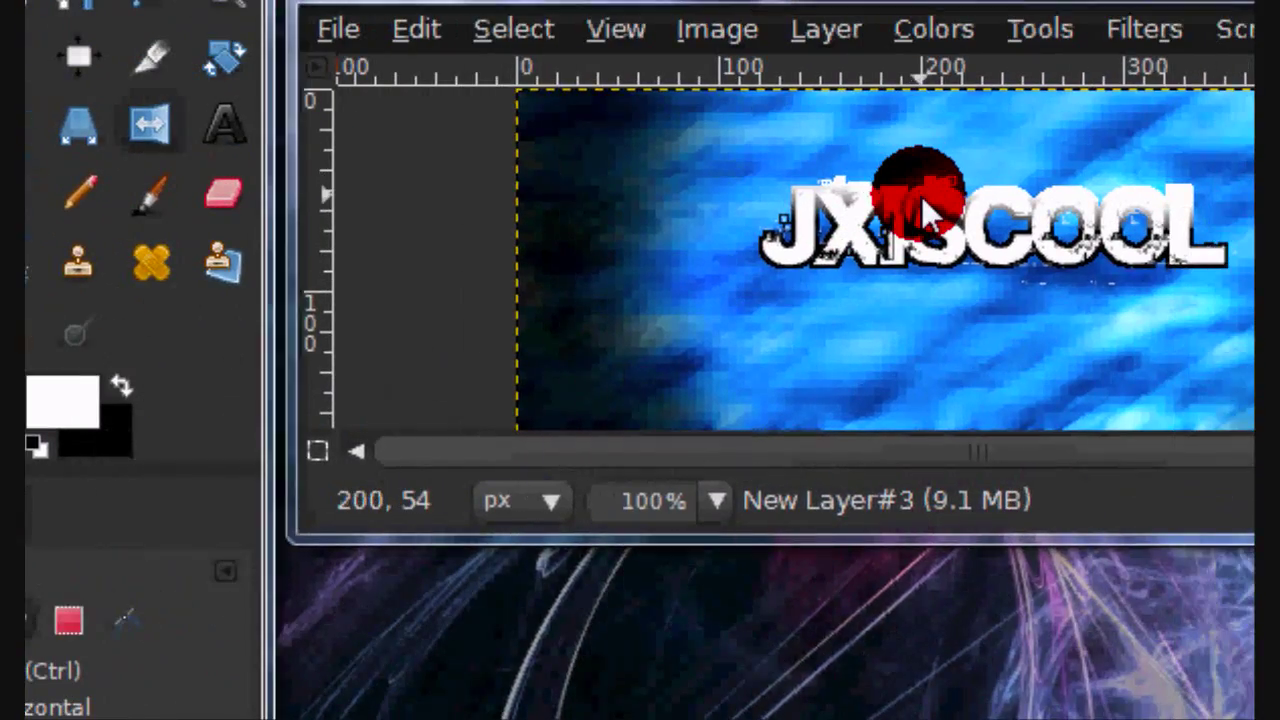
click(1165, 35)
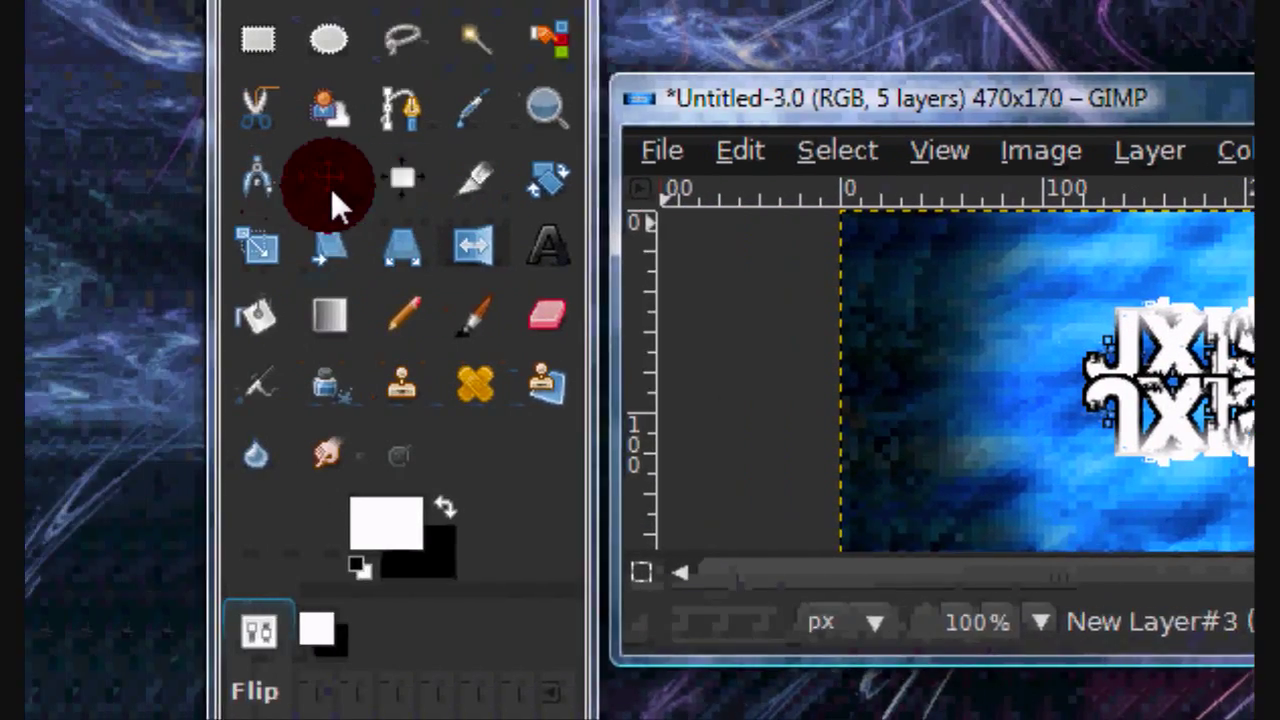
- Move the flipped text layer down about 13 px so it sits just beneath the original JXISCOOL text
click(331, 188)
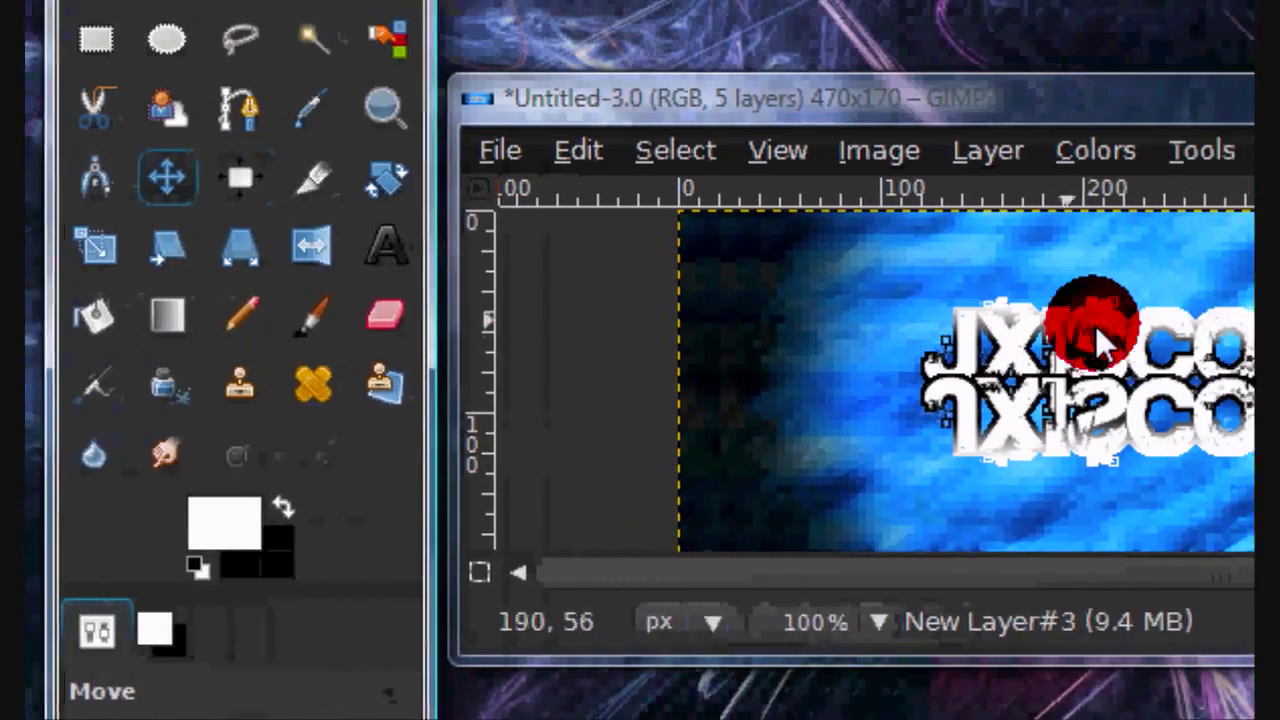
drag(935, 442, 929, 468)
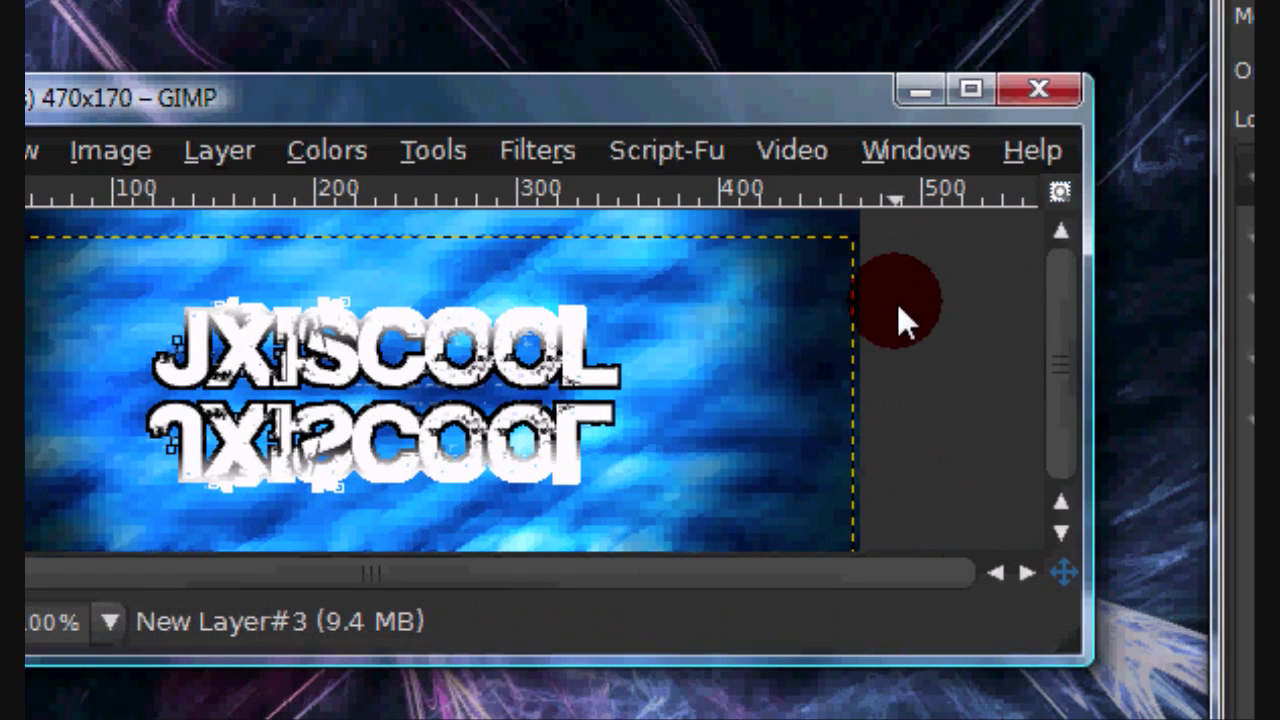
drag(575, 452, 579, 452)
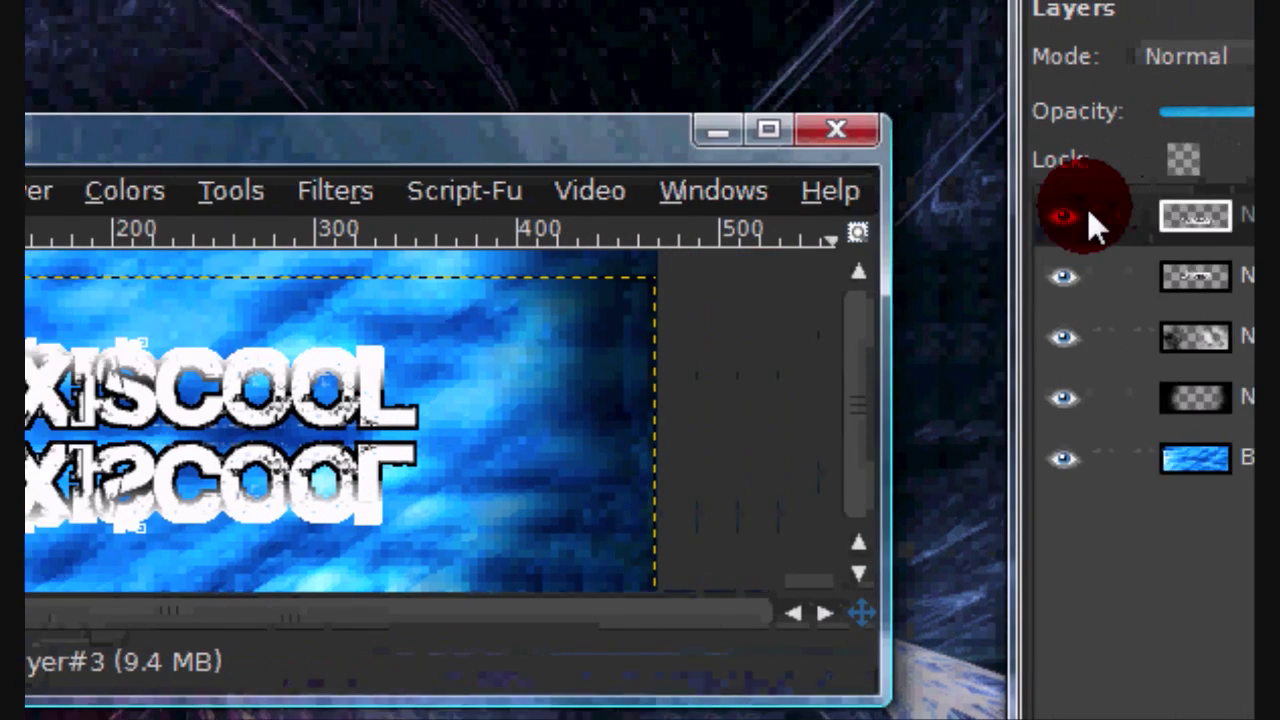
- Add a white (full opacity) layer mask to the flipped JXISCOOL text layer
right_click(943, 209)
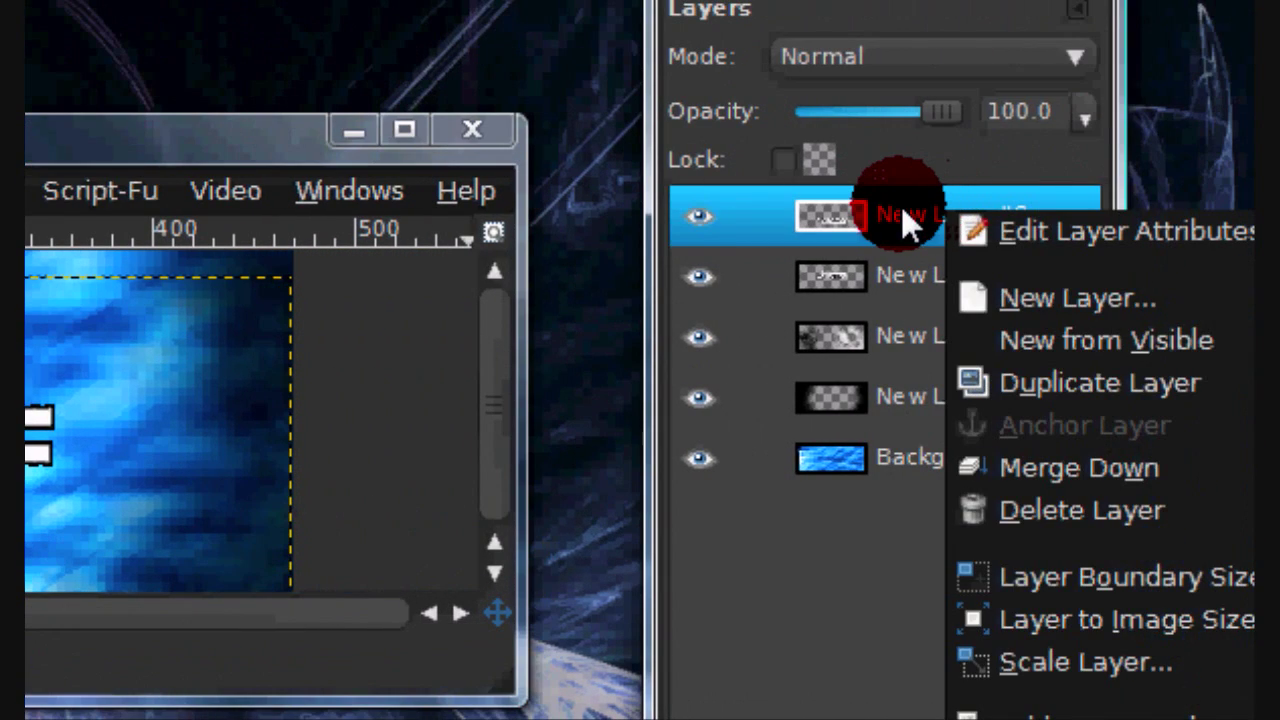
click(901, 208)
right_click(901, 208)
click(930, 556)
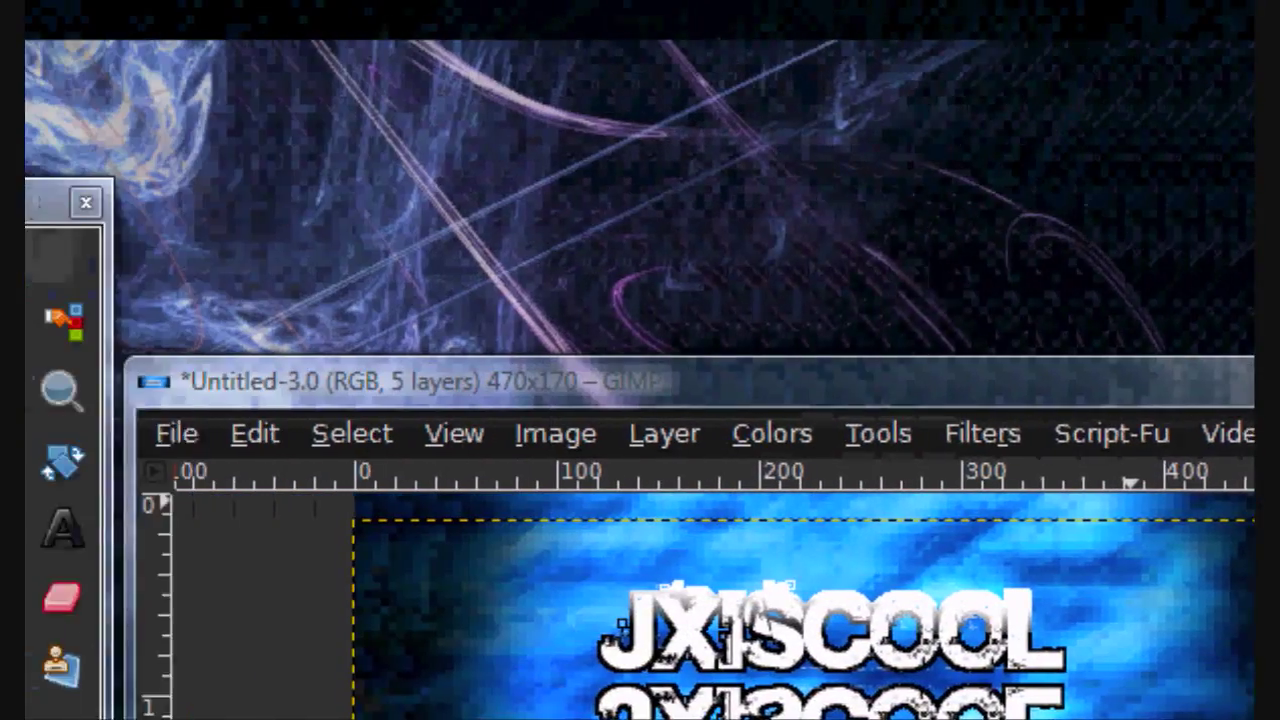
drag(144, 80, 946, 174)
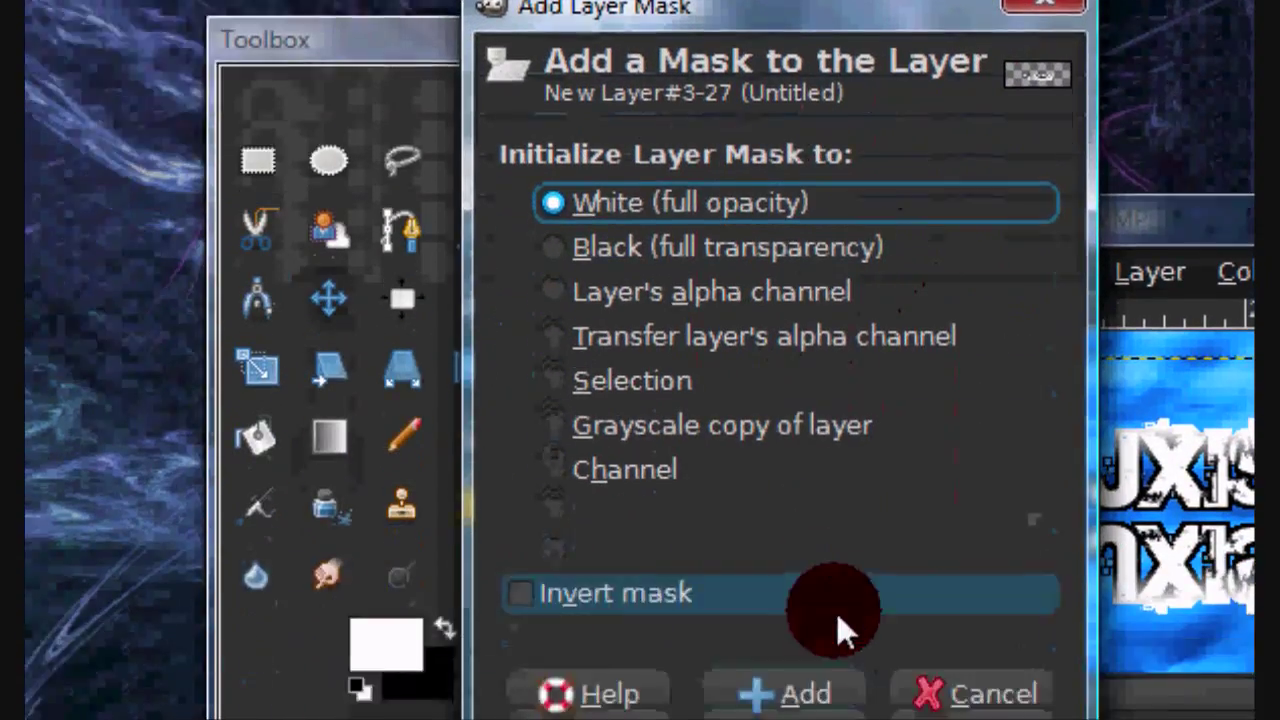
click(800, 694)
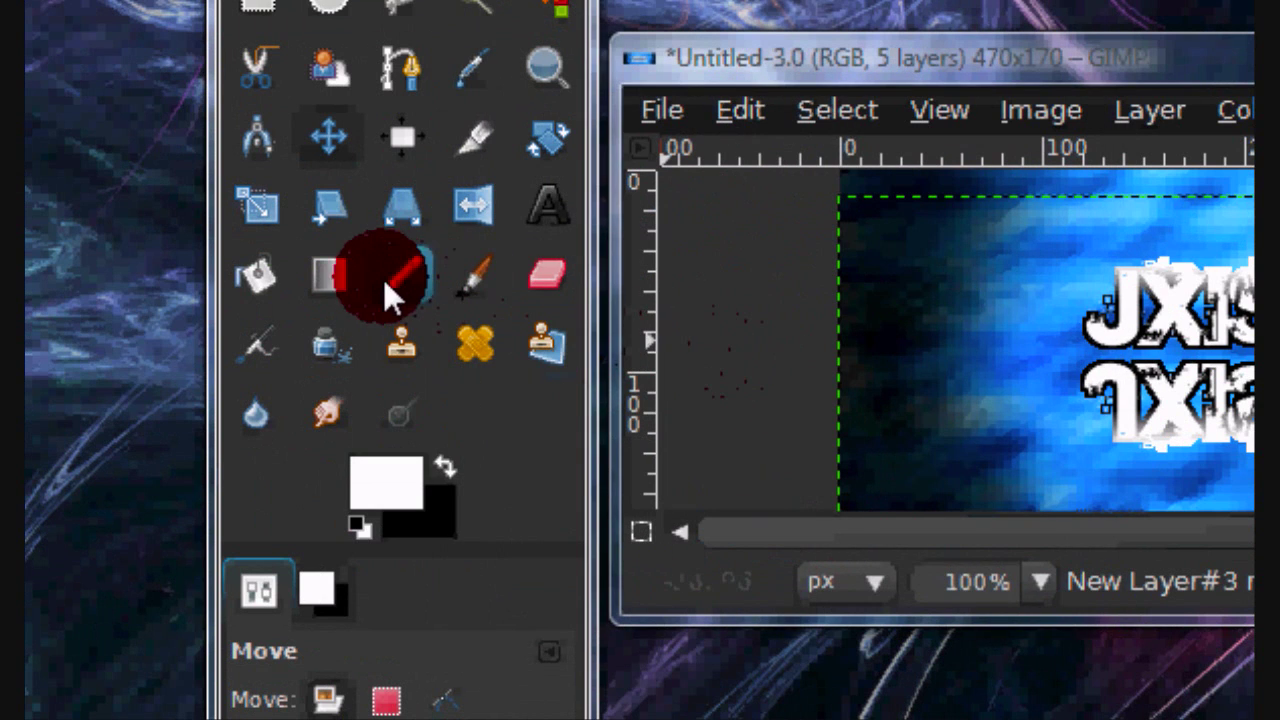
- Fade the reflection's lower part by drawing an upward black-to-transparent linear gradient on its mask, from just below the flipped letters into the original text
click(350, 281)
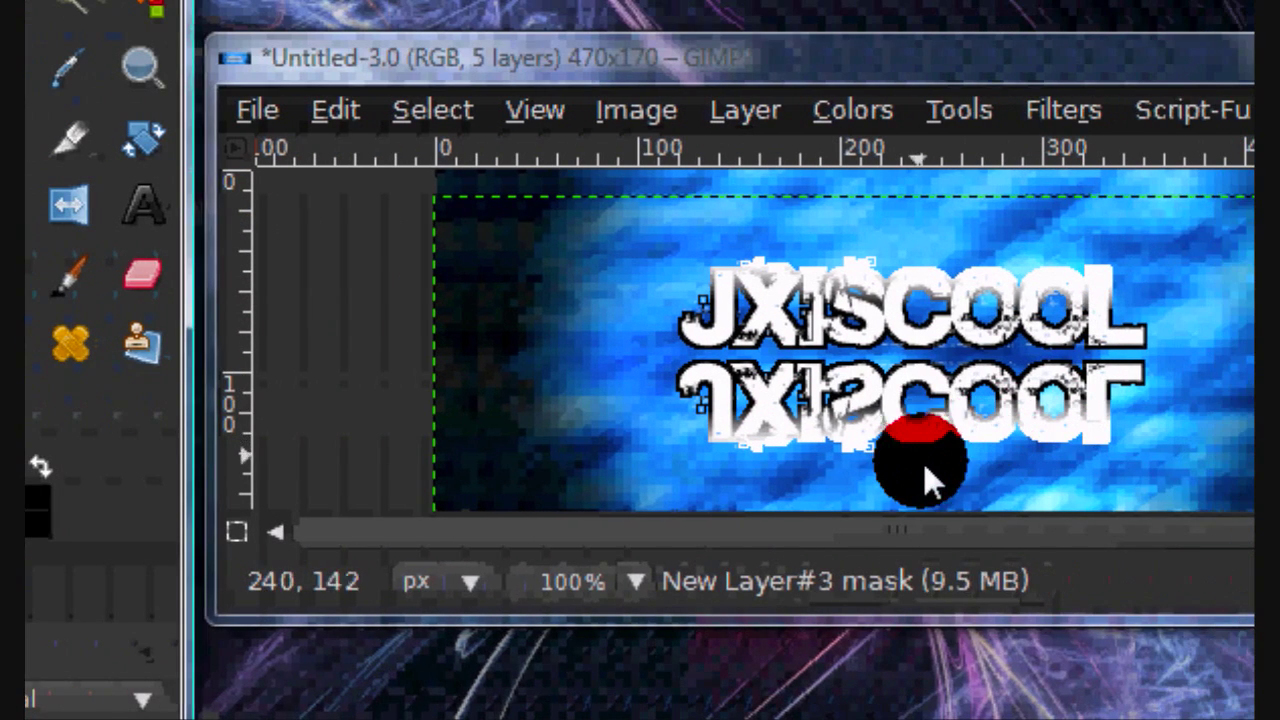
drag(934, 471, 930, 333)
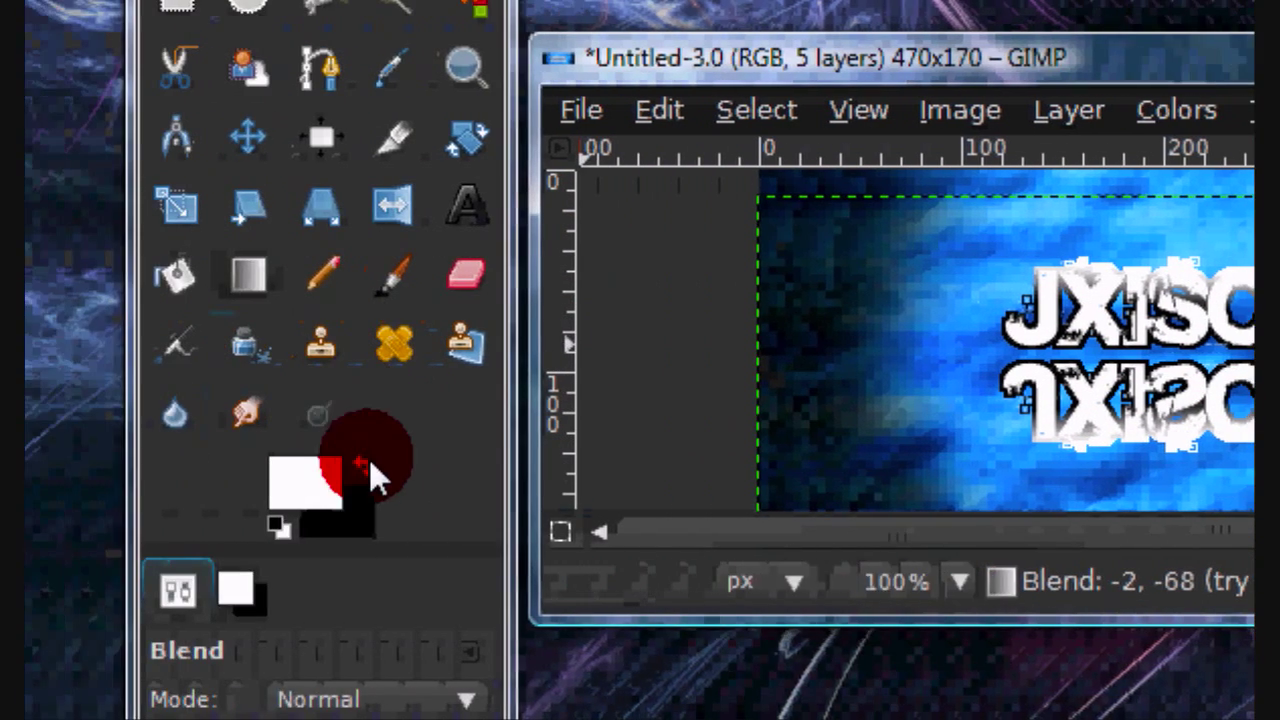
click(368, 463)
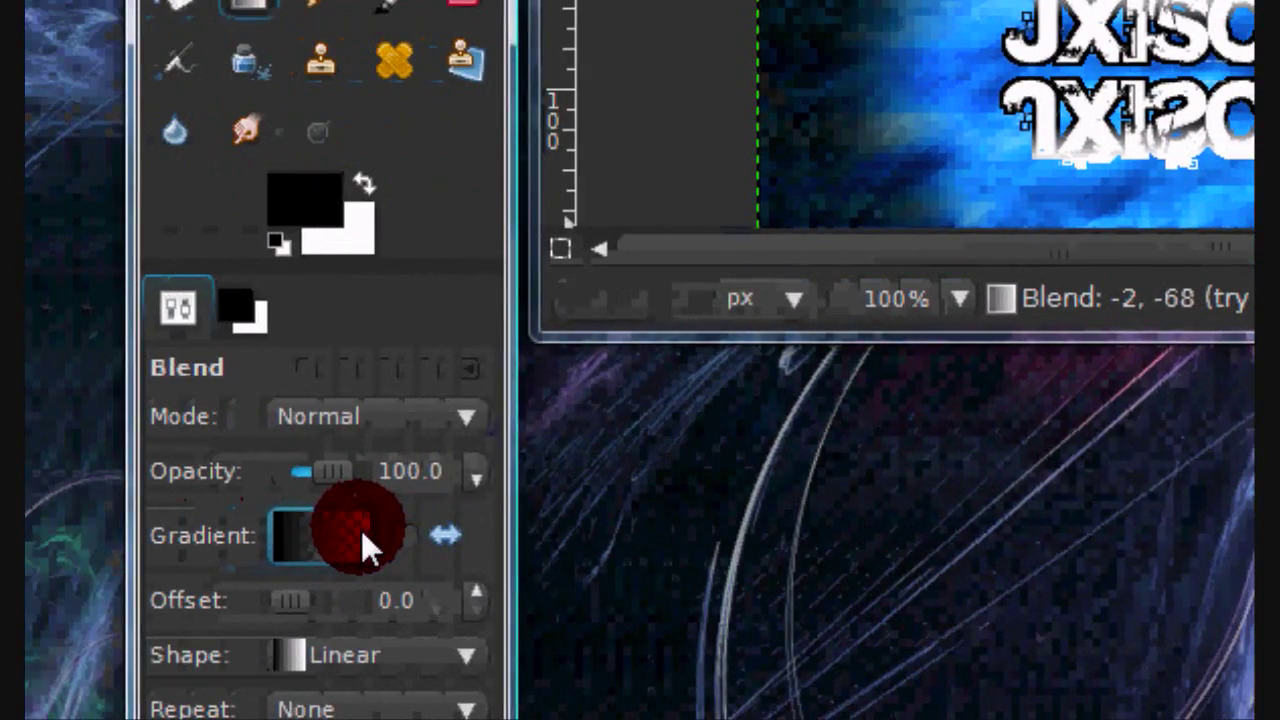
mouse_move(917, 304)
mouse_down()
mouse_move(920, 165)
mouse_move(914, 290)
mouse_move(915, 194)
mouse_up()
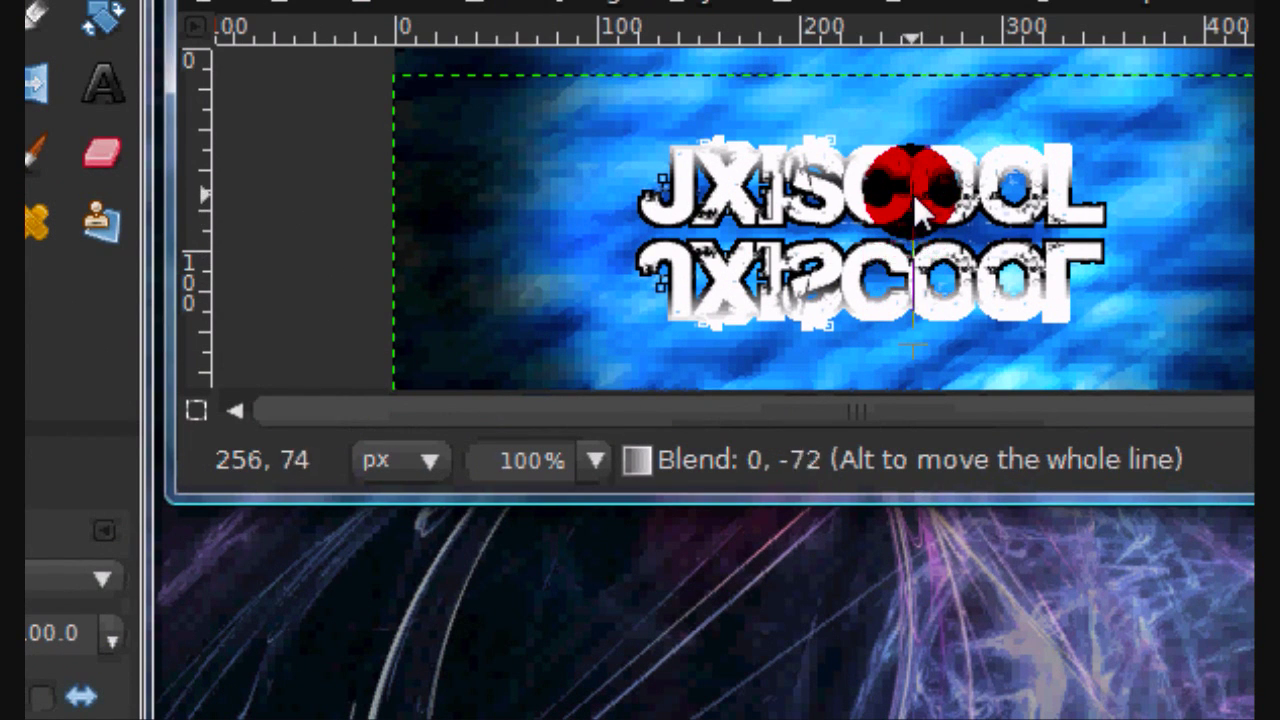
mouse_move(893, 335)
mouse_down()
mouse_move(900, 218)
mouse_move(919, 178)
mouse_up()
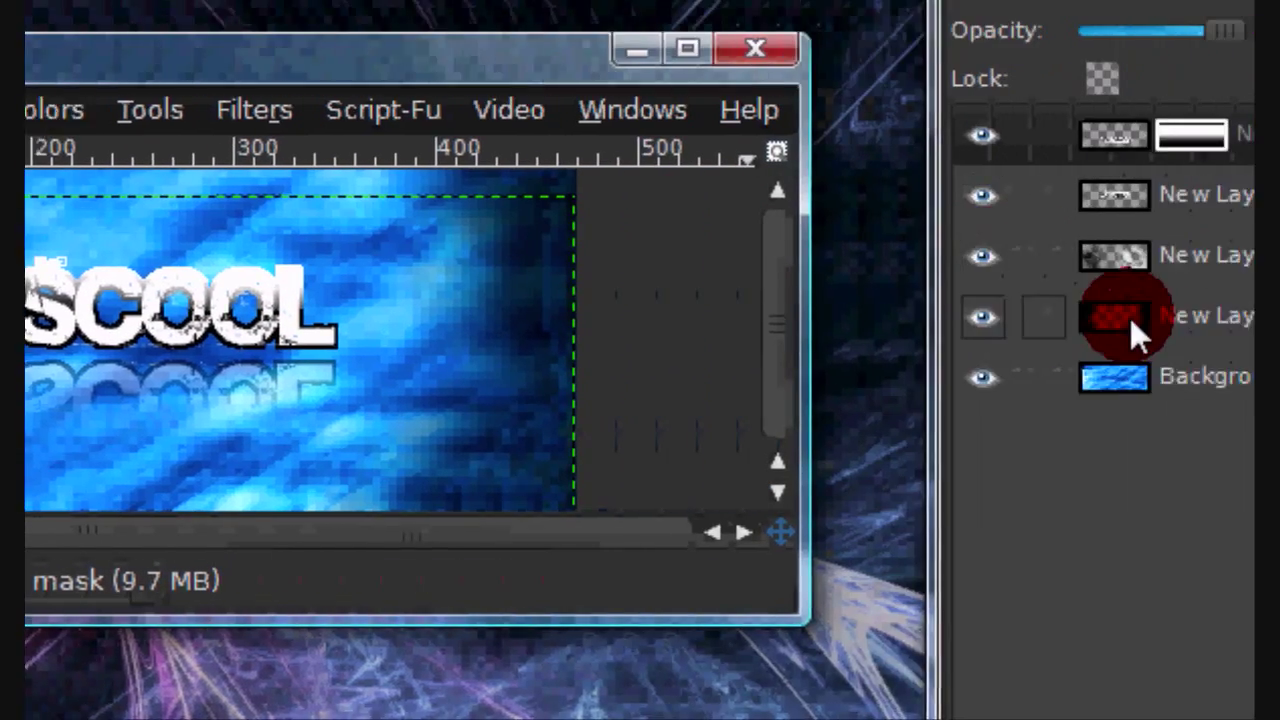
- Merge all visible layers of the banner into a single layer
click(1178, 366)
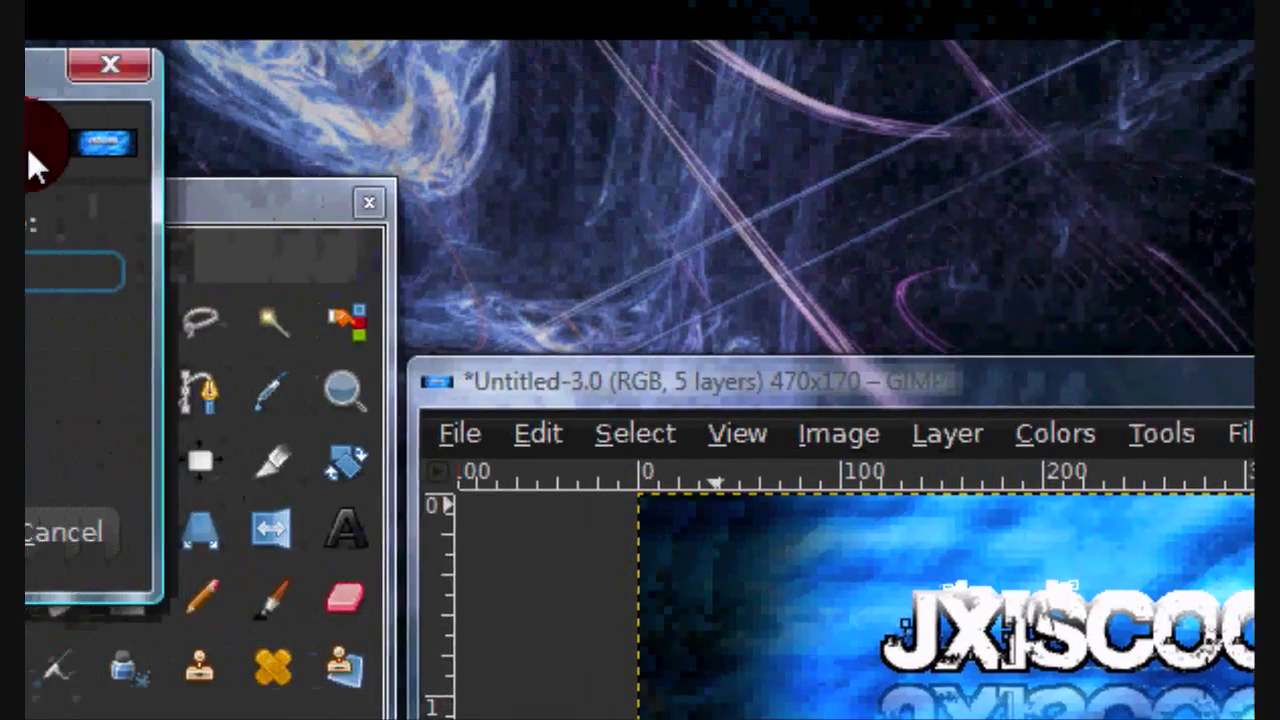
drag(45, 66, 930, 222)
click(785, 680)
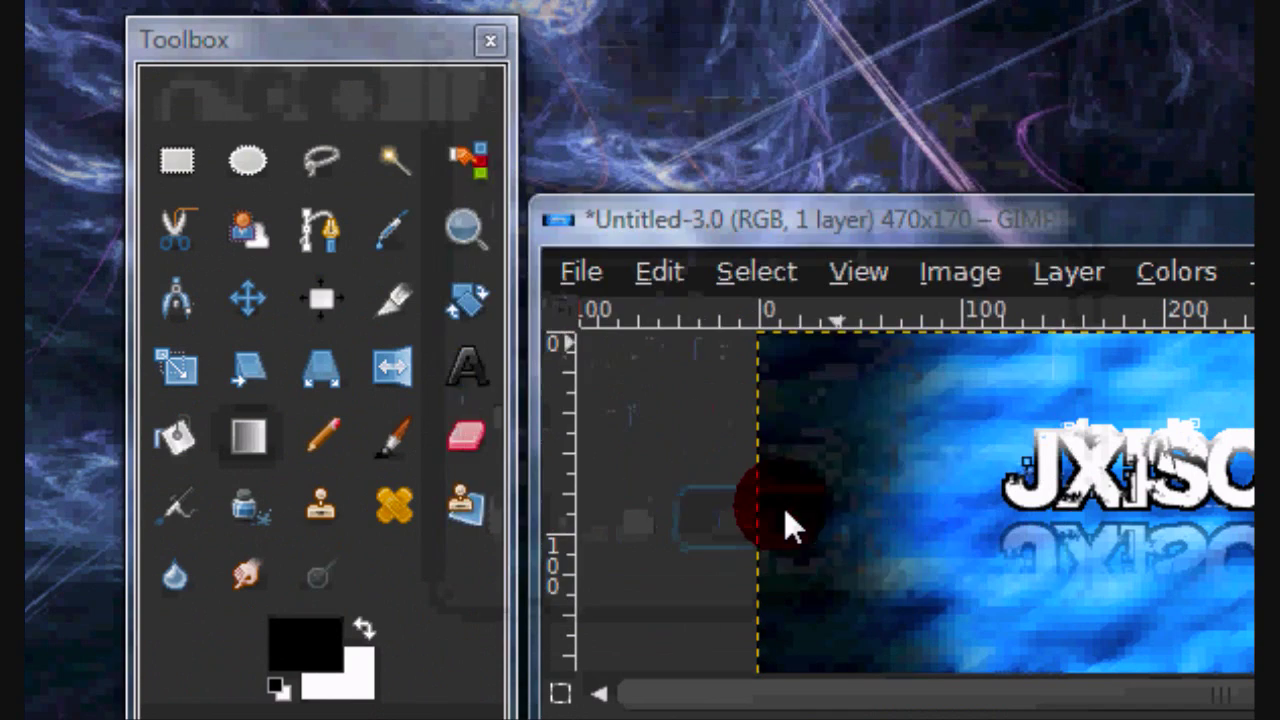